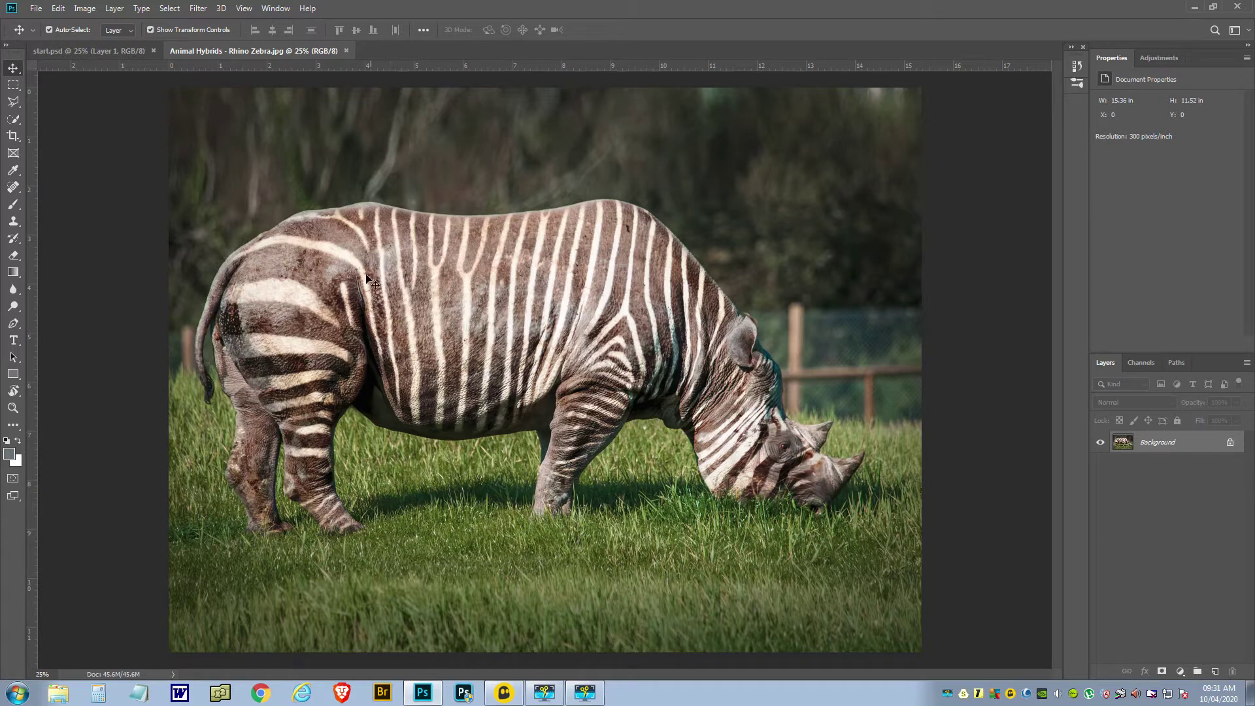
Step: Close the 'Animal Hybrids - Rhino Zebra.jpg' example so only start.psd remains
click(346, 51)
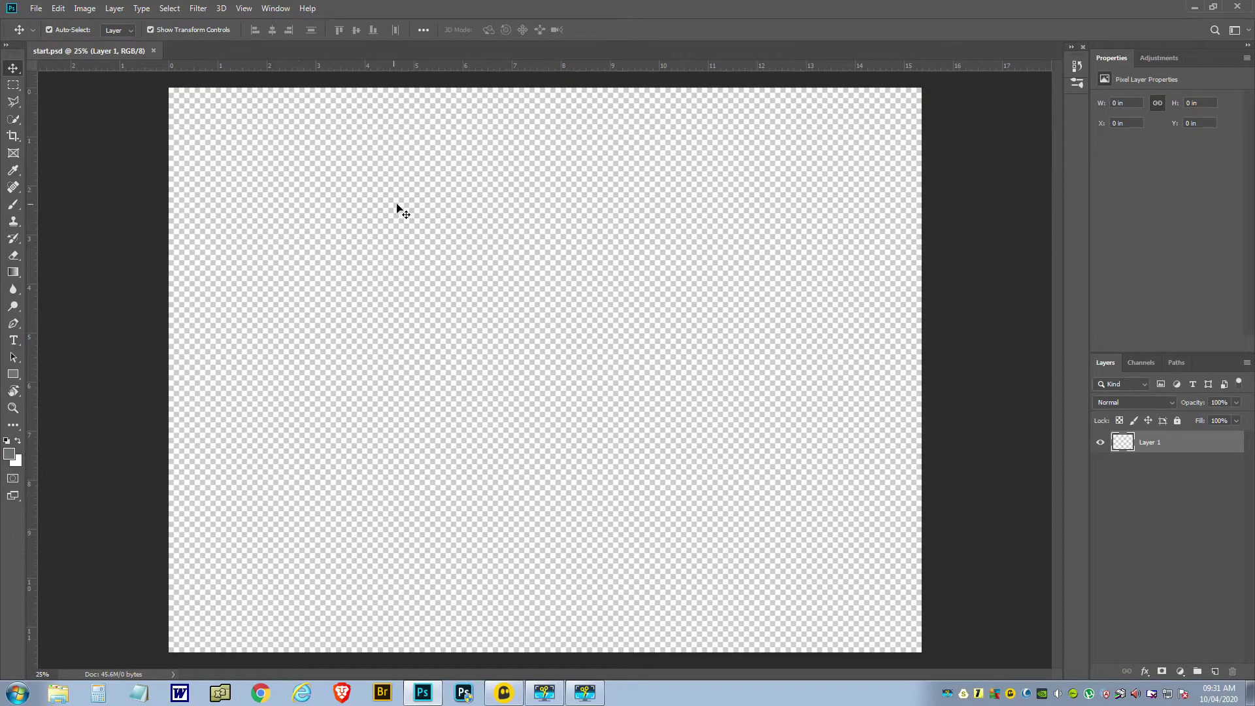
Step: Open Rhino.jpg and float its document as a separate window
click(37, 10)
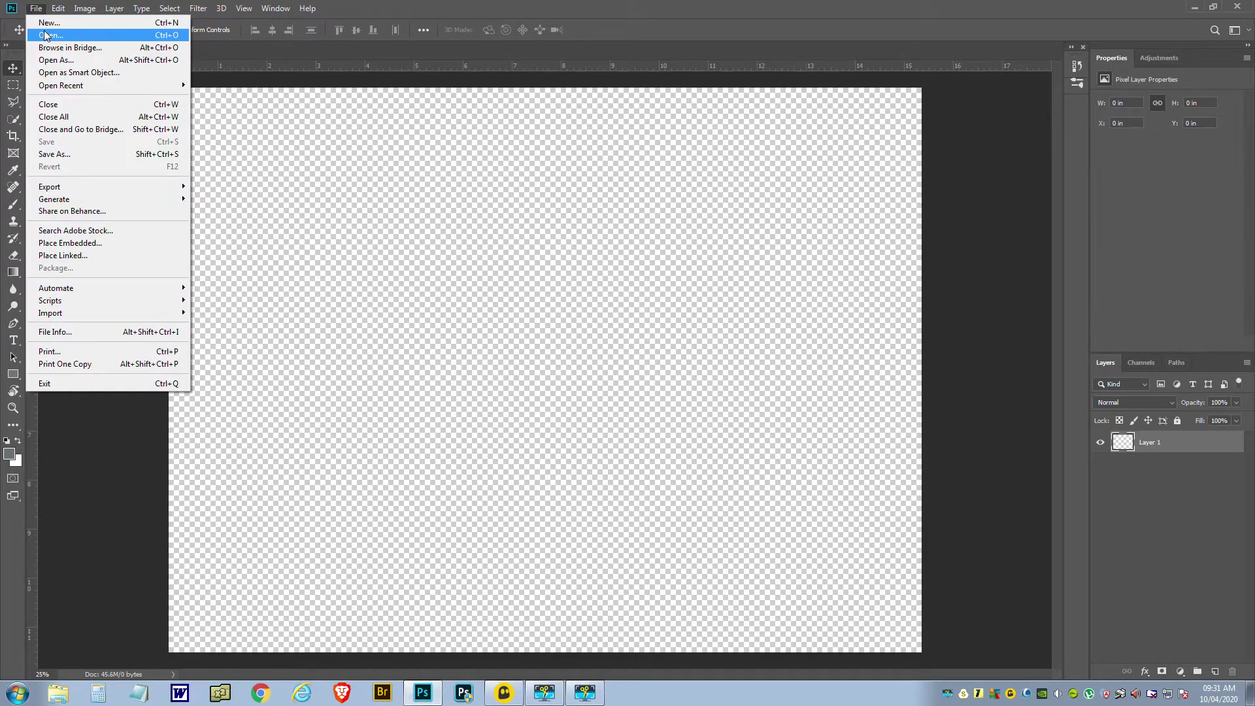
click(47, 35)
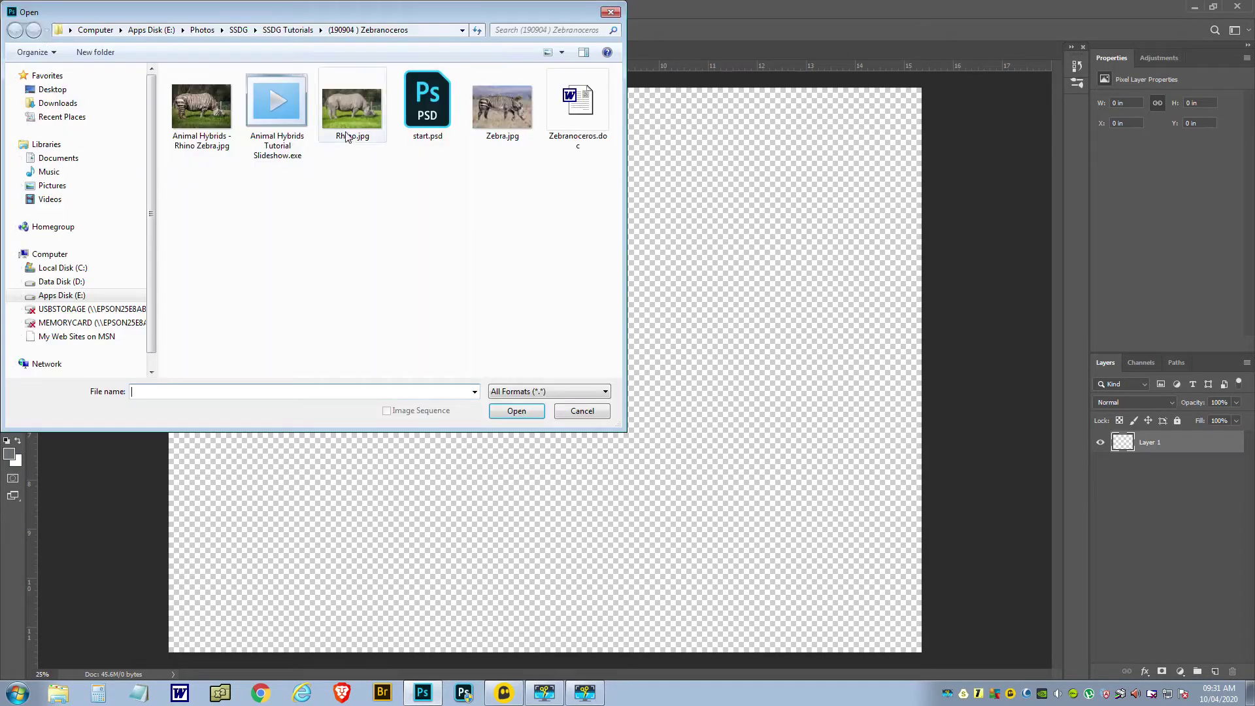
double_click(358, 116)
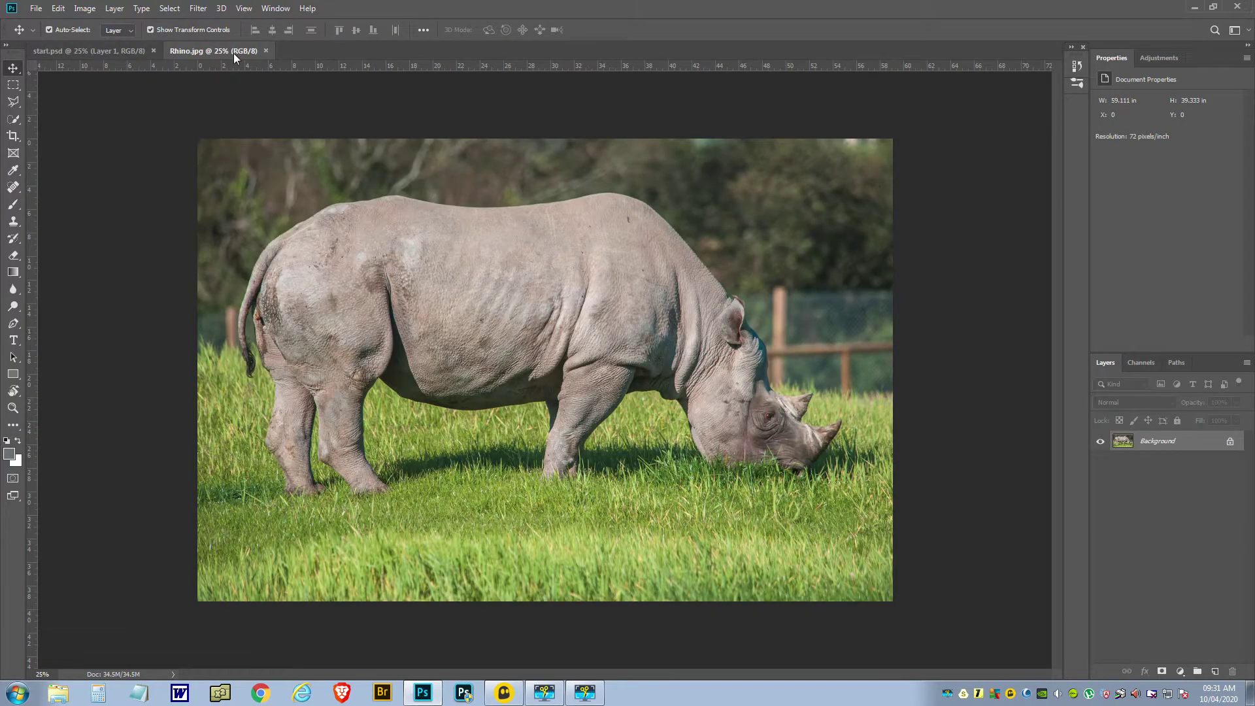
drag(230, 49, 277, 583)
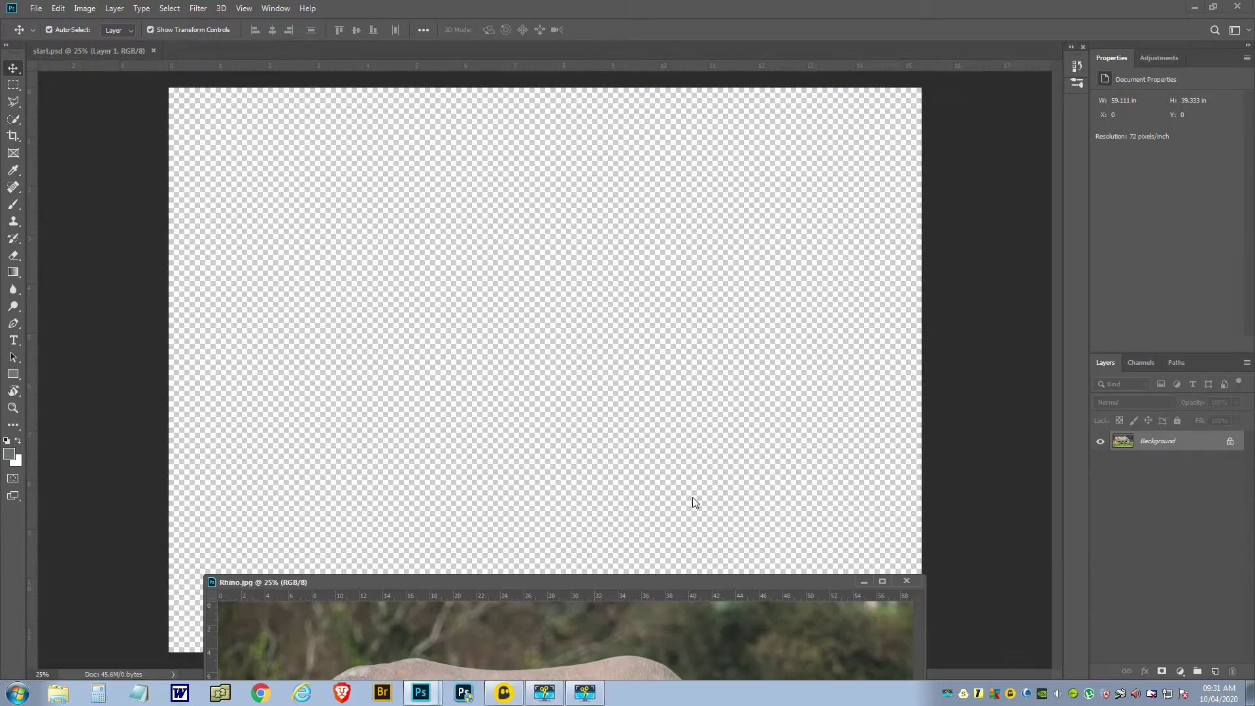
Step: Copy the rhino into start.psd as Layer 2 and scale it to 108.44% across the canvas
drag(1176, 444, 574, 323)
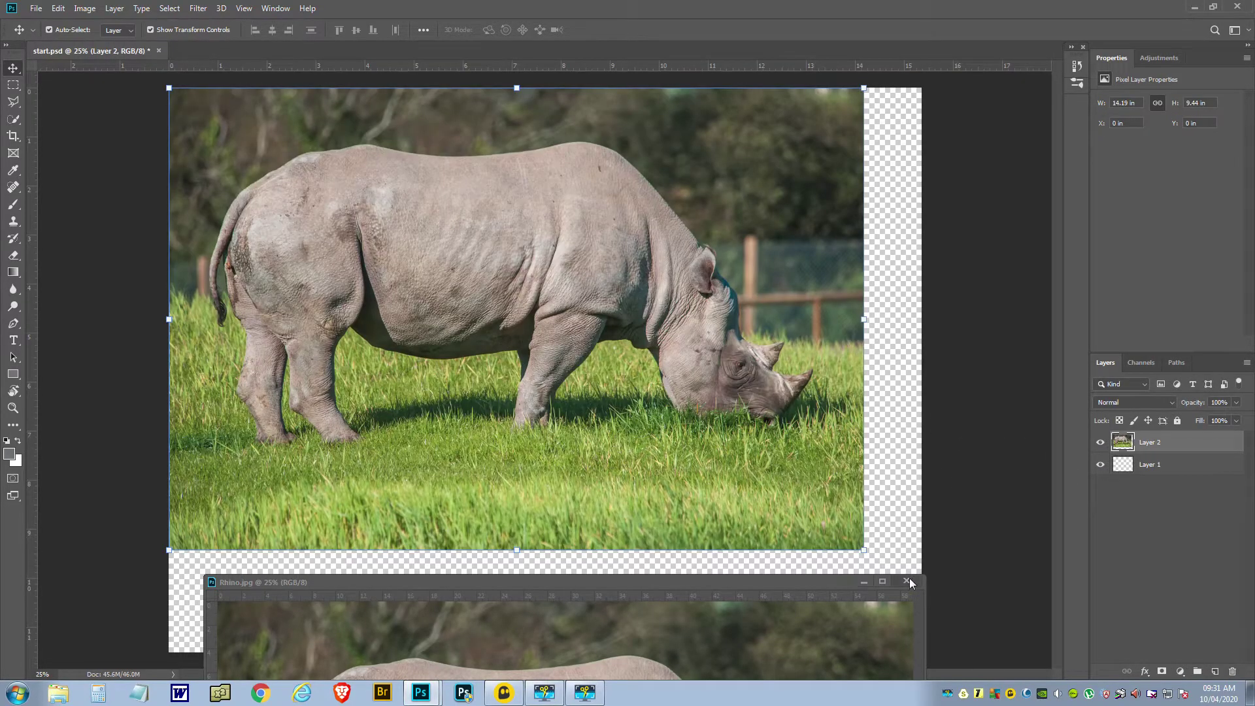
click(907, 580)
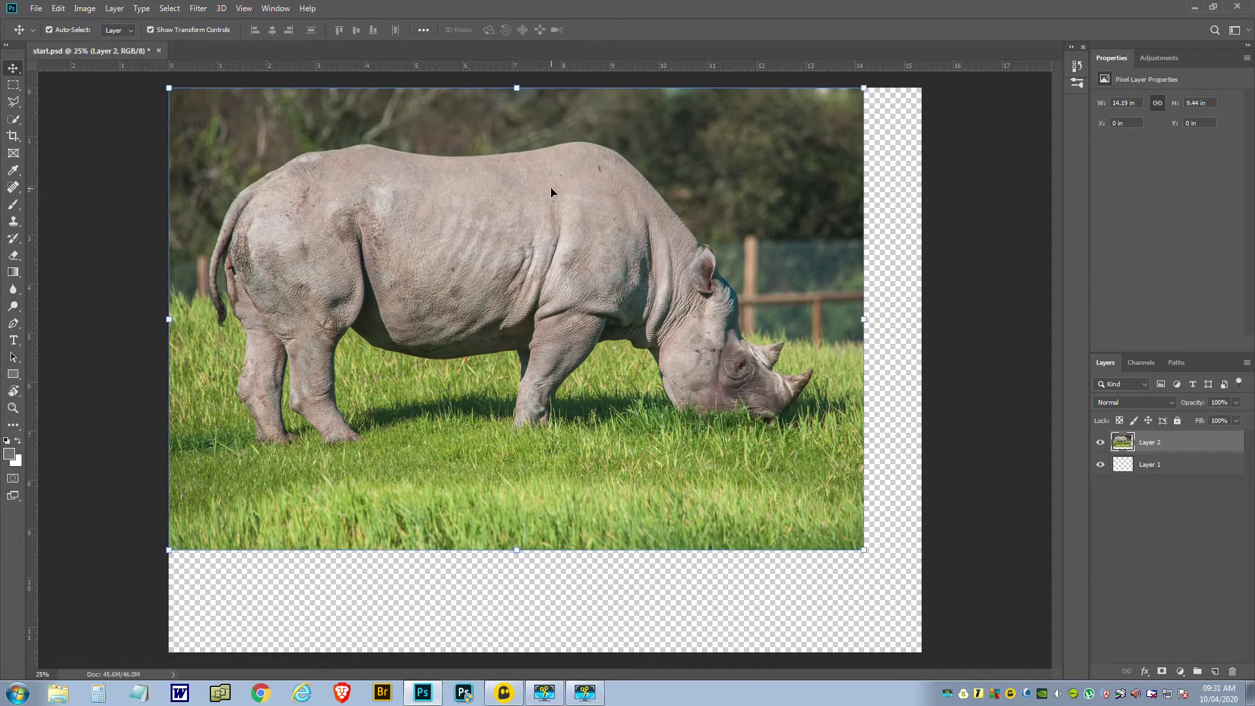
drag(550, 189, 551, 290)
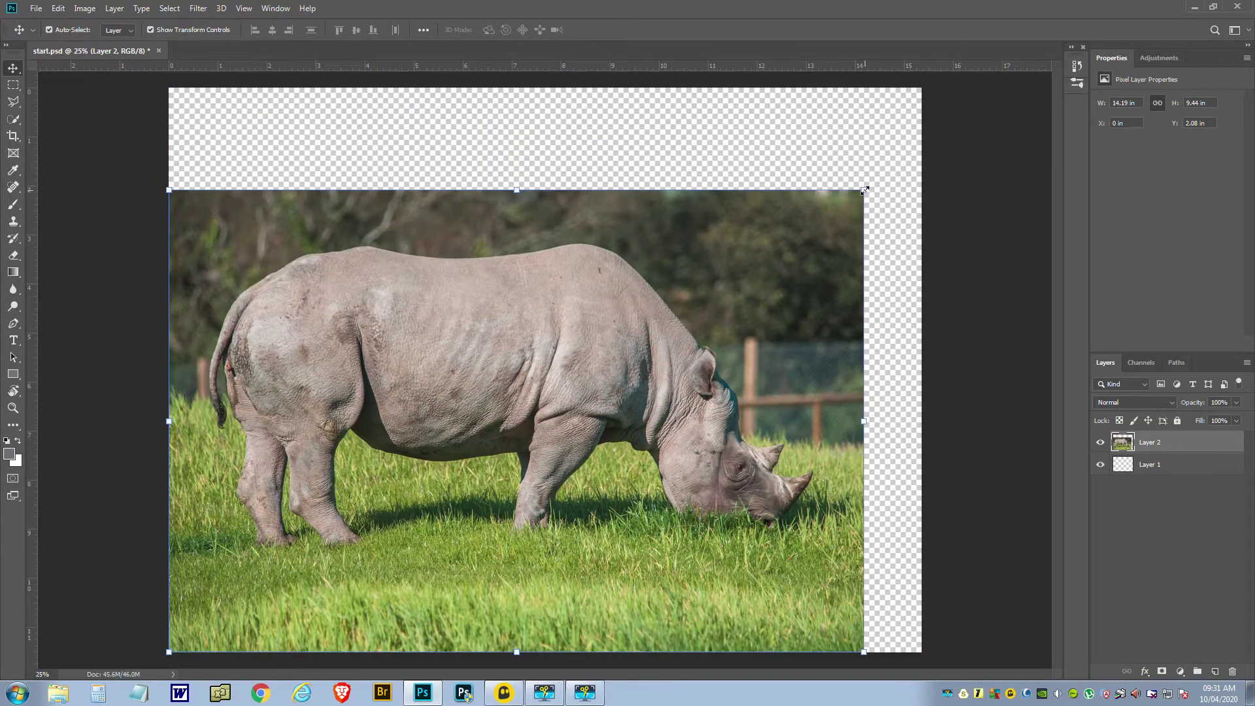
drag(863, 190, 935, 169)
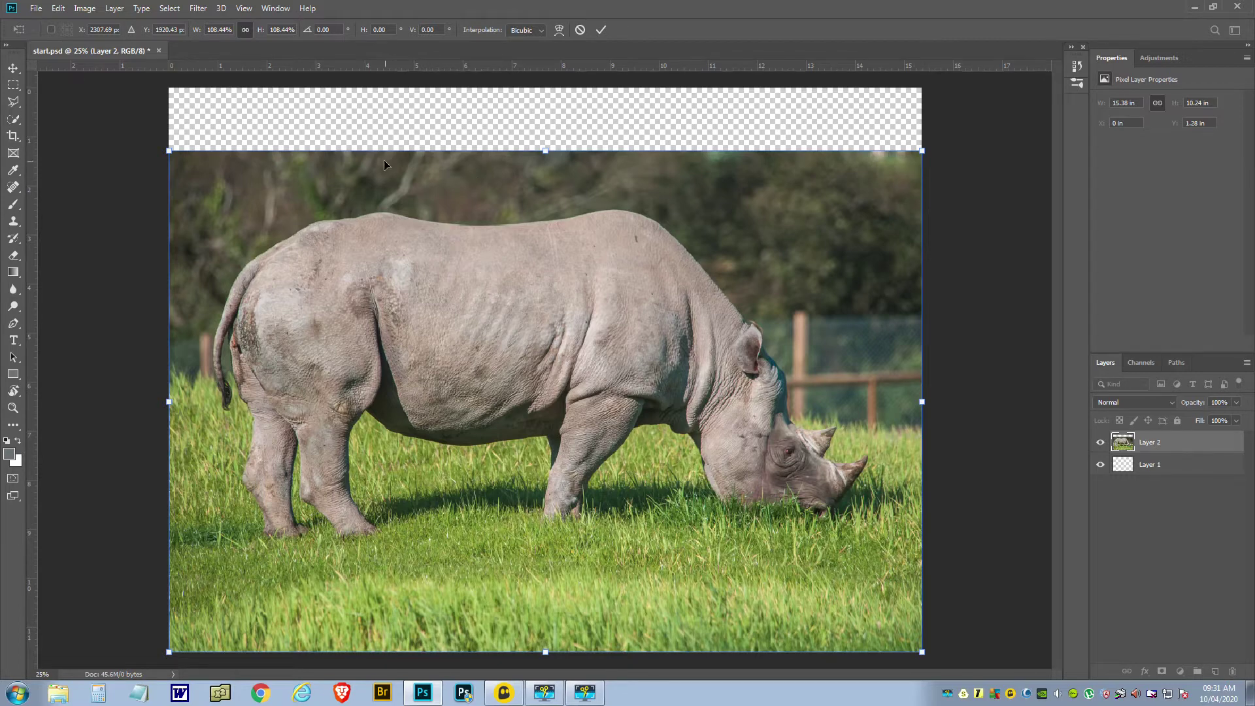
Step: Marquee-select the transparent top strip, fill it with Content-Aware, and deselect
click(13, 86)
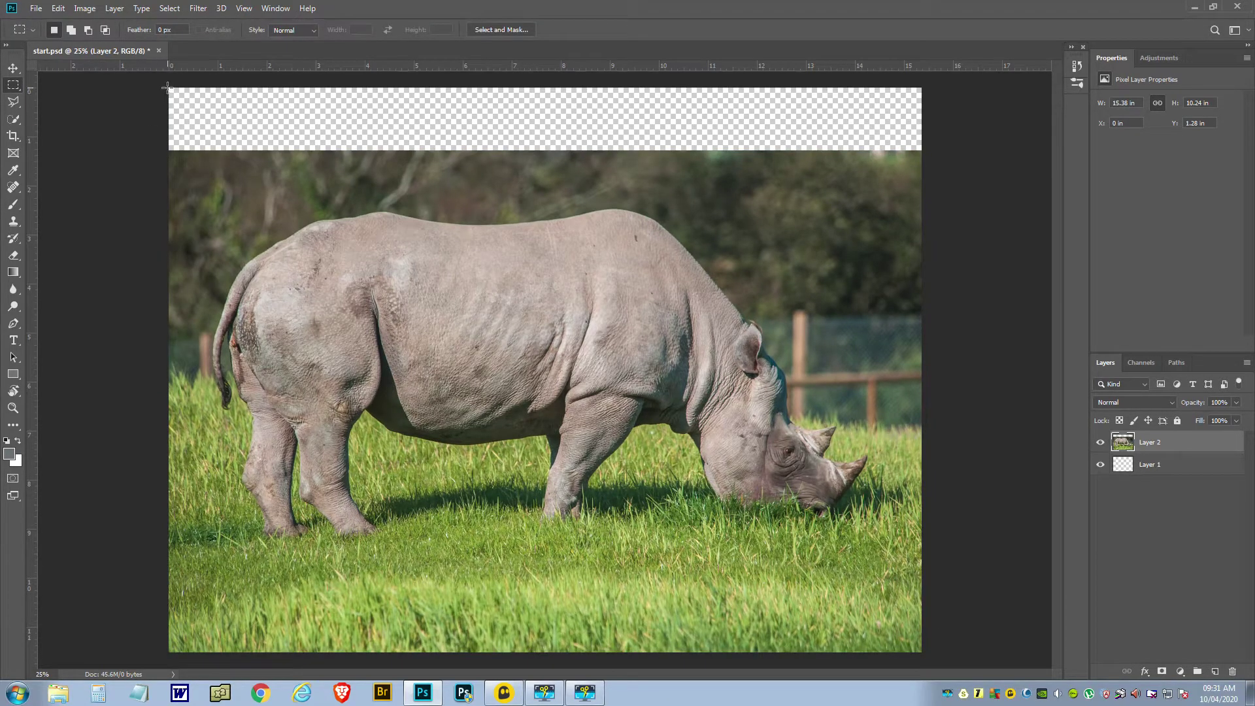
drag(167, 87, 920, 158)
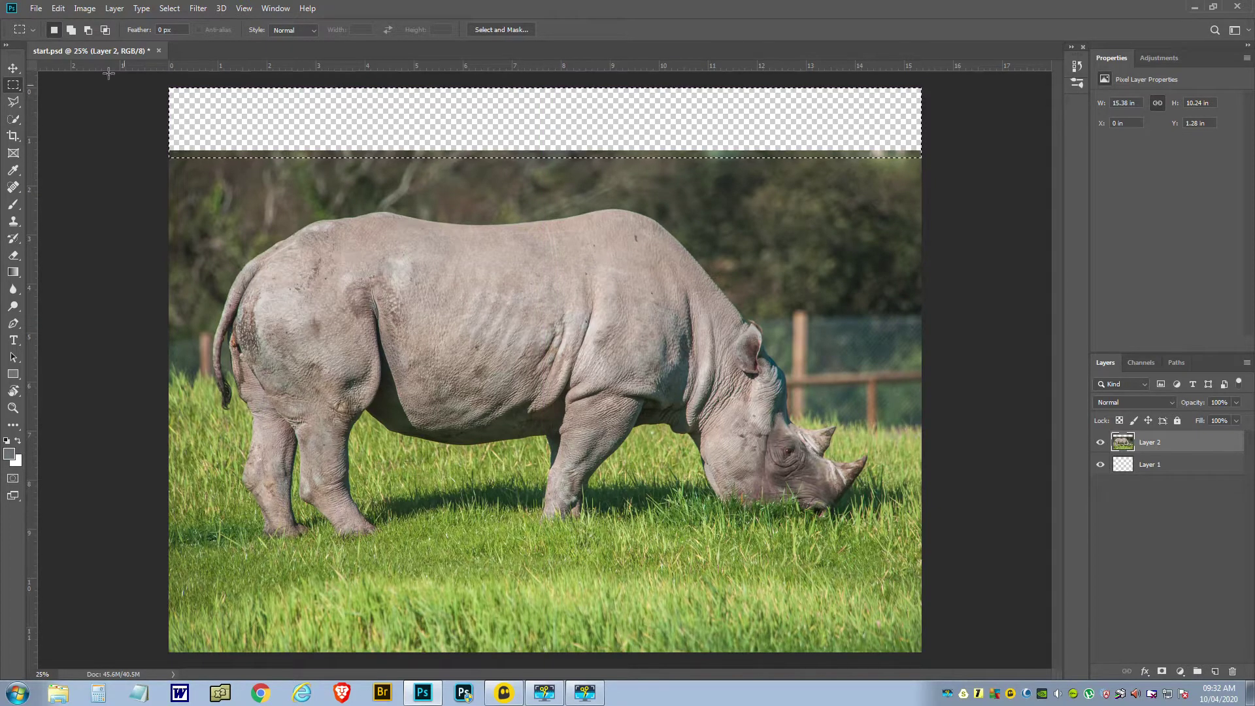
click(58, 9)
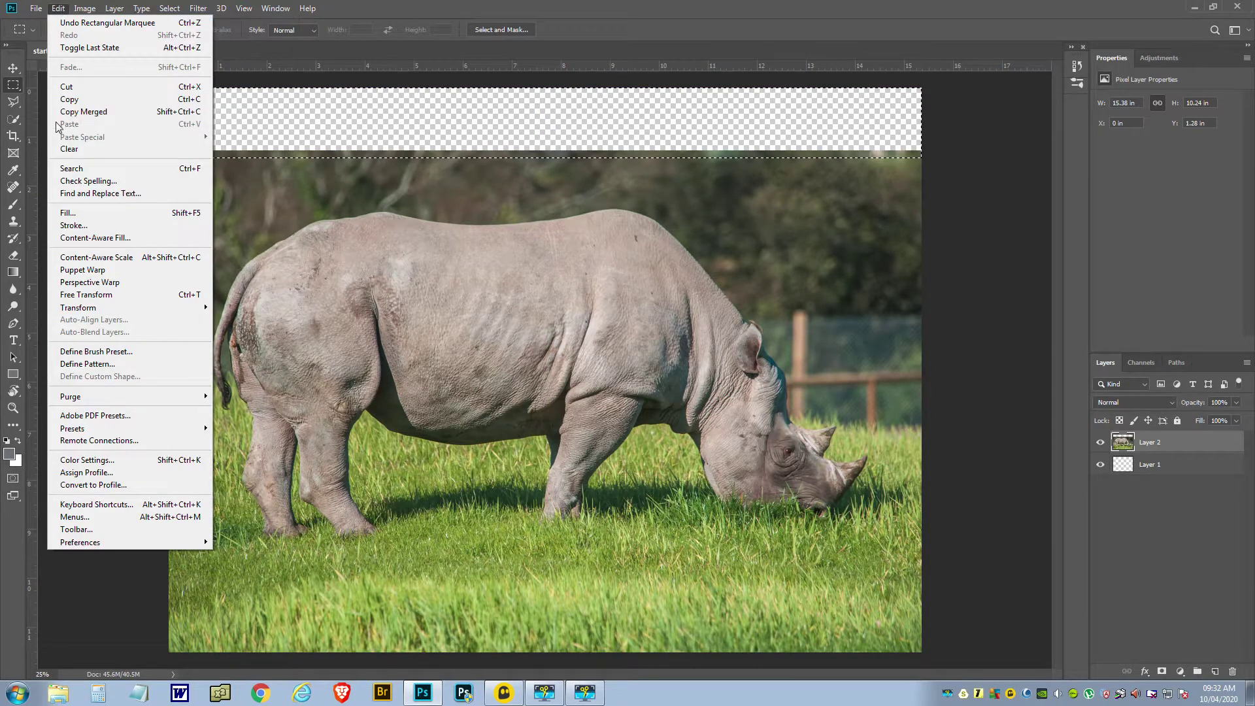
click(68, 212)
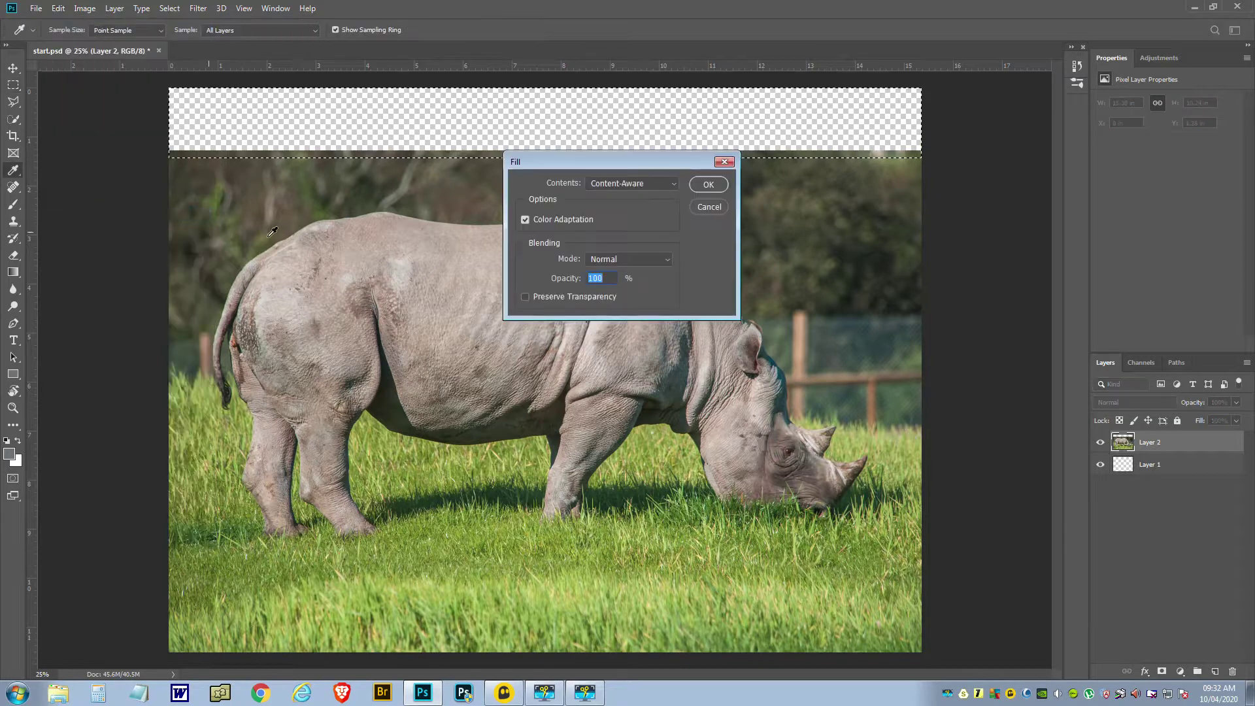
click(673, 183)
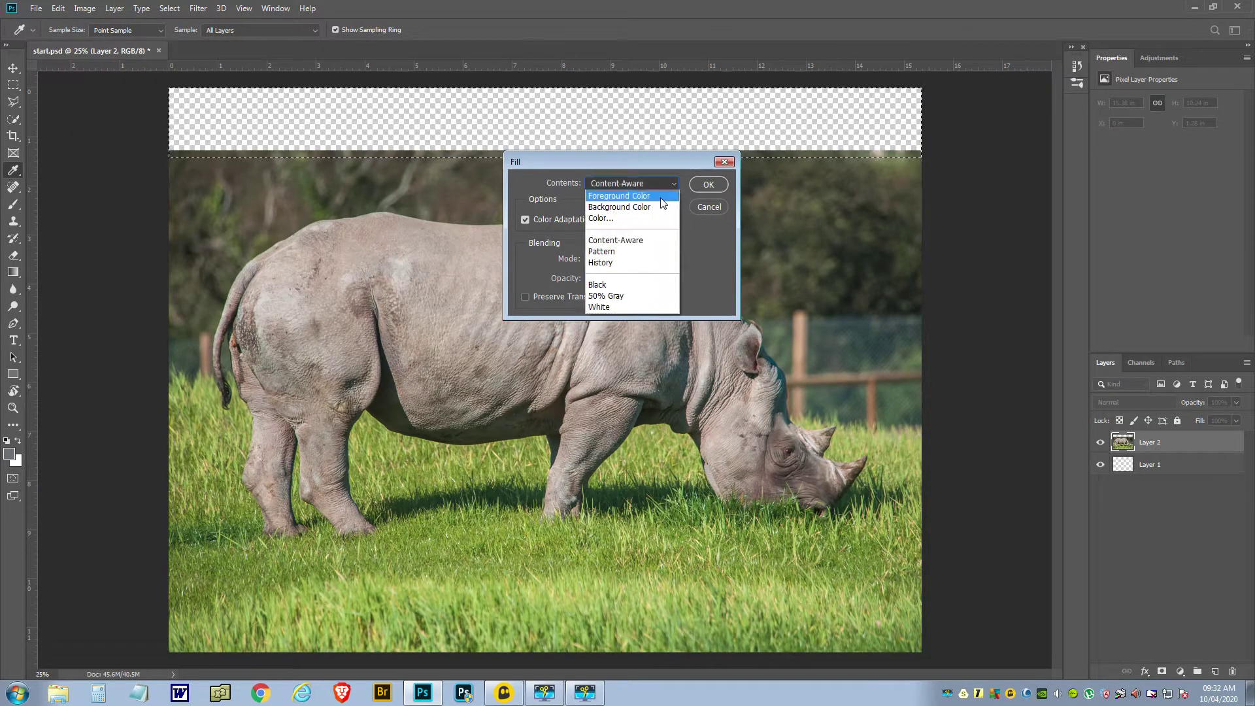
click(649, 241)
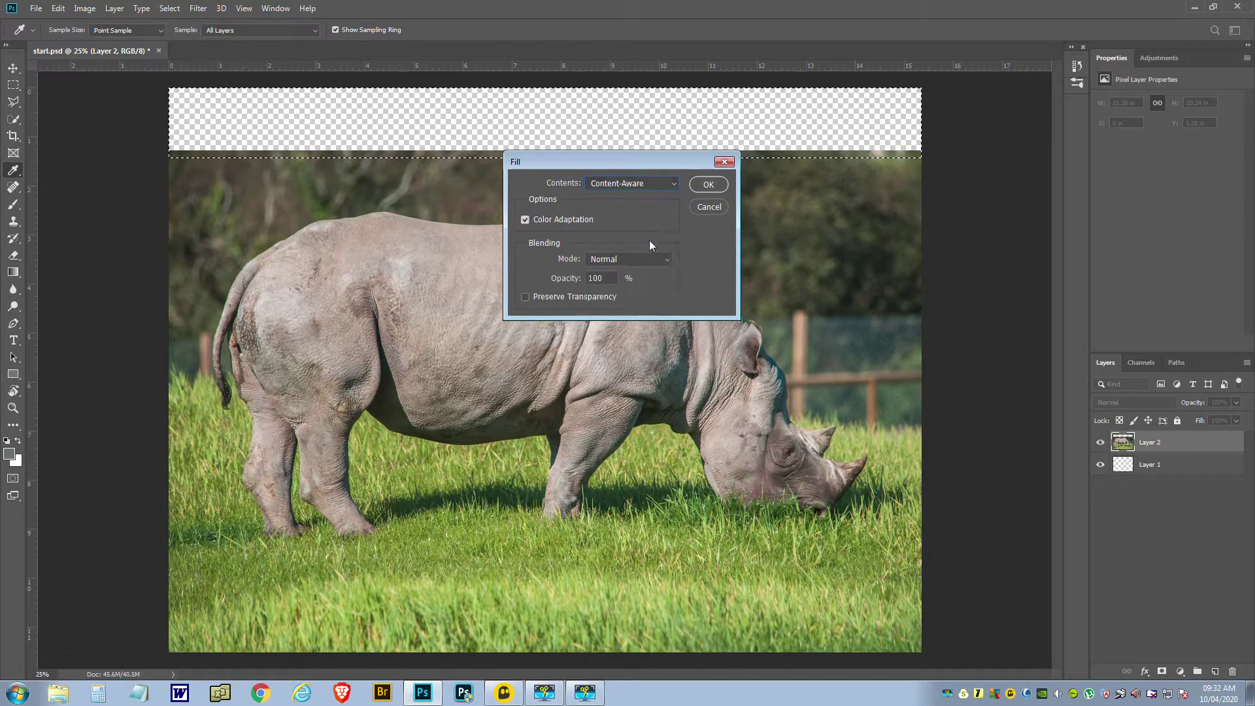
click(707, 185)
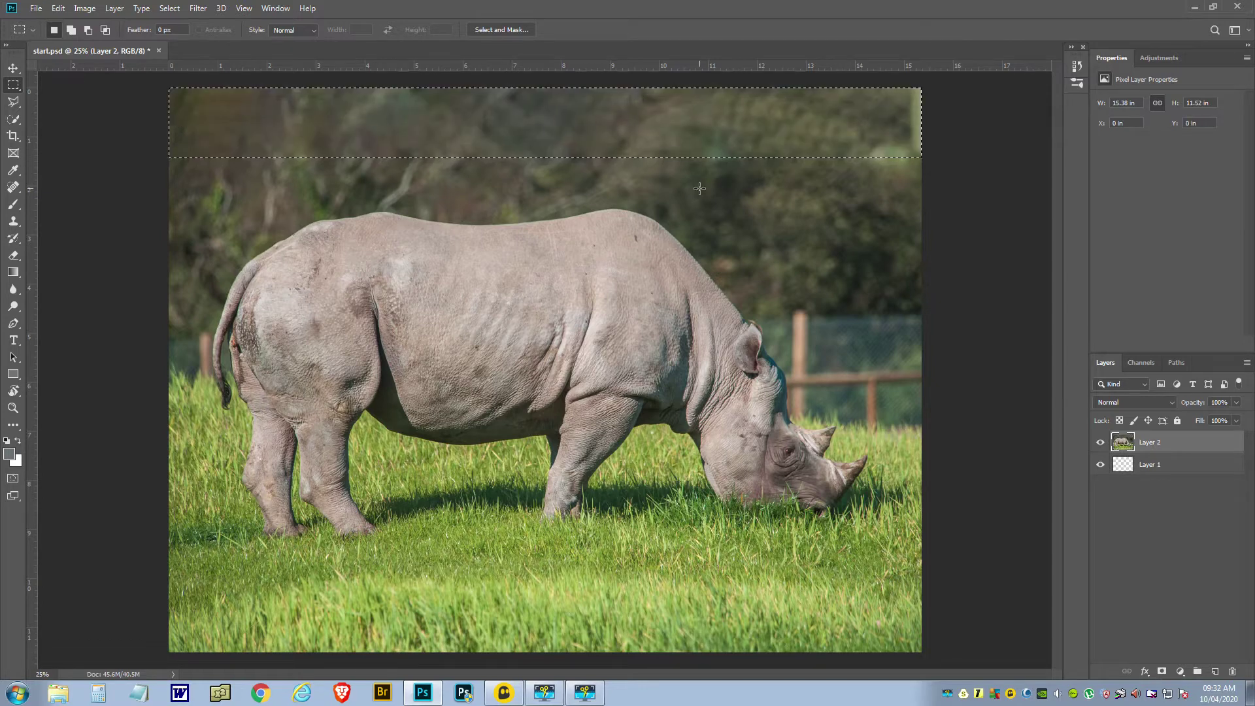
click(167, 13)
Step: Clone Stamp dark foliage over the light strip along the right edge
click(175, 36)
click(15, 222)
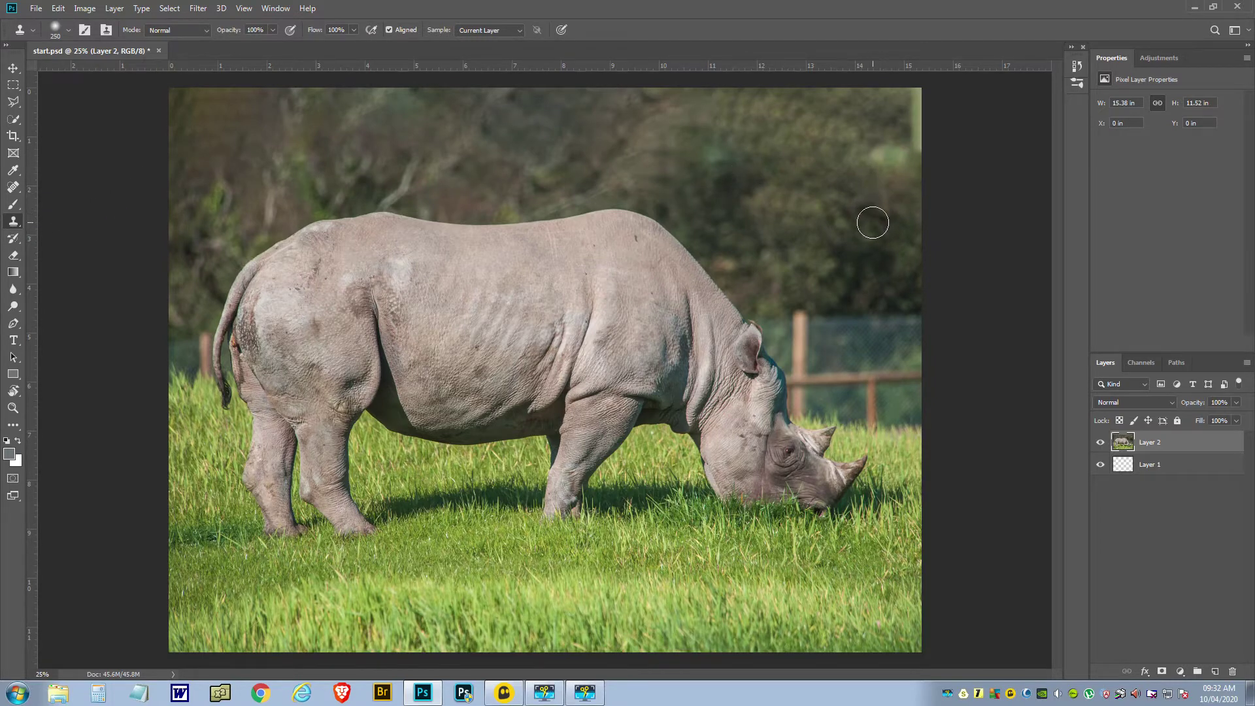
drag(921, 174, 913, 98)
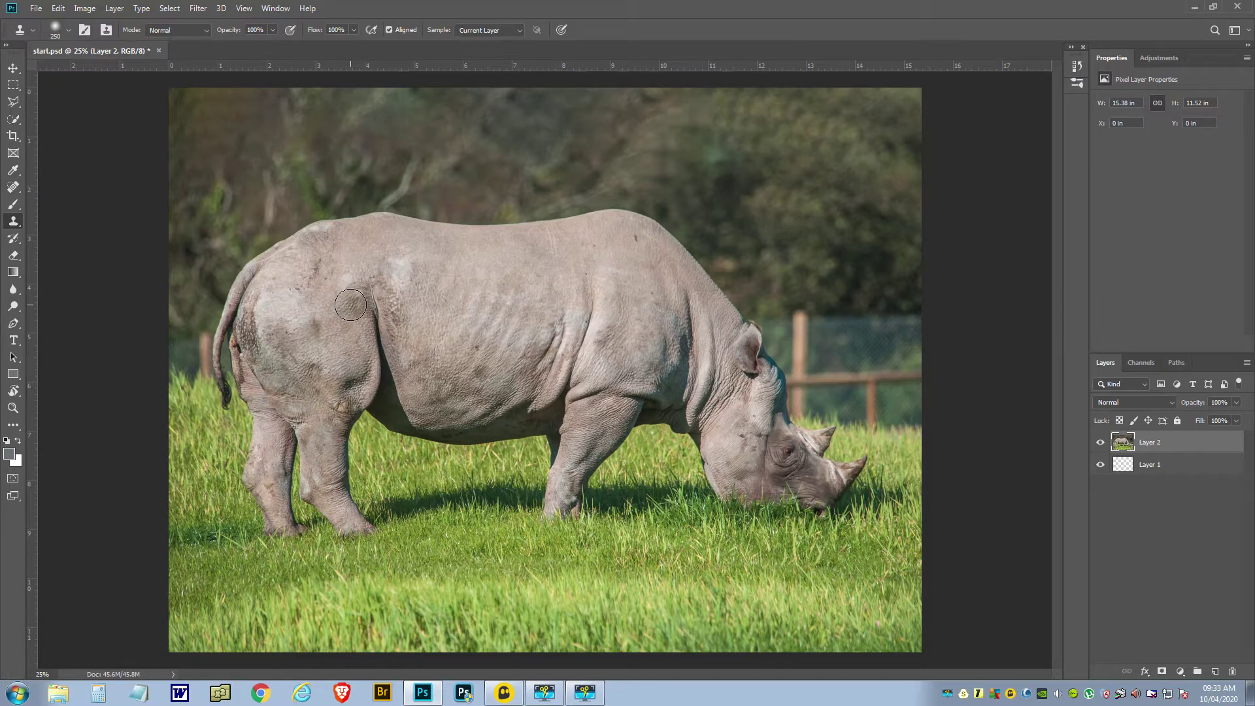
Step: Finish cloning on the rhino's rump, open Zebra.jpg, and auto-select the zebra with Select Subject
click(295, 263)
click(37, 10)
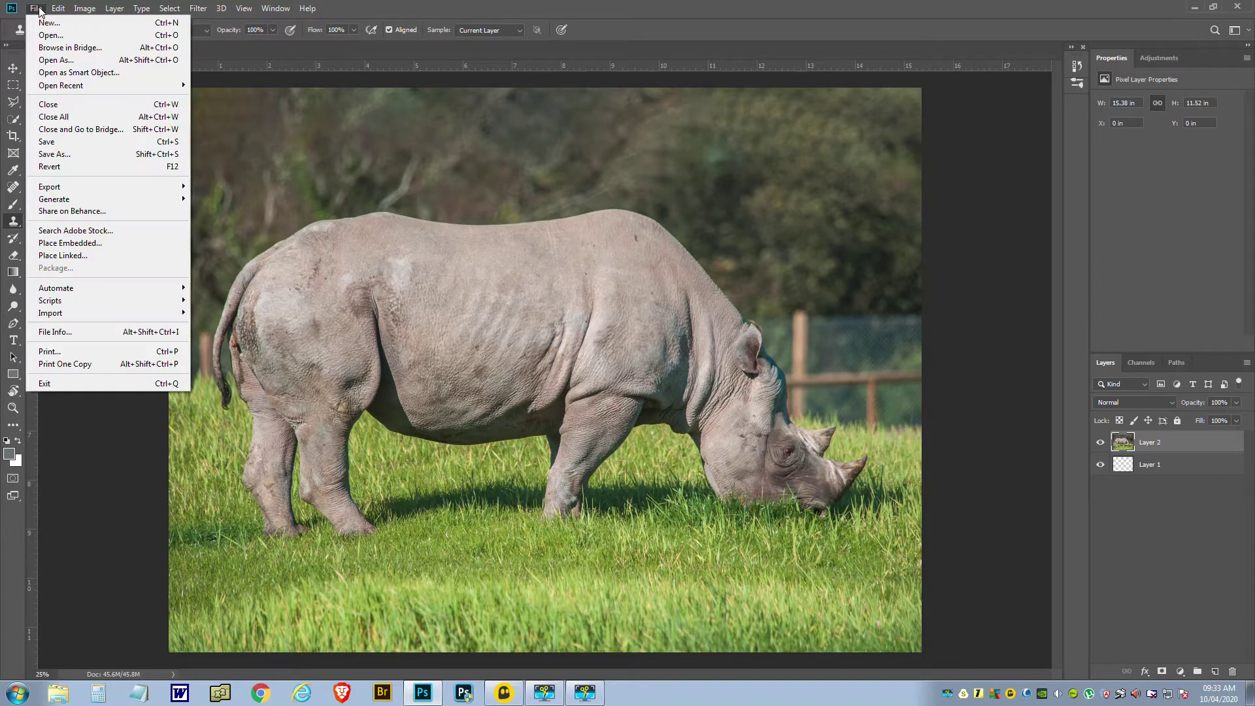
click(49, 36)
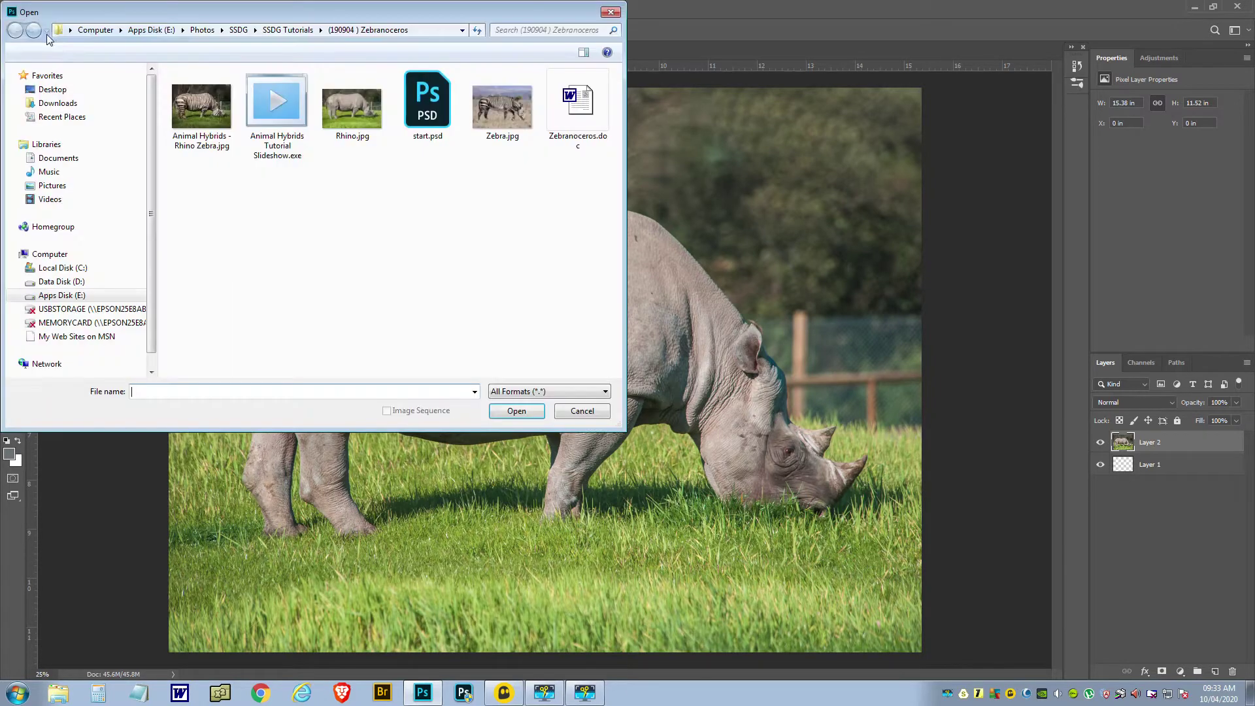
double_click(509, 116)
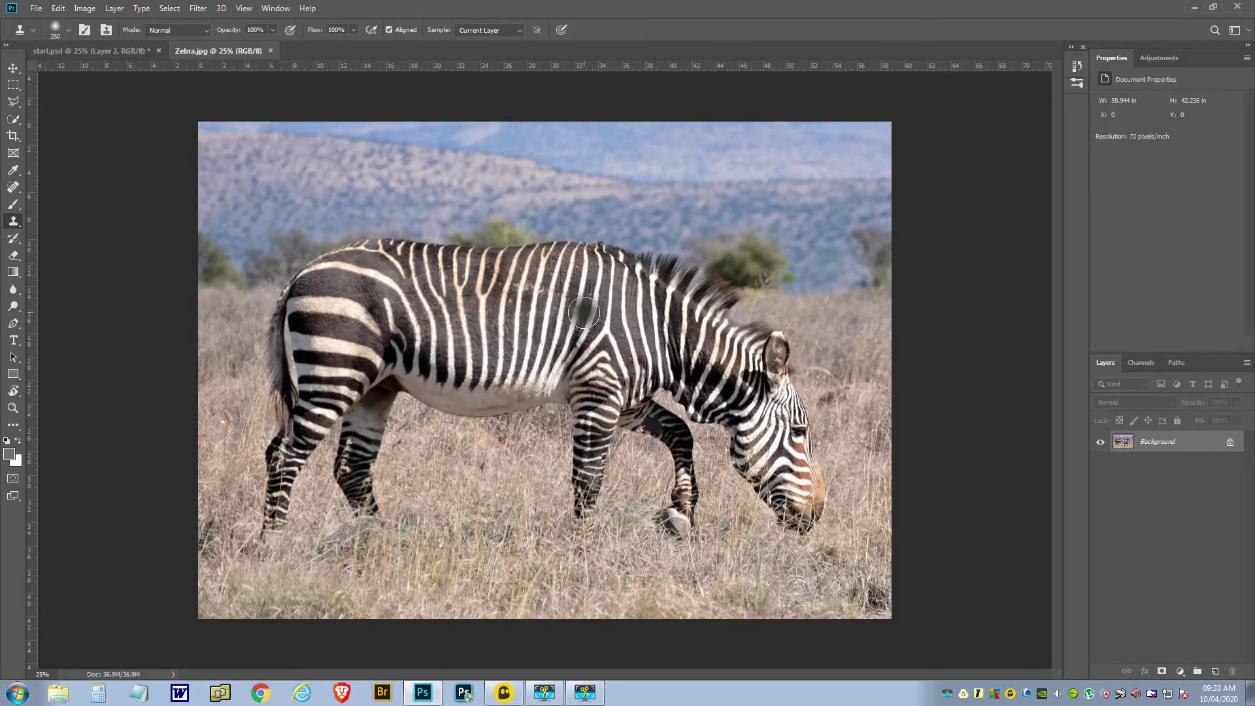
click(12, 123)
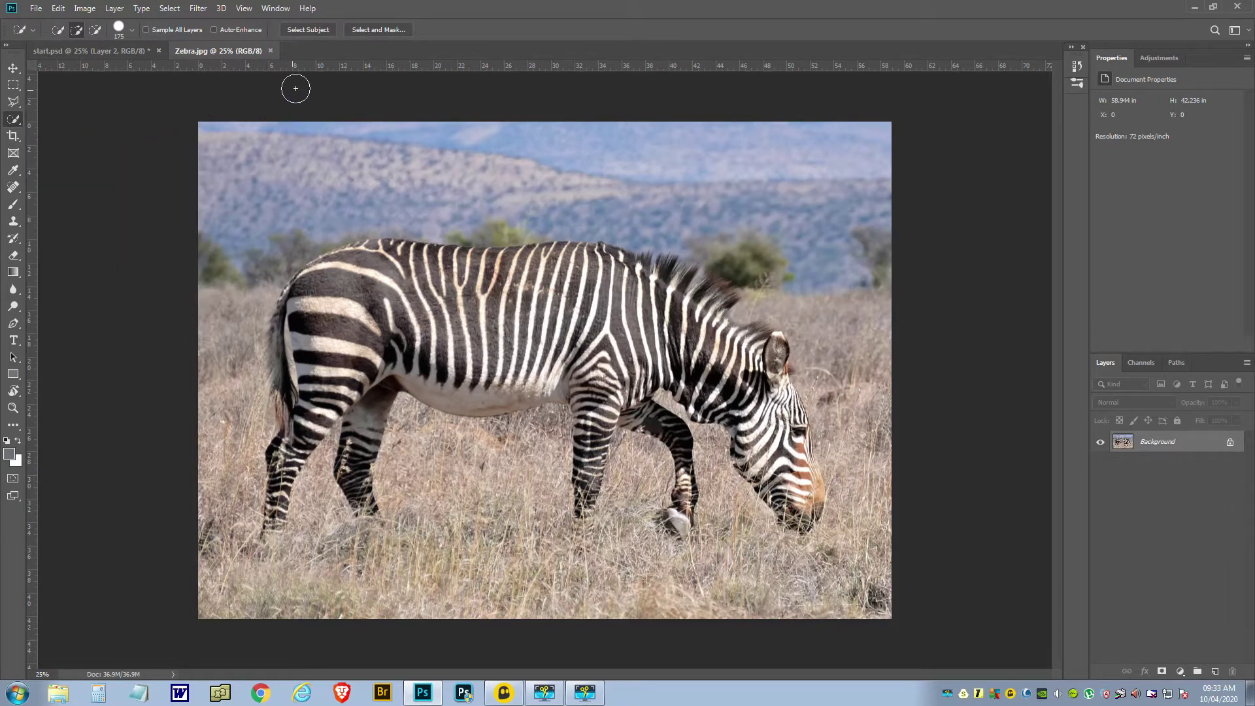
click(312, 29)
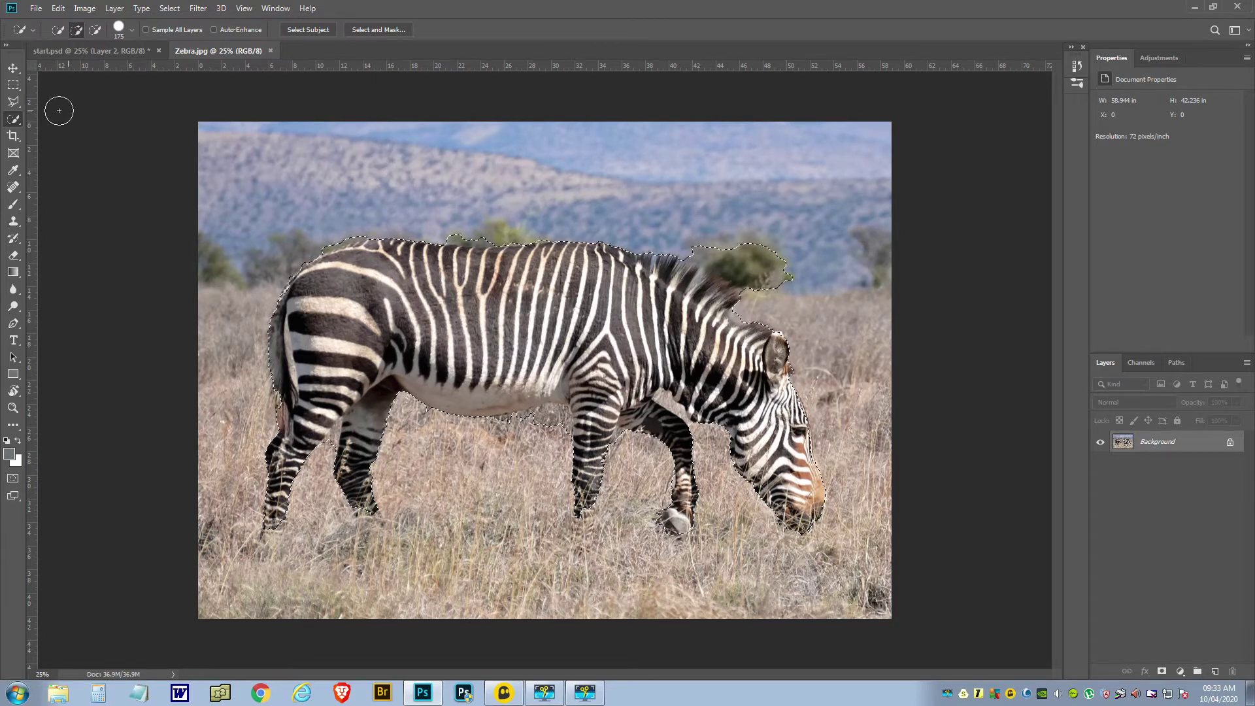
Step: Subtract the stray background above the zebra's back from the Quick Selection
click(13, 121)
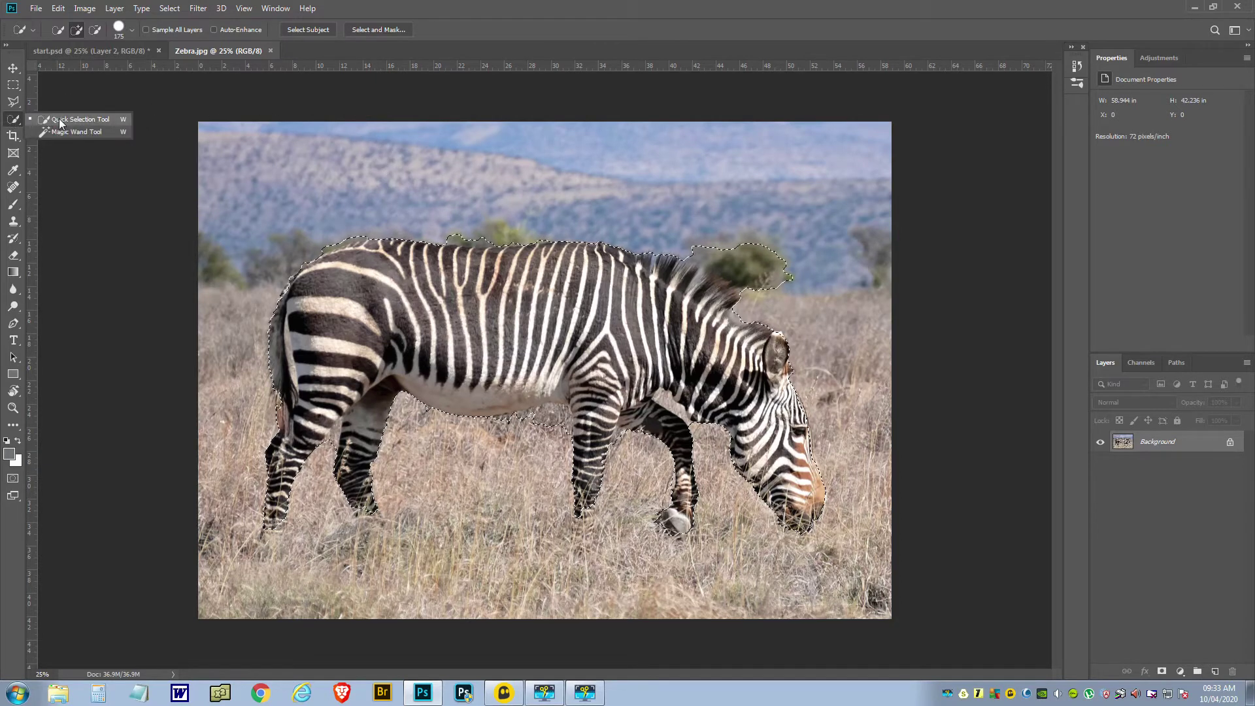
click(65, 120)
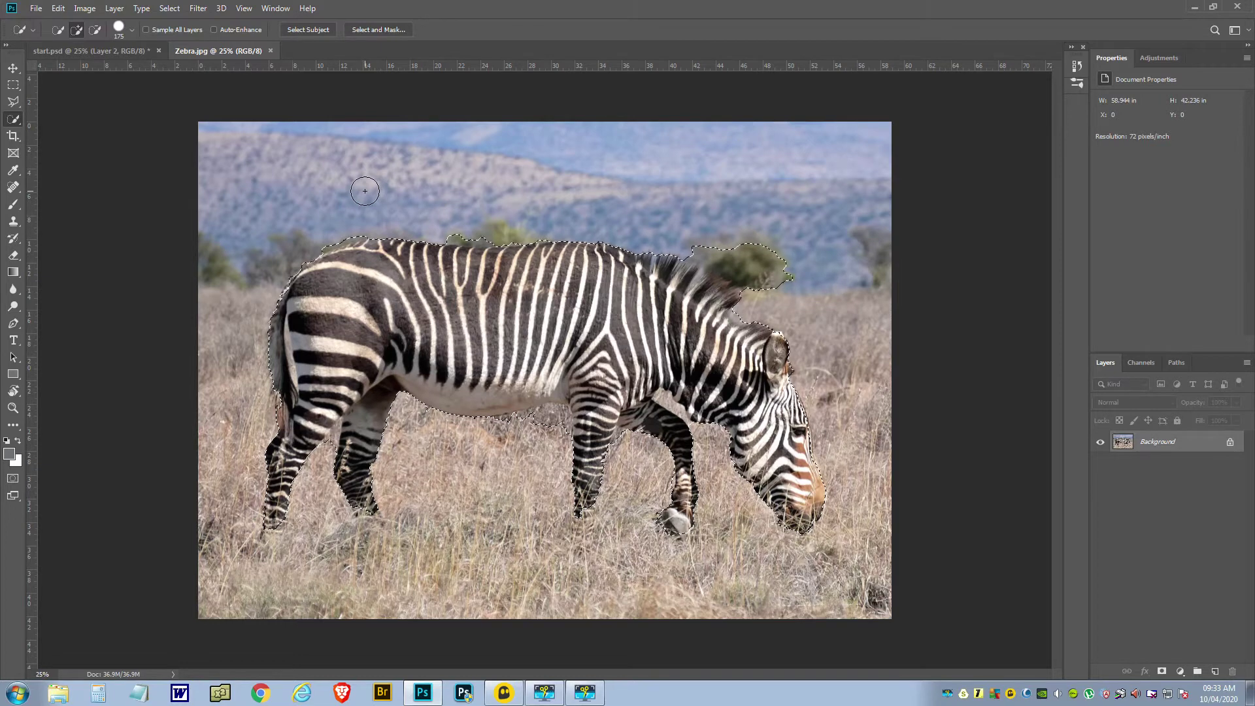
key(alt)
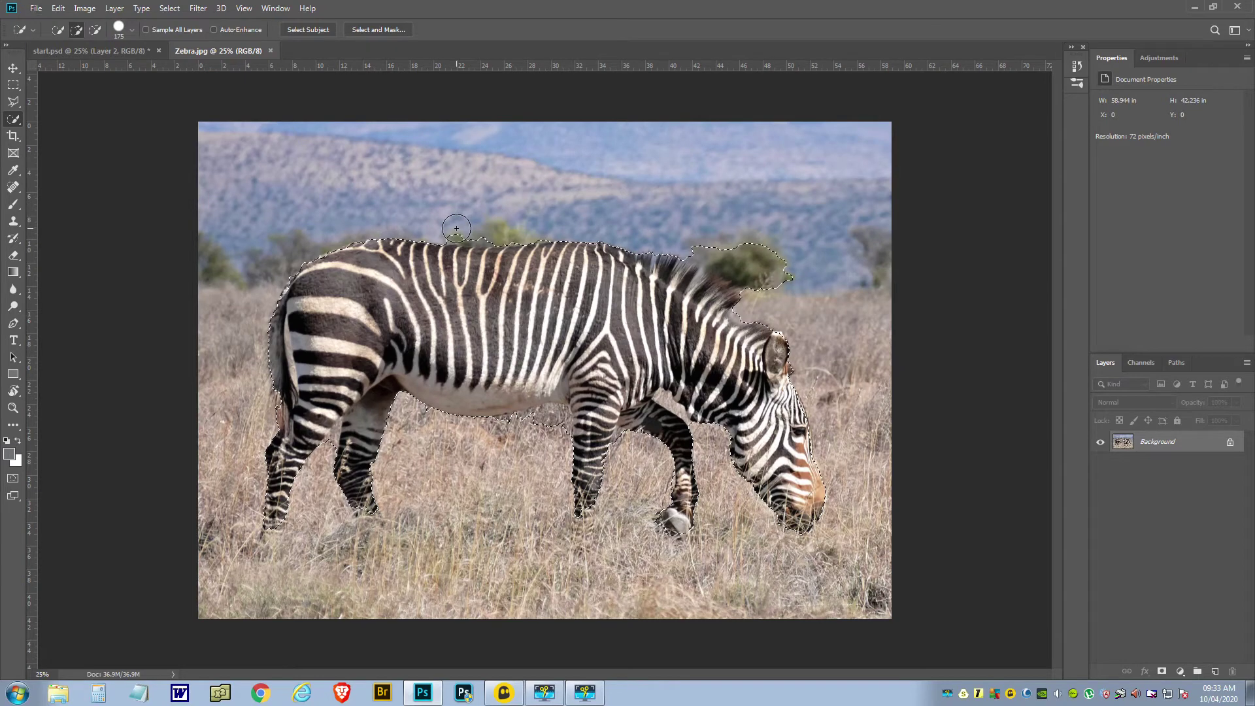
key(alt)
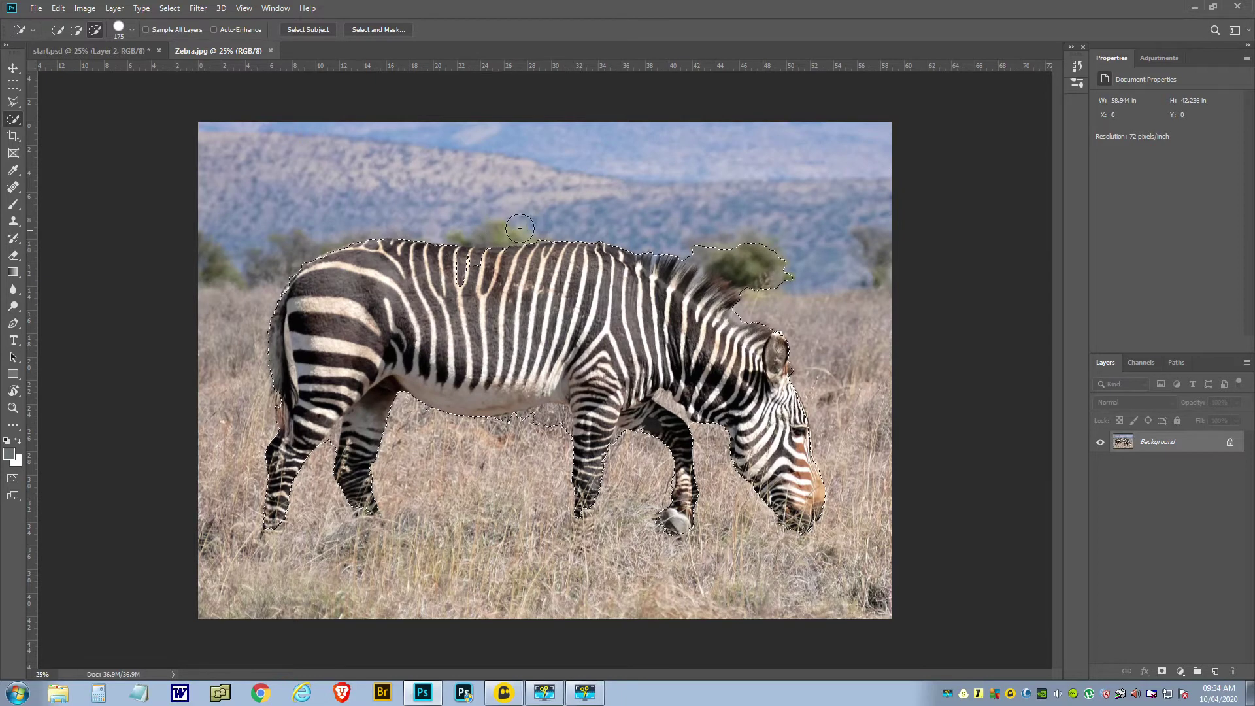
drag(471, 273, 462, 264)
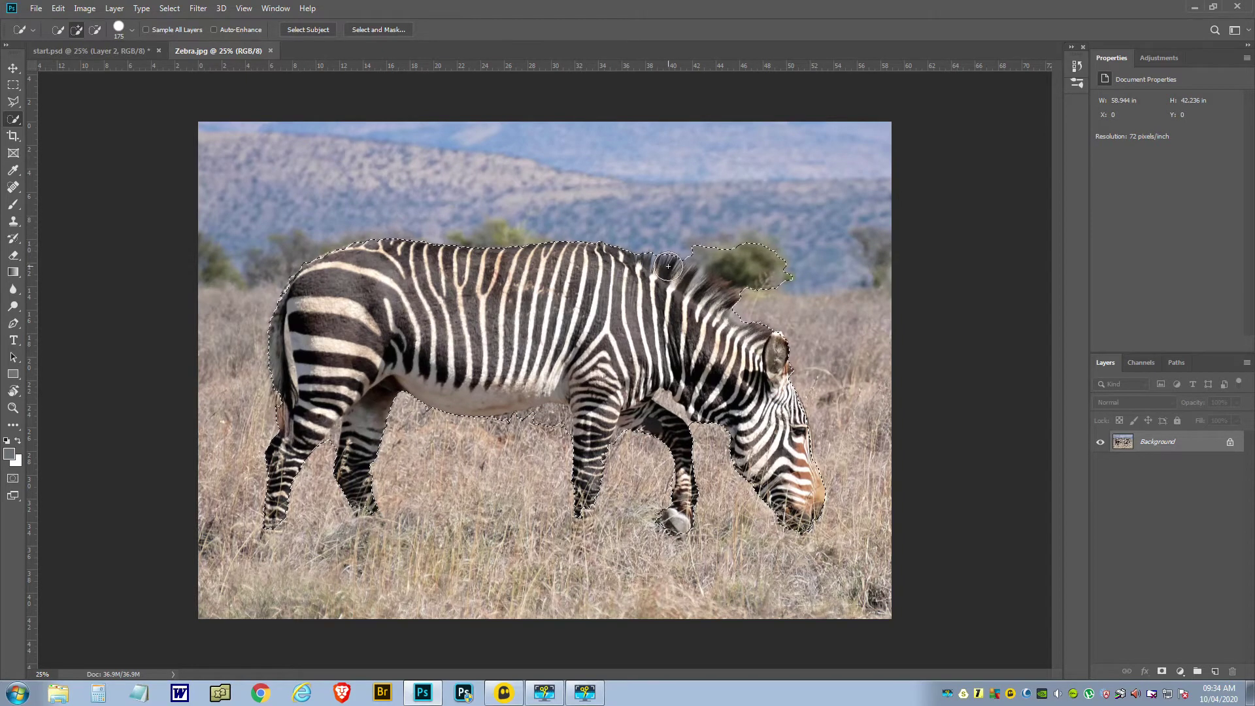
Step: Remove the bush behind the zebra's neck, keeping only the zebra selected
key(alt)
mouse_move(699, 248)
mouse_down()
mouse_move(777, 287)
mouse_move(722, 329)
mouse_move(695, 328)
mouse_move(704, 307)
mouse_move(656, 280)
mouse_move(624, 273)
mouse_up()
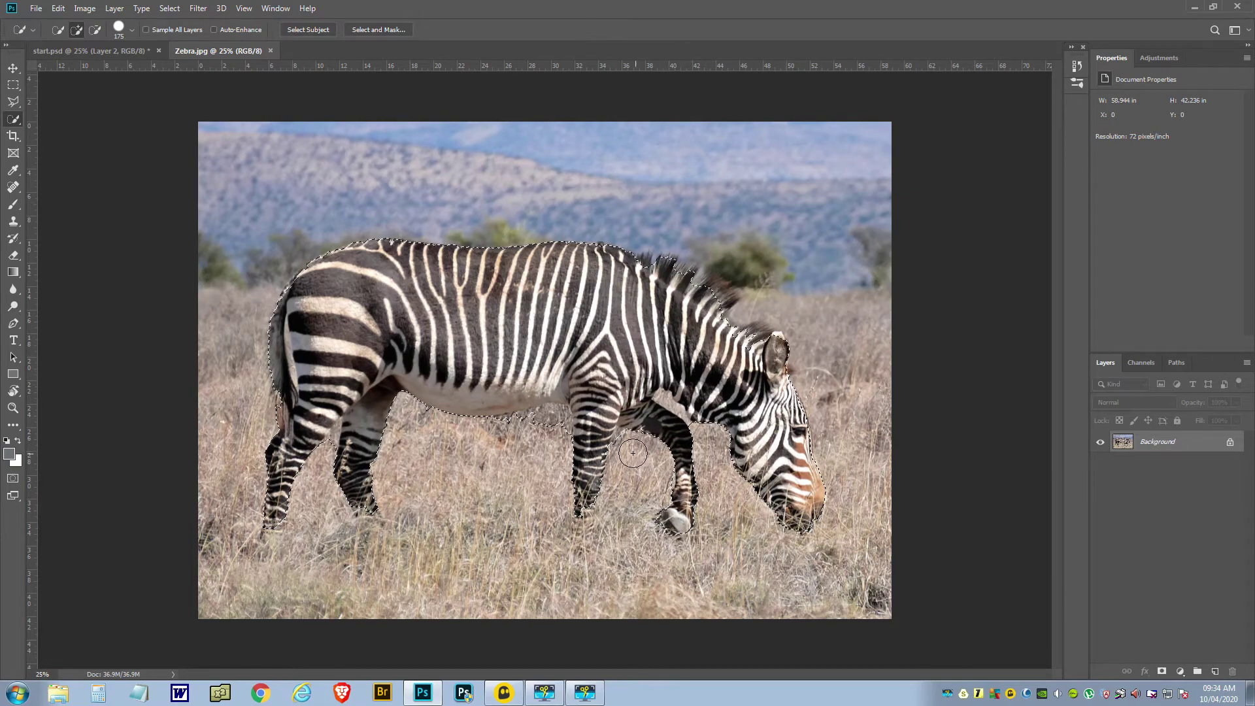
key(alt)
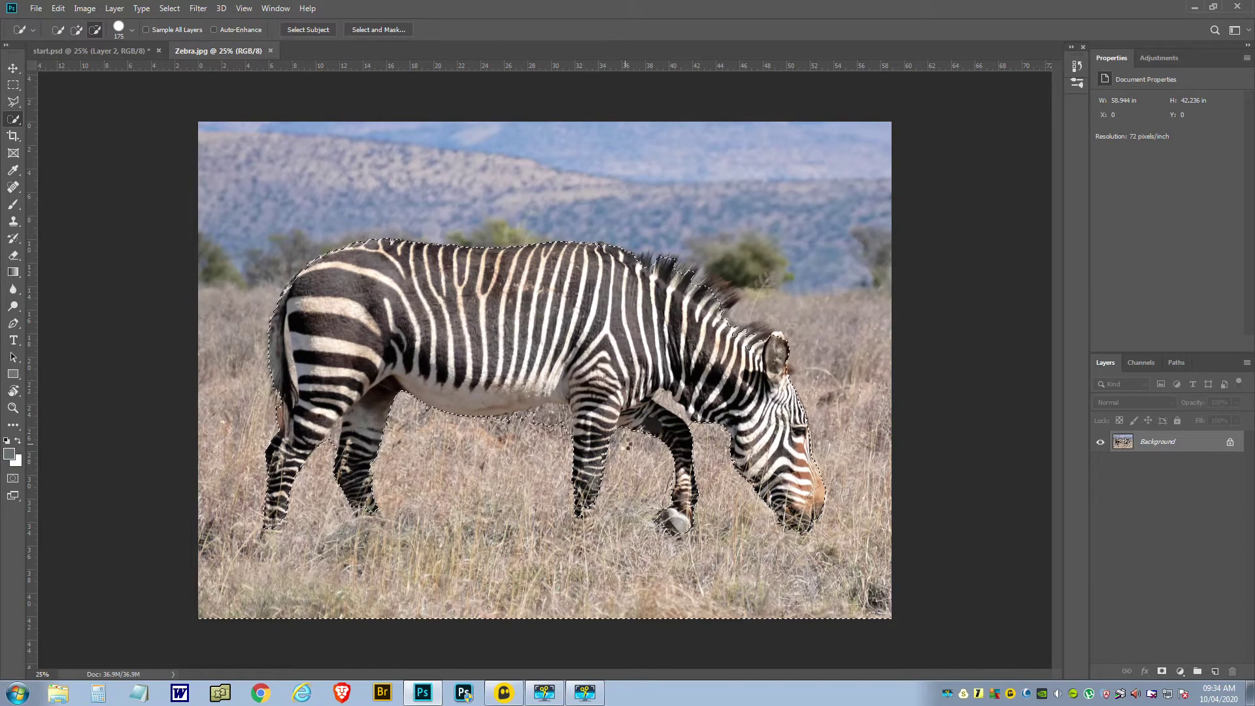
key(alt)
key(ctrl+shift+i)
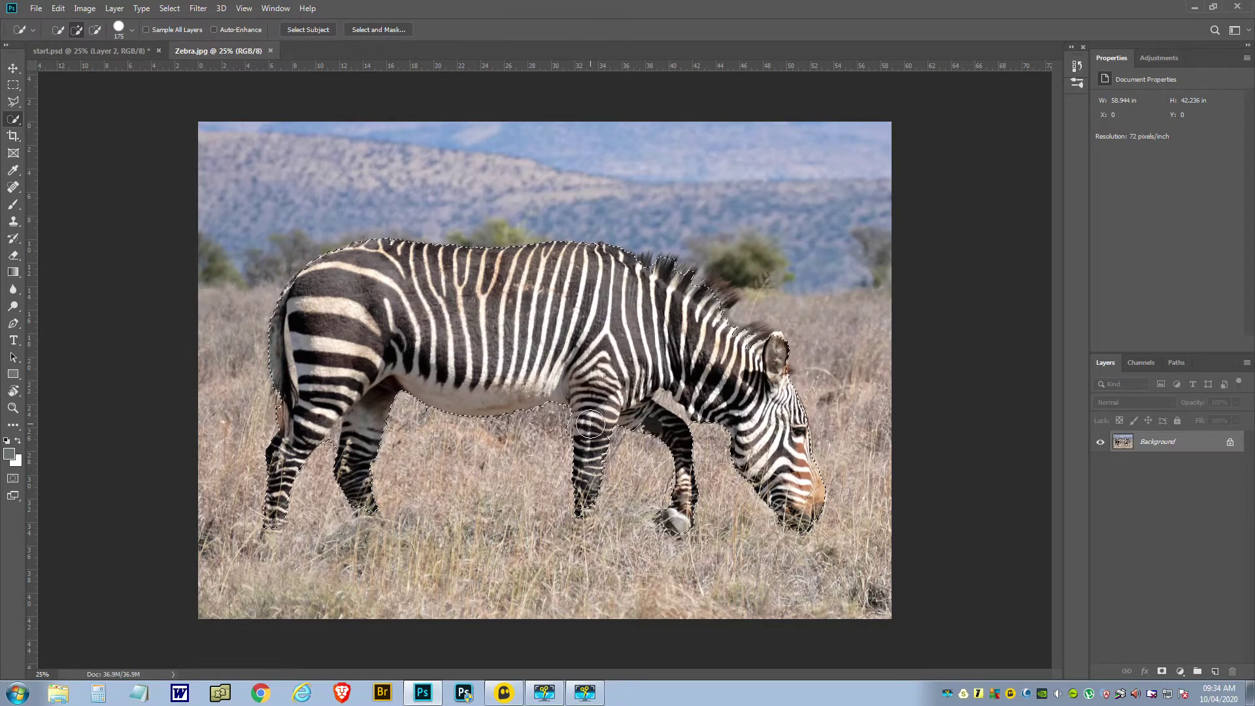
key(alt)
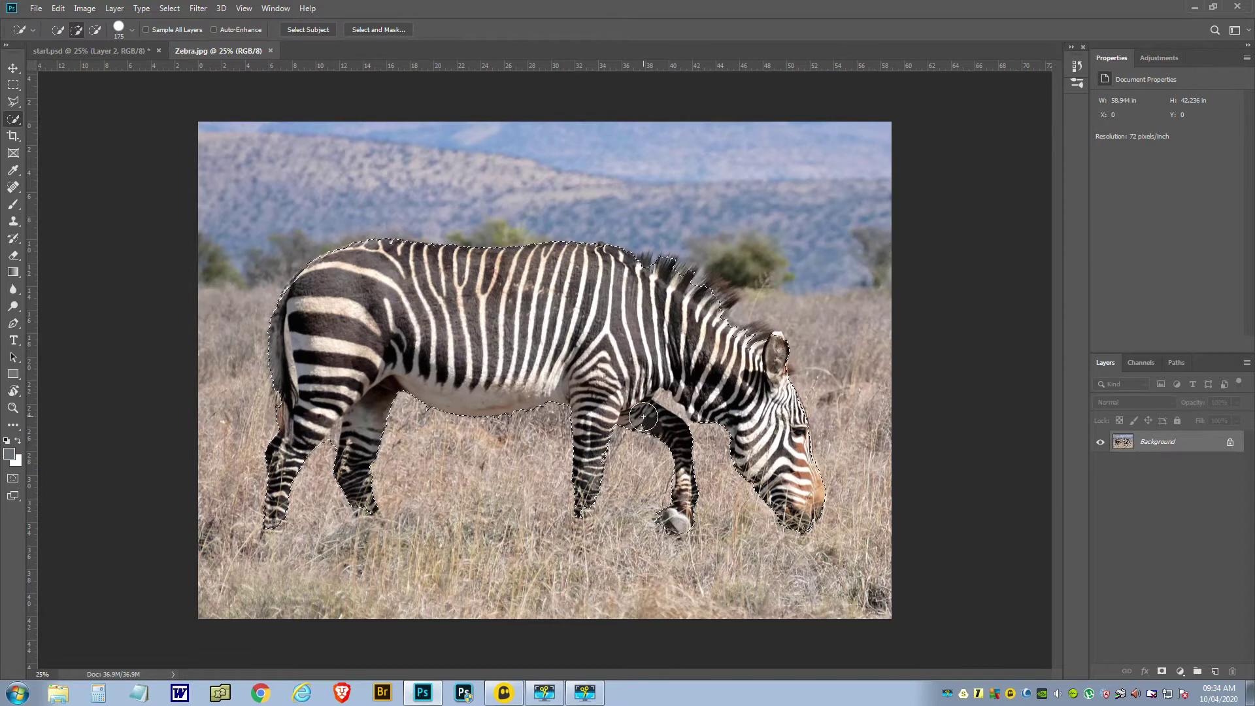
key(alt)
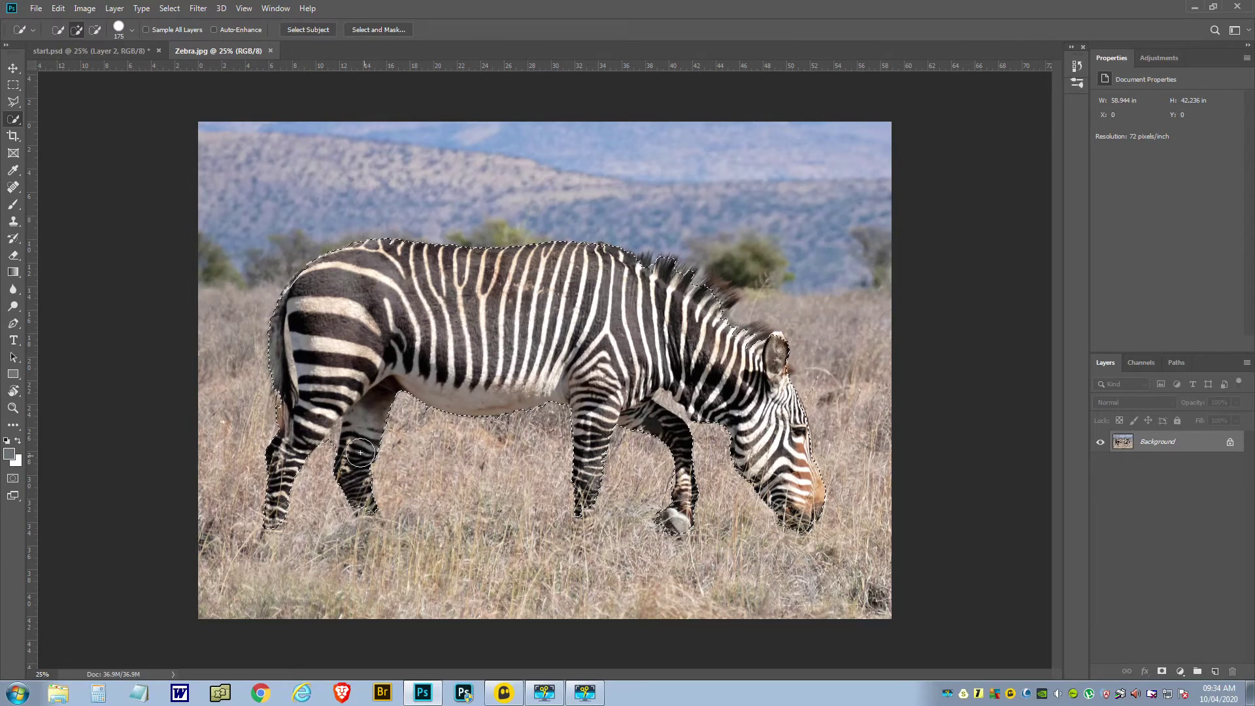
right_click(13, 107)
Step: Cut the grass gap at the zebra's rear leg out of the selection with the Polygonal Lasso
click(53, 125)
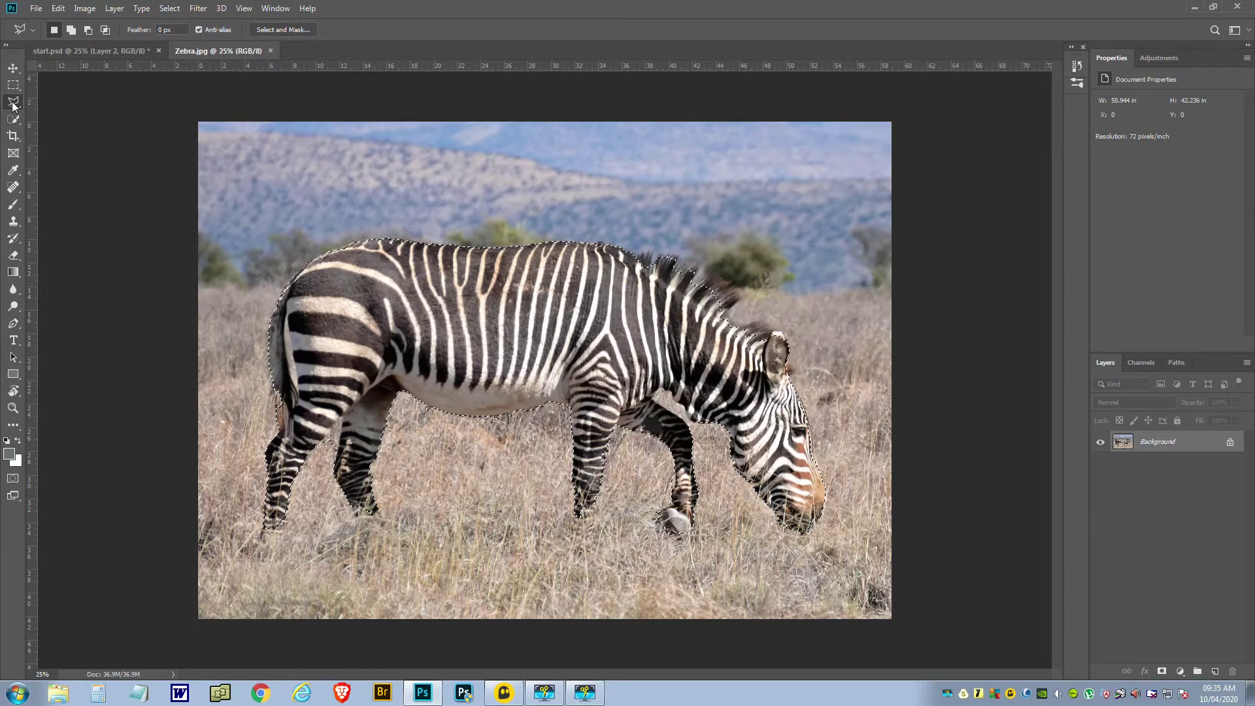
click(320, 451)
key(alt)
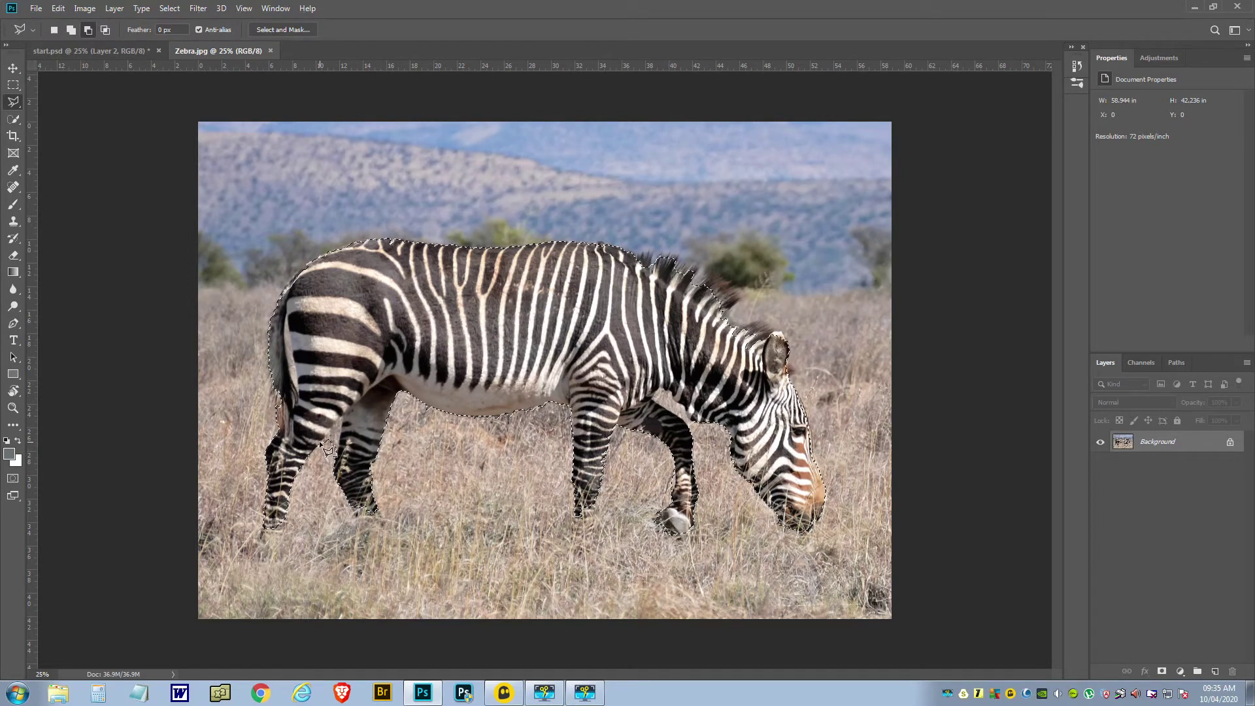
click(340, 416)
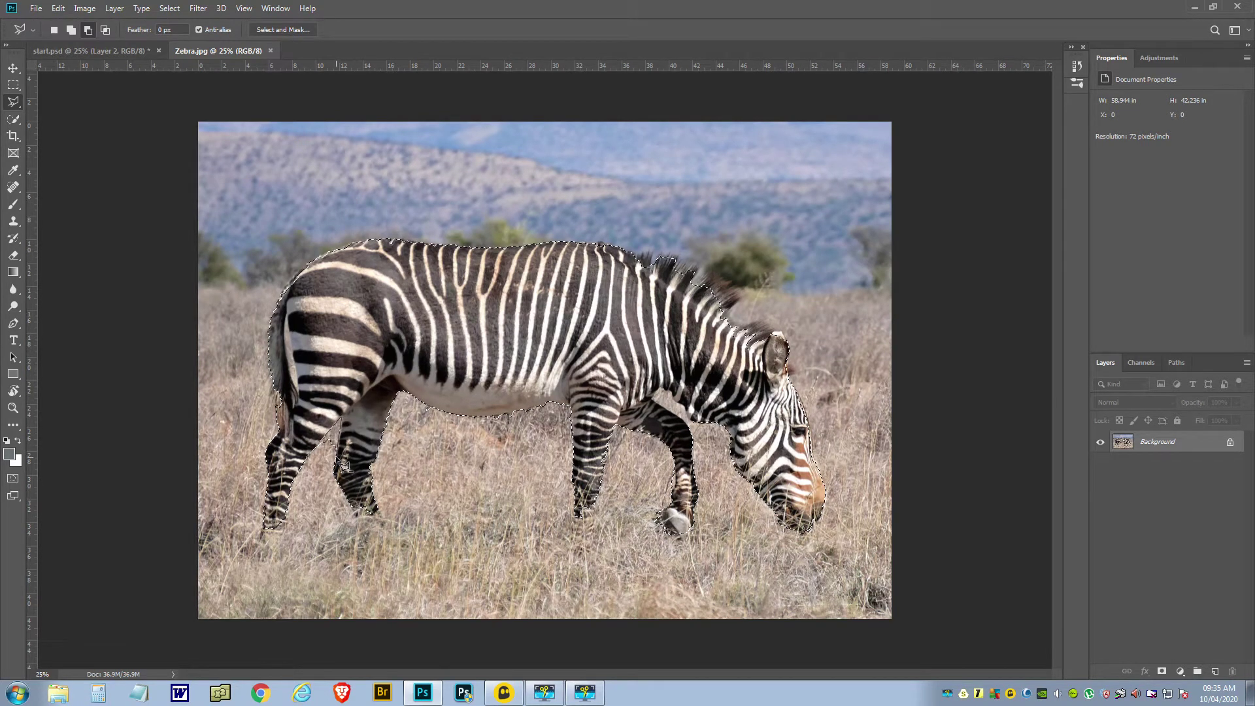
double_click(319, 447)
Step: Zoom in and subtract the chest notch and foreleg grass from the selection
scroll(623, 481, up, 3)
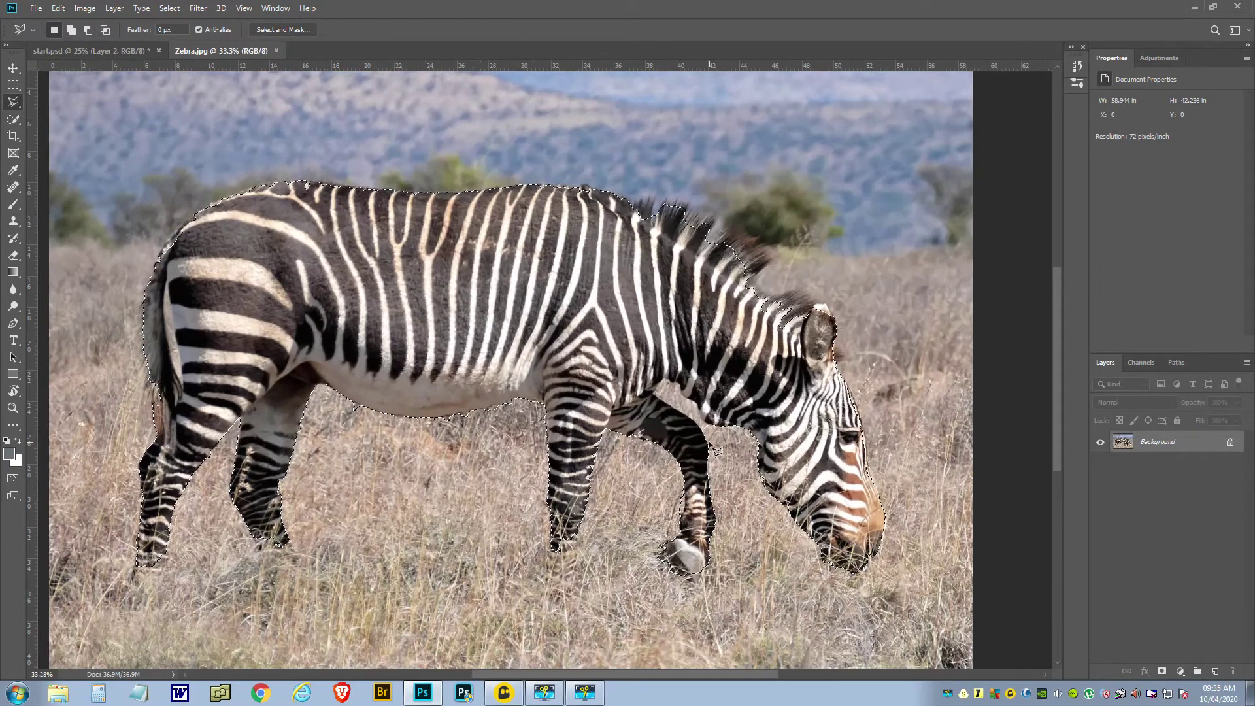
scroll(715, 447, up, 2)
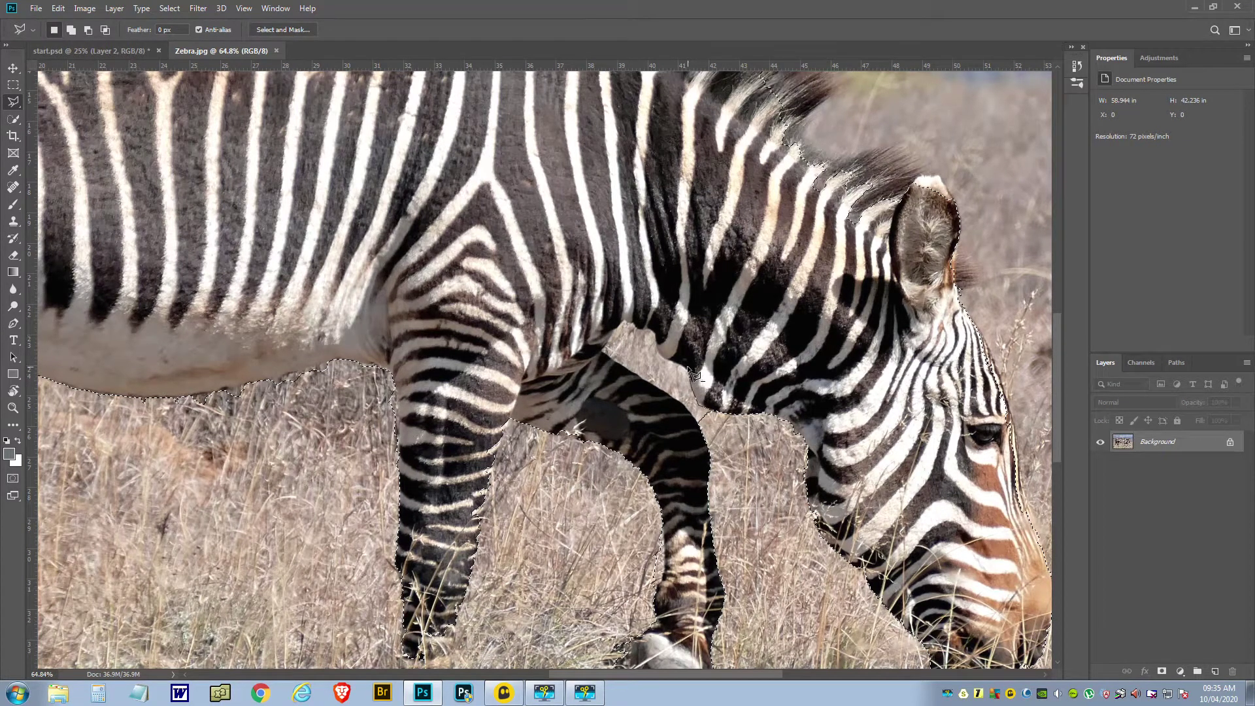
click(661, 356)
click(653, 332)
click(621, 321)
click(601, 351)
click(691, 411)
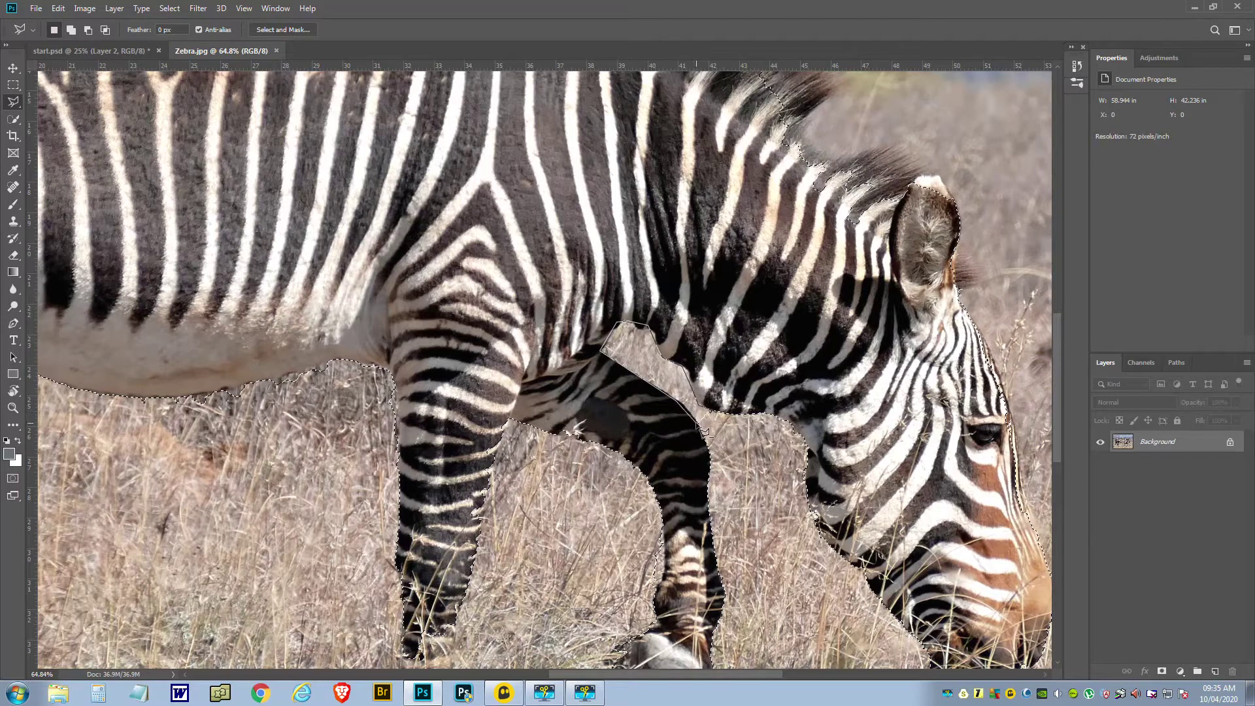
click(703, 435)
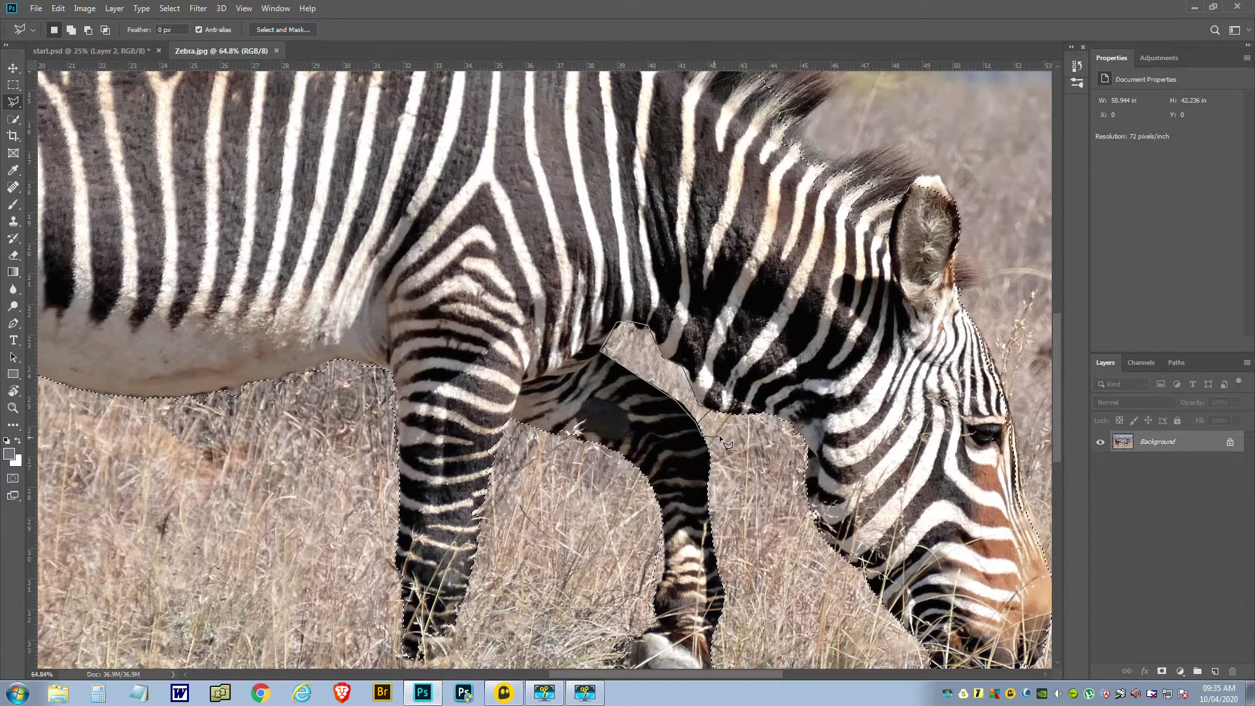
double_click(719, 434)
scroll(637, 426, down, 4)
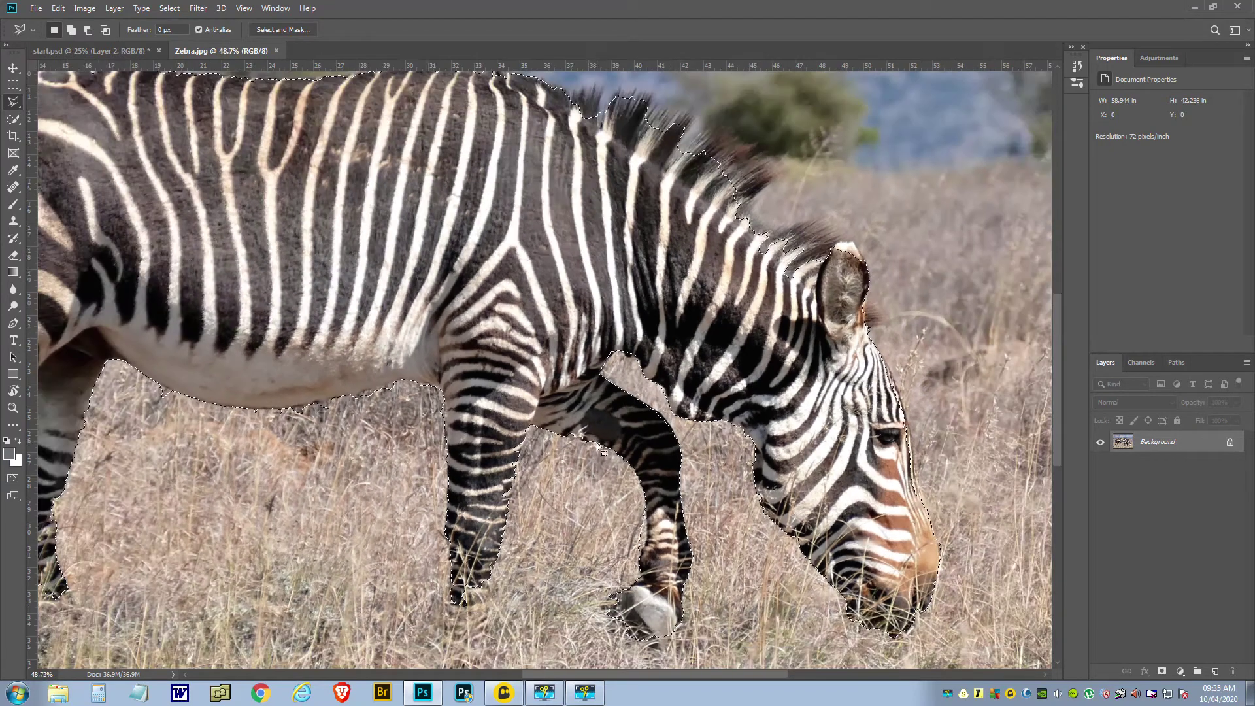
scroll(597, 442, down, 2)
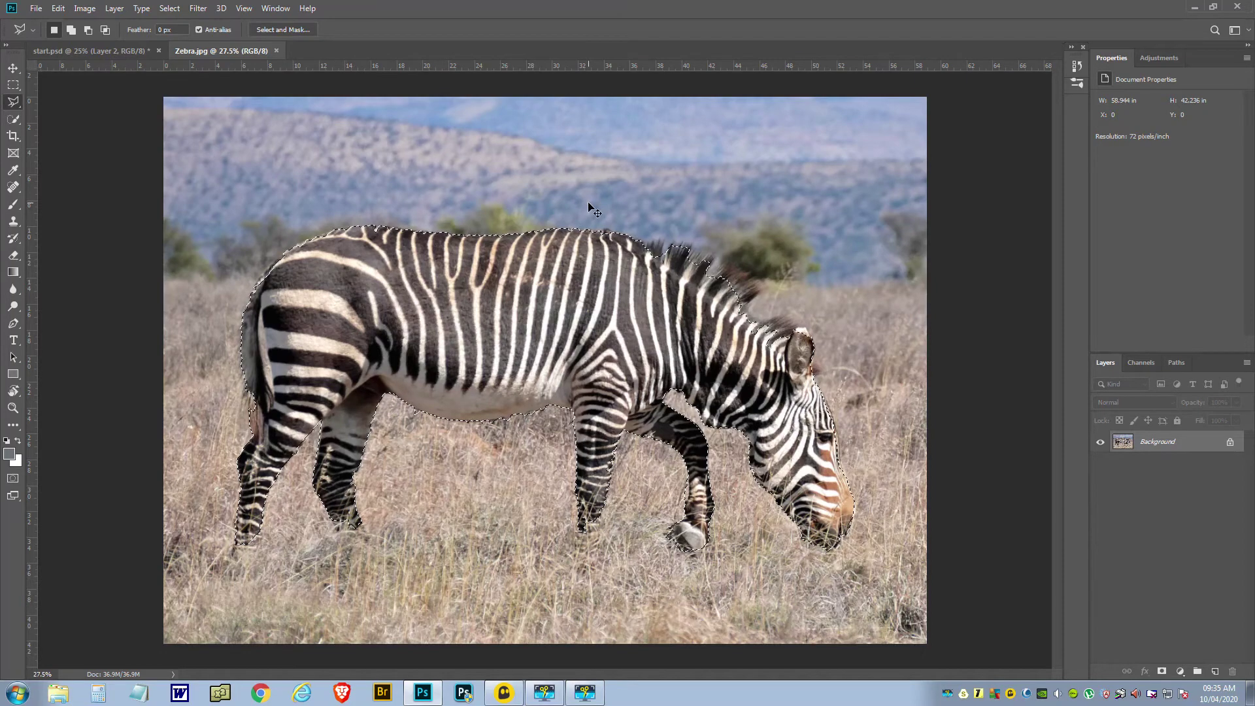
Step: Copy the selected zebra to its own layer and drag it into start.psd as Layer 3
key(ctrl+j)
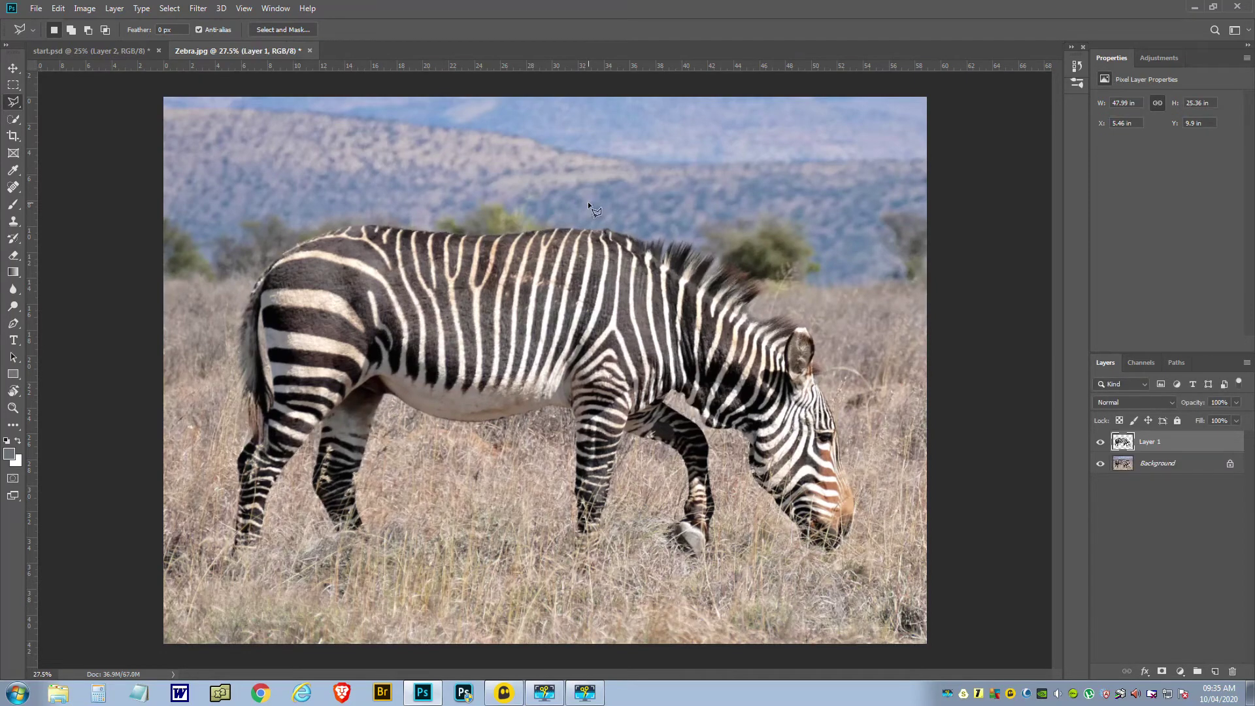
click(1100, 464)
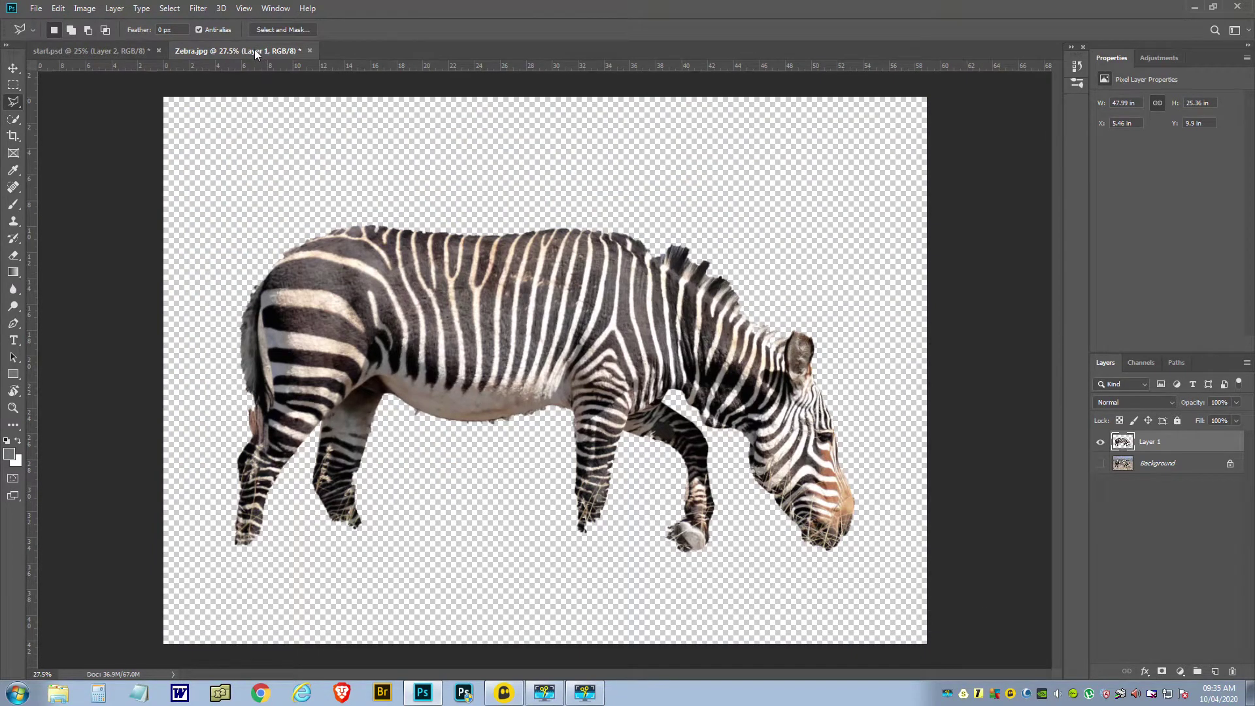
drag(255, 51, 244, 603)
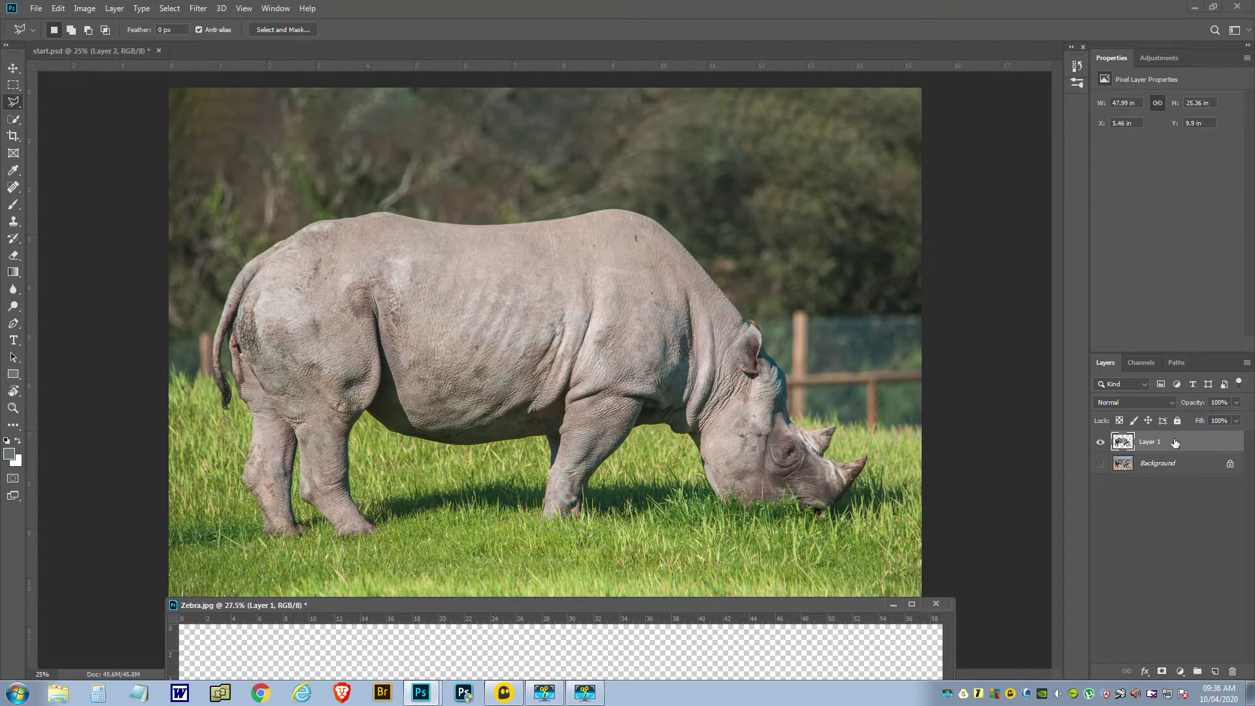
drag(1174, 443, 602, 295)
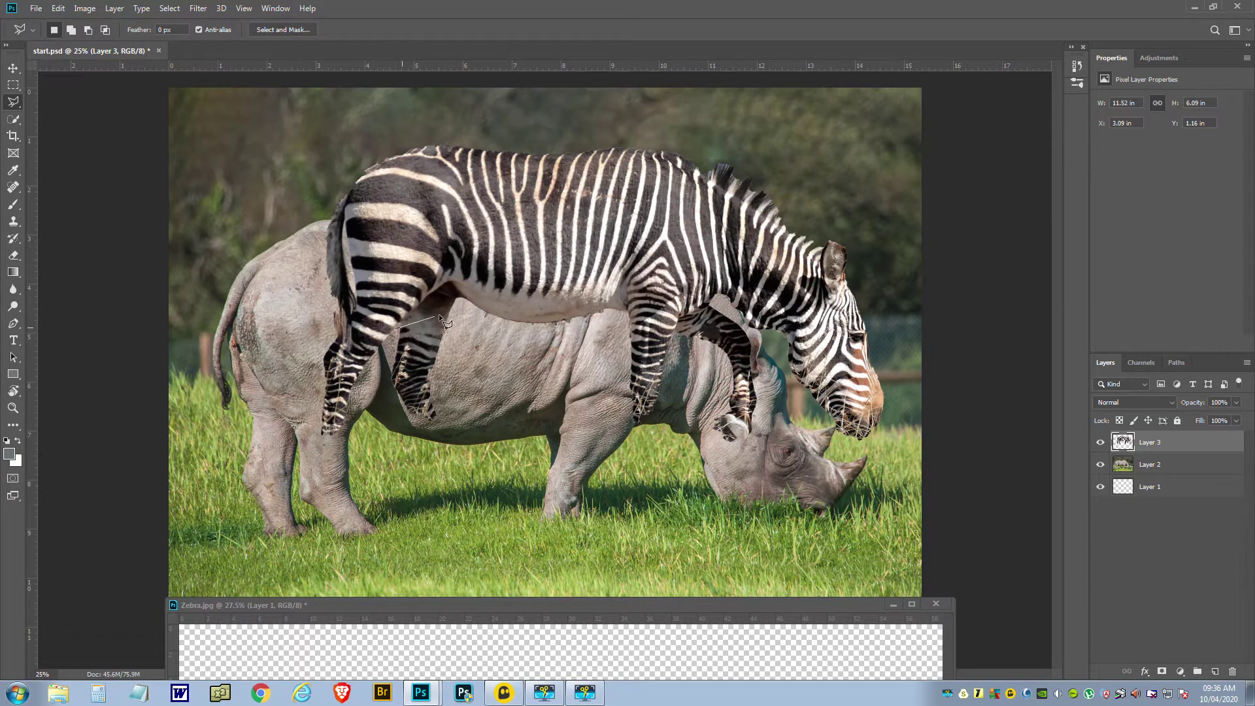
Step: Lasso a leg patch near the zebra's belly and copy it to a new layer
click(460, 302)
click(380, 440)
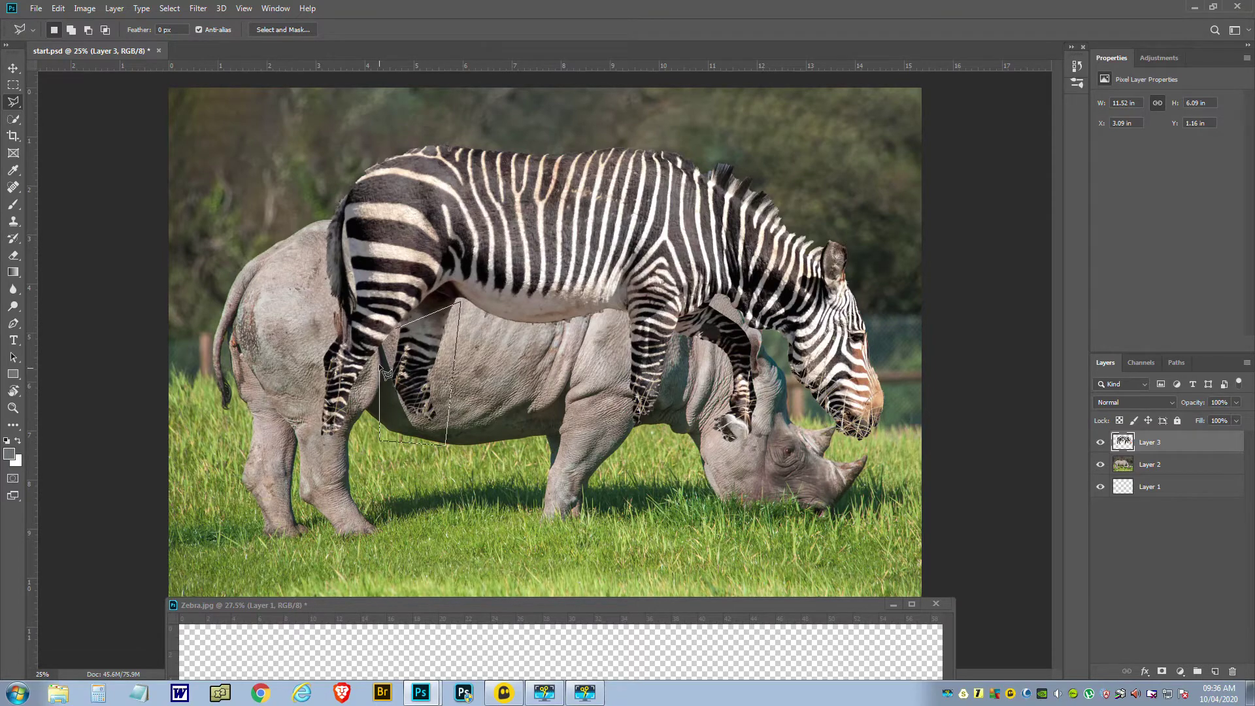
click(396, 331)
key(ctrl+j)
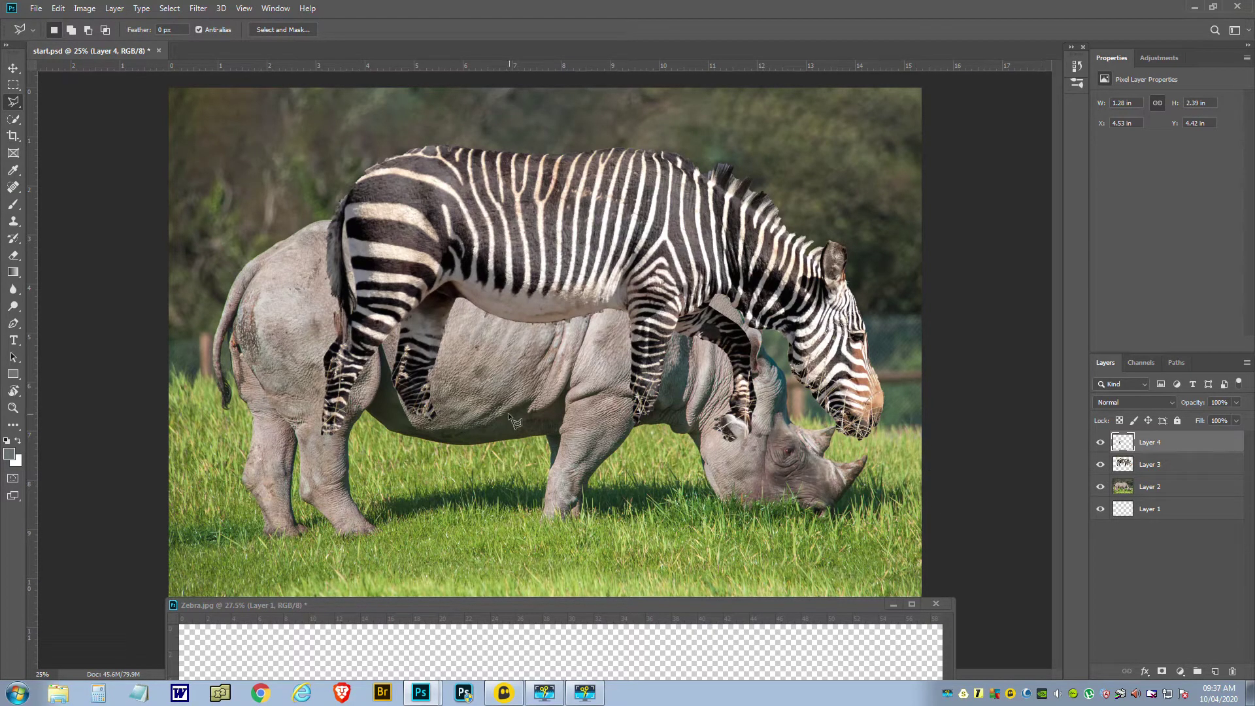
Step: Close Zebra.jpg without saving its changes
click(936, 605)
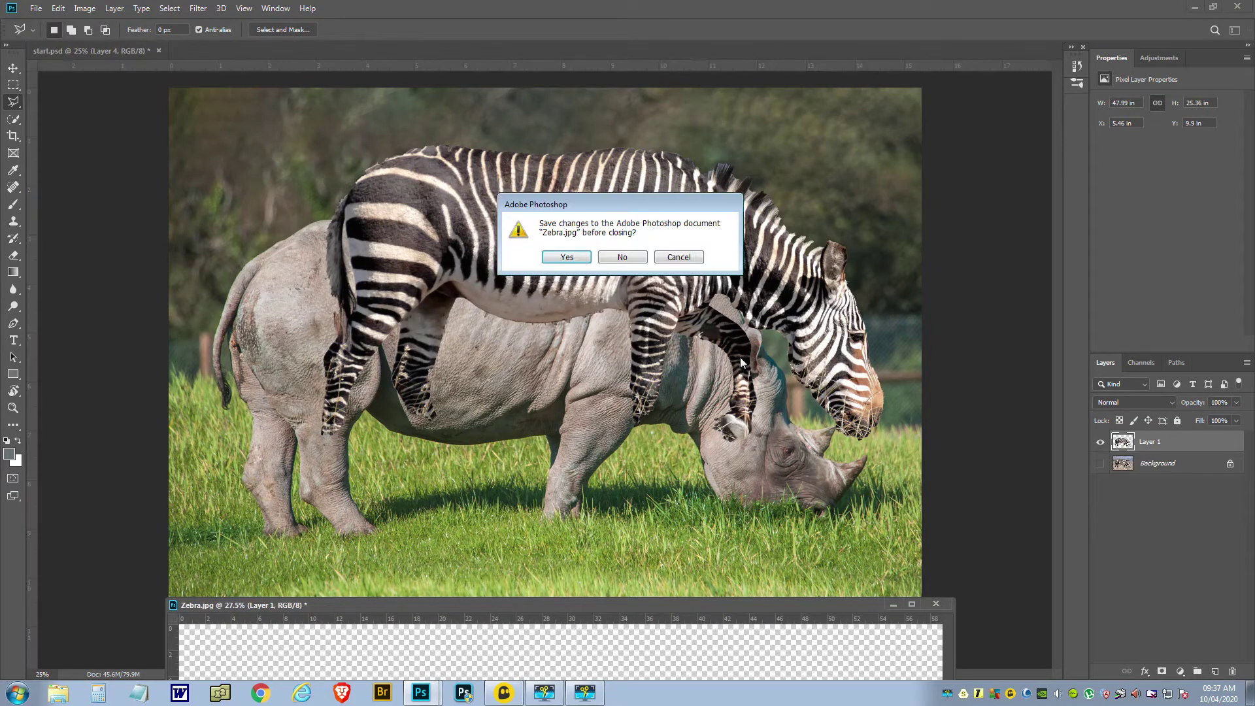
click(623, 258)
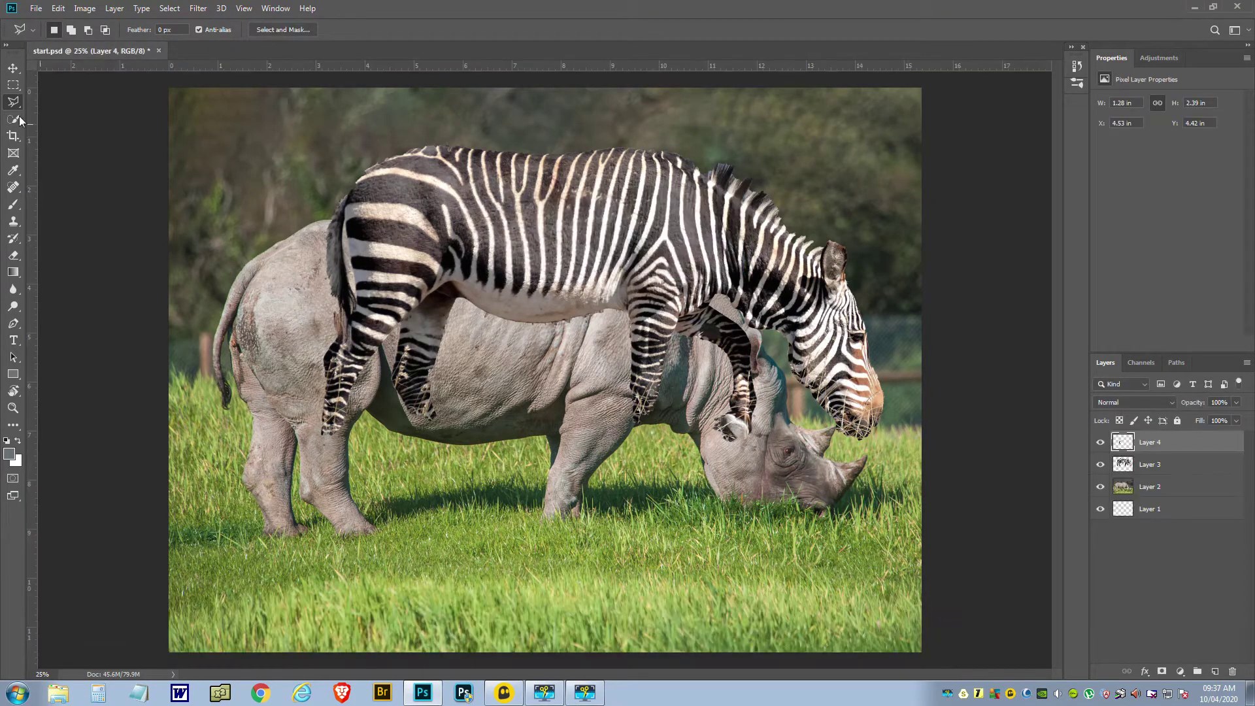
click(14, 68)
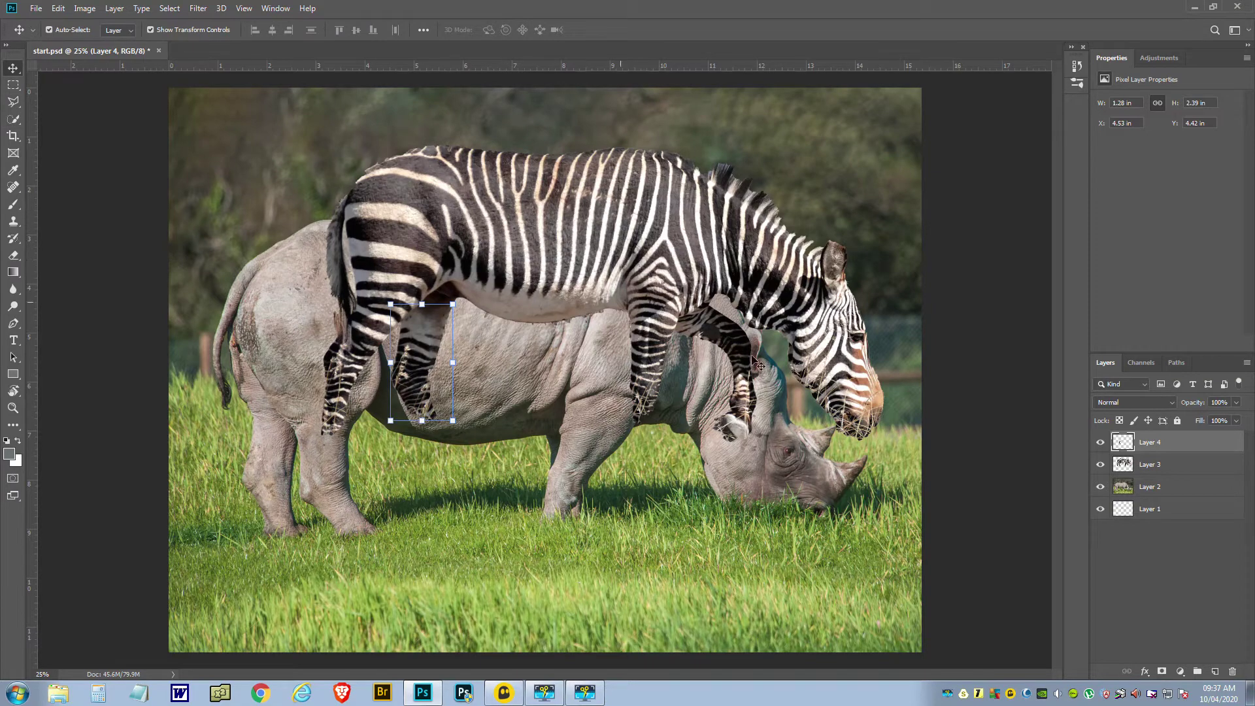
Step: Scale the zebra on Layer 3 to 114.08% and position it over the rhino
click(1123, 466)
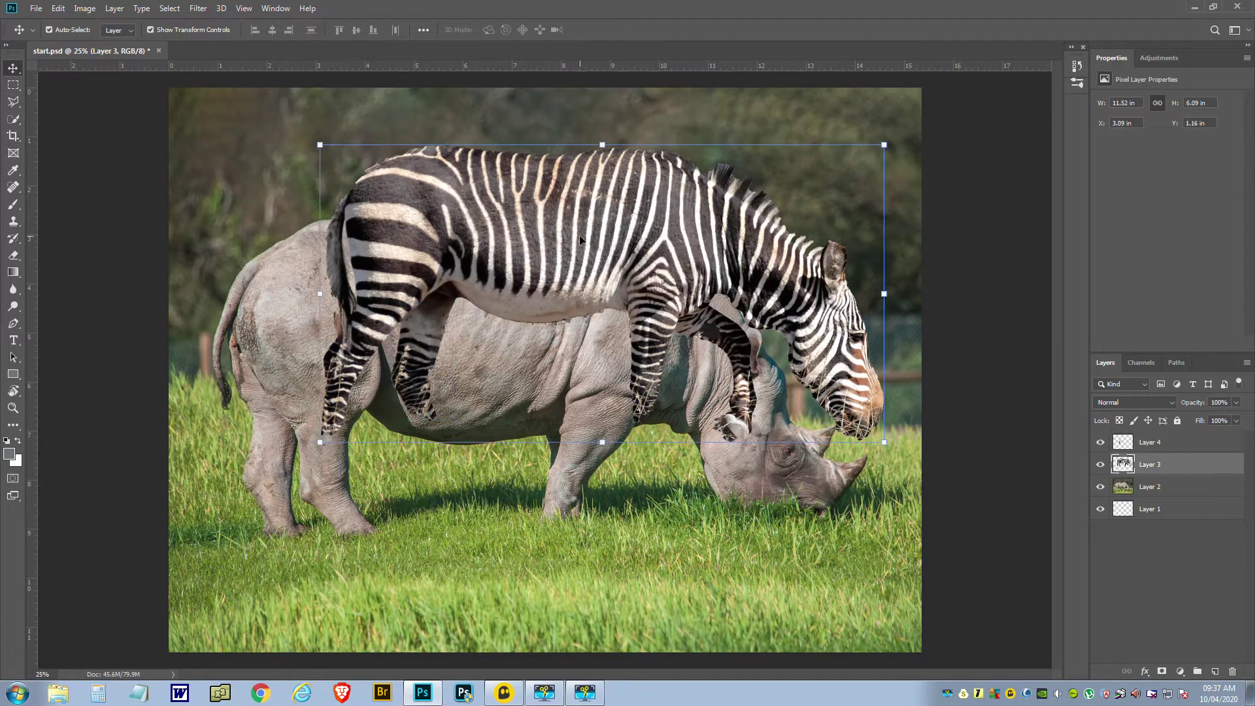
drag(586, 209, 493, 276)
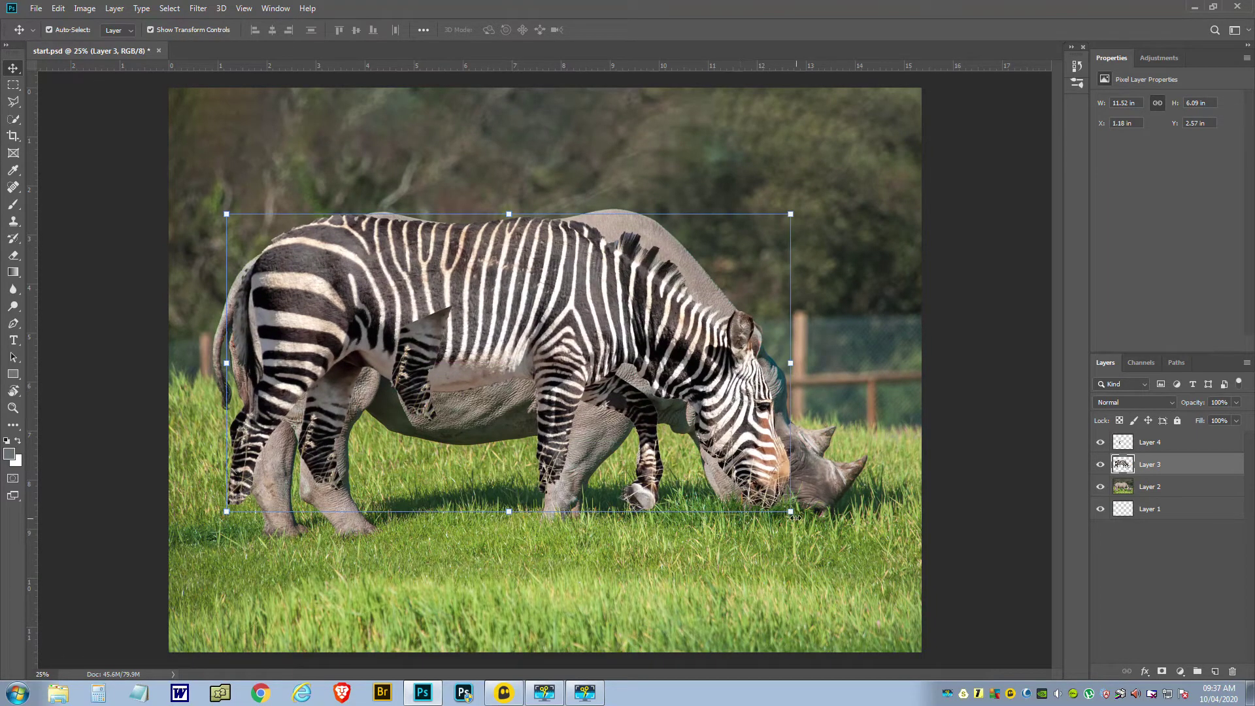
drag(790, 511, 868, 558)
drag(538, 313, 526, 309)
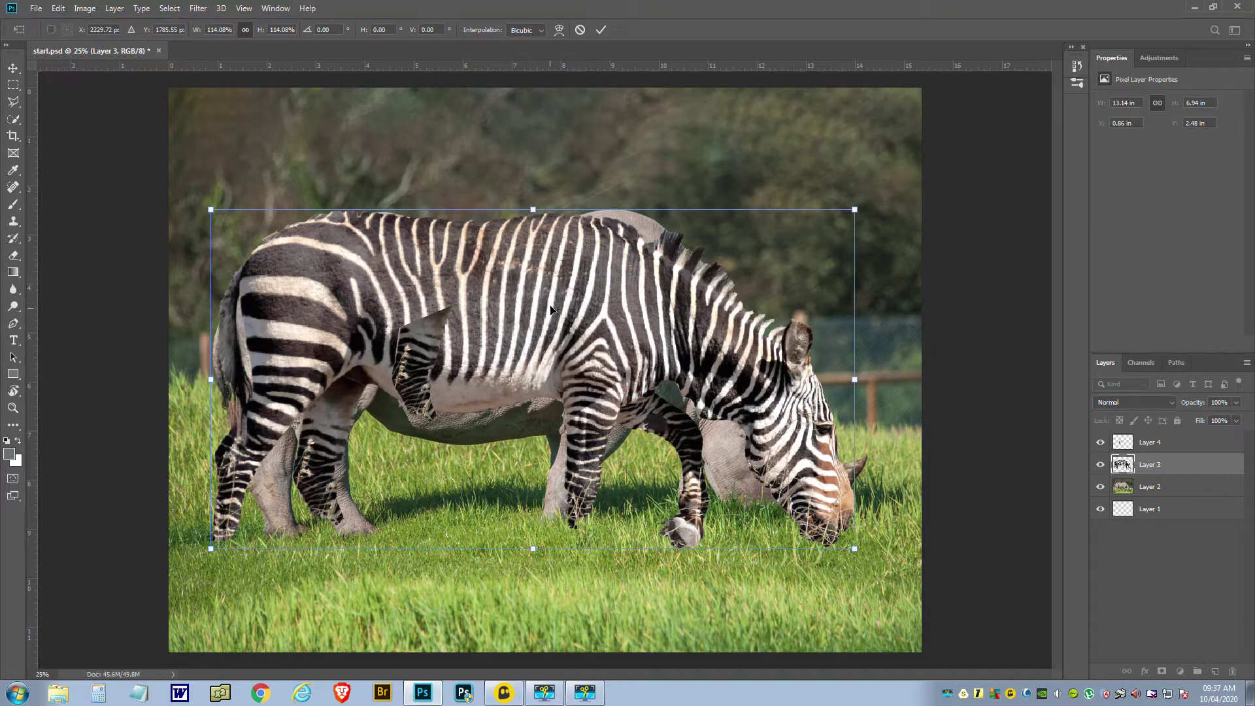
drag(550, 310, 551, 311)
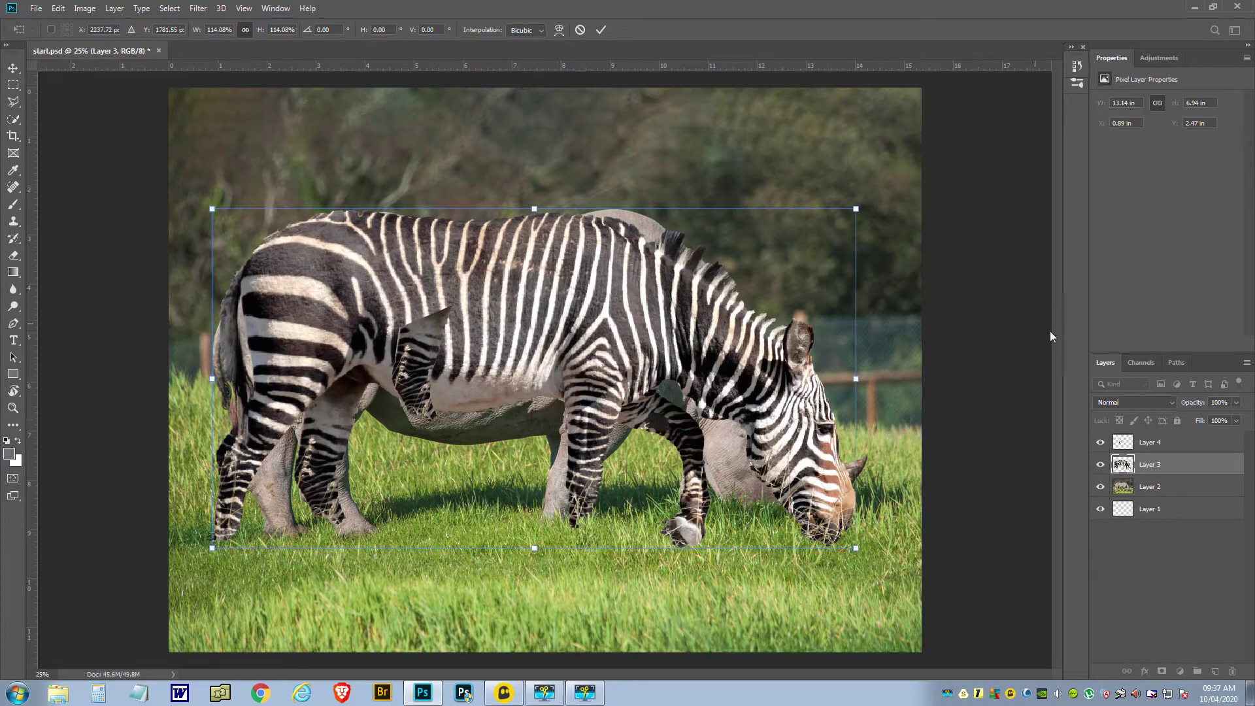
Step: Lower Layer 3's opacity to 53% and hide Layer 4's stripe patch
click(1236, 403)
drag(1234, 416, 1209, 417)
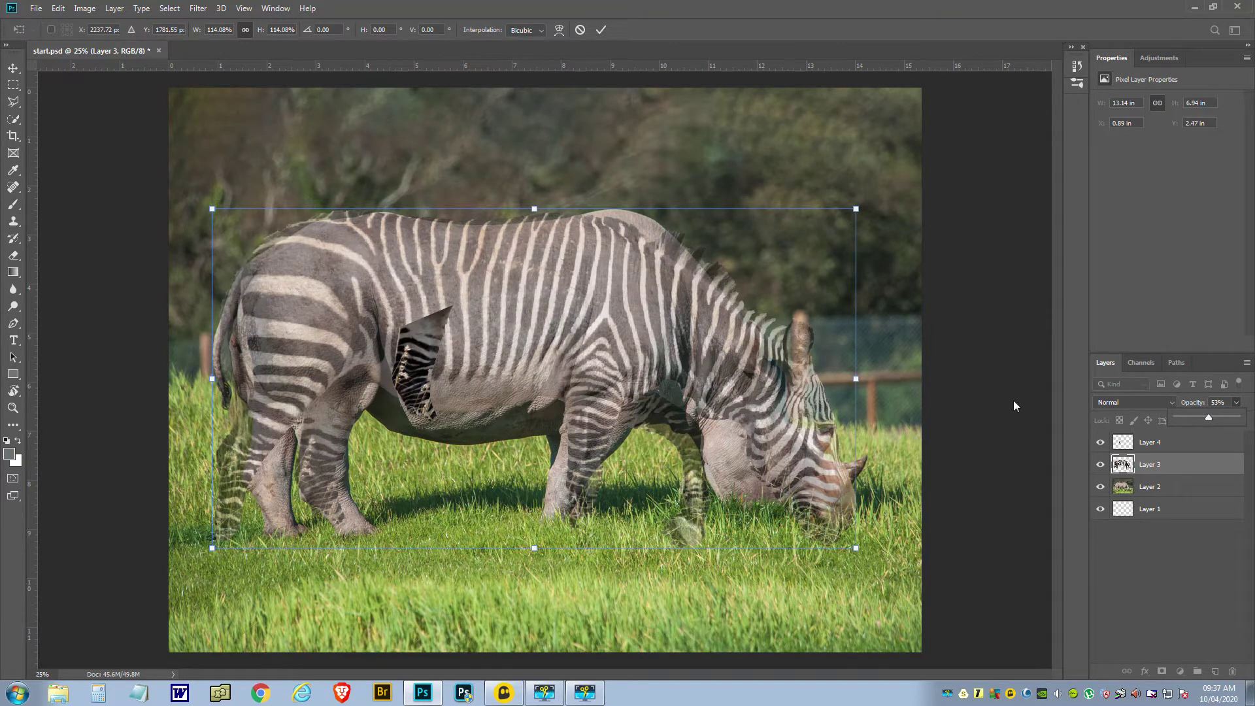
click(1099, 445)
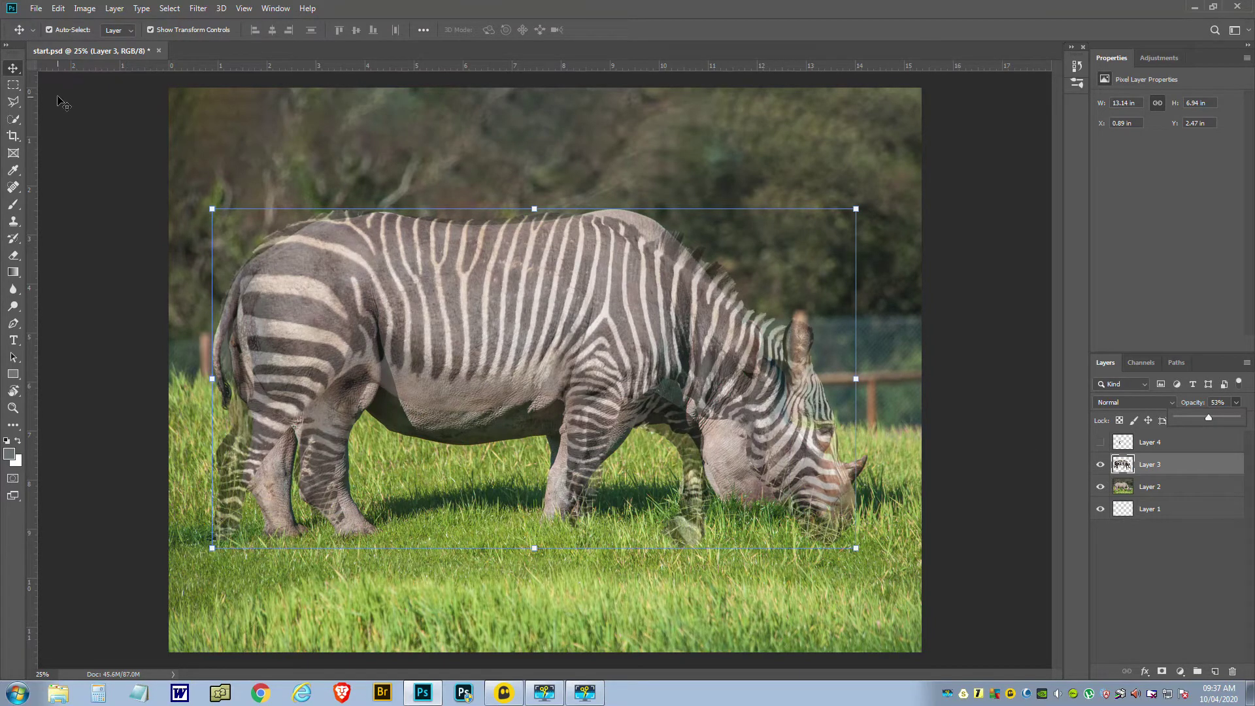
Step: Start Puppet Warp on Layer 3 and pin the stripes from rump along the back to shoulder
click(59, 8)
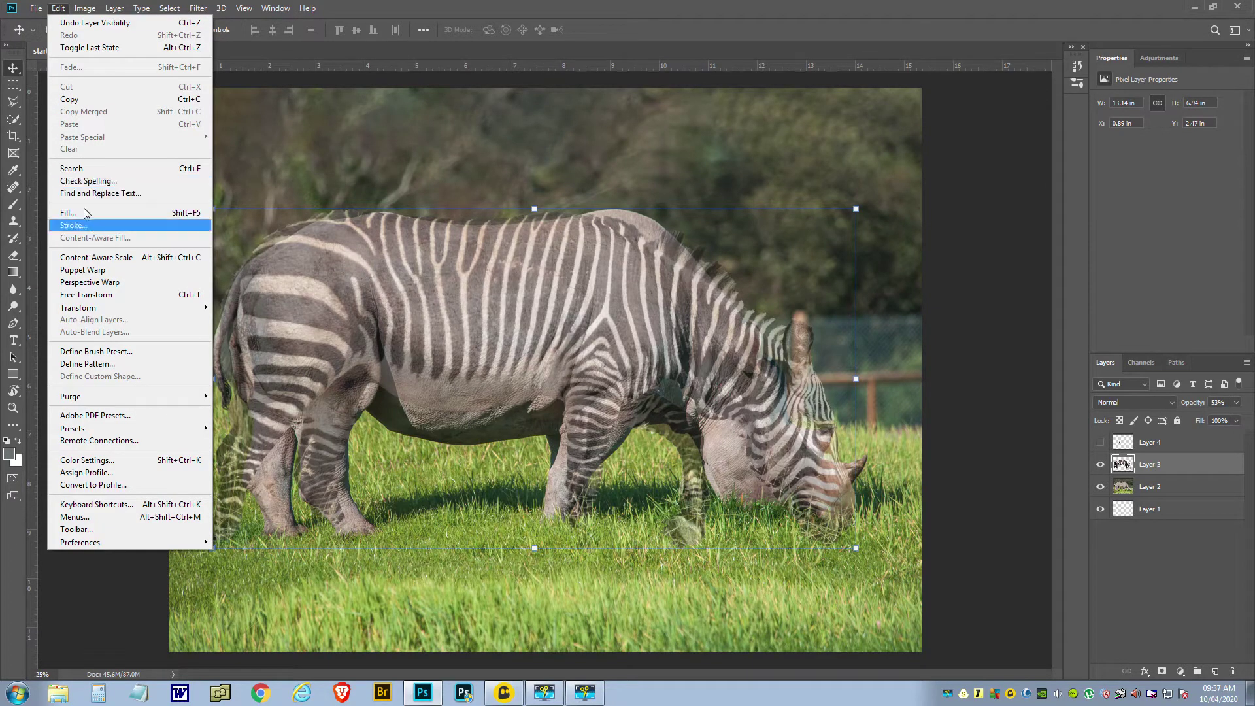
click(81, 270)
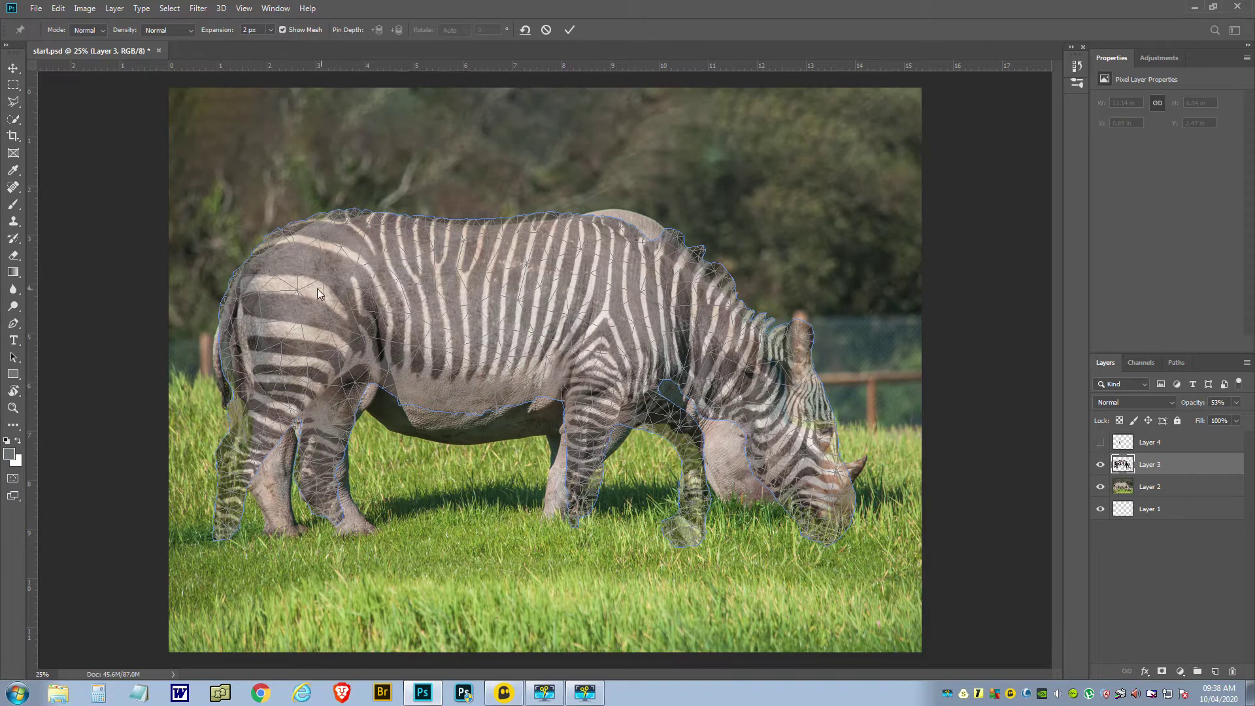
click(246, 275)
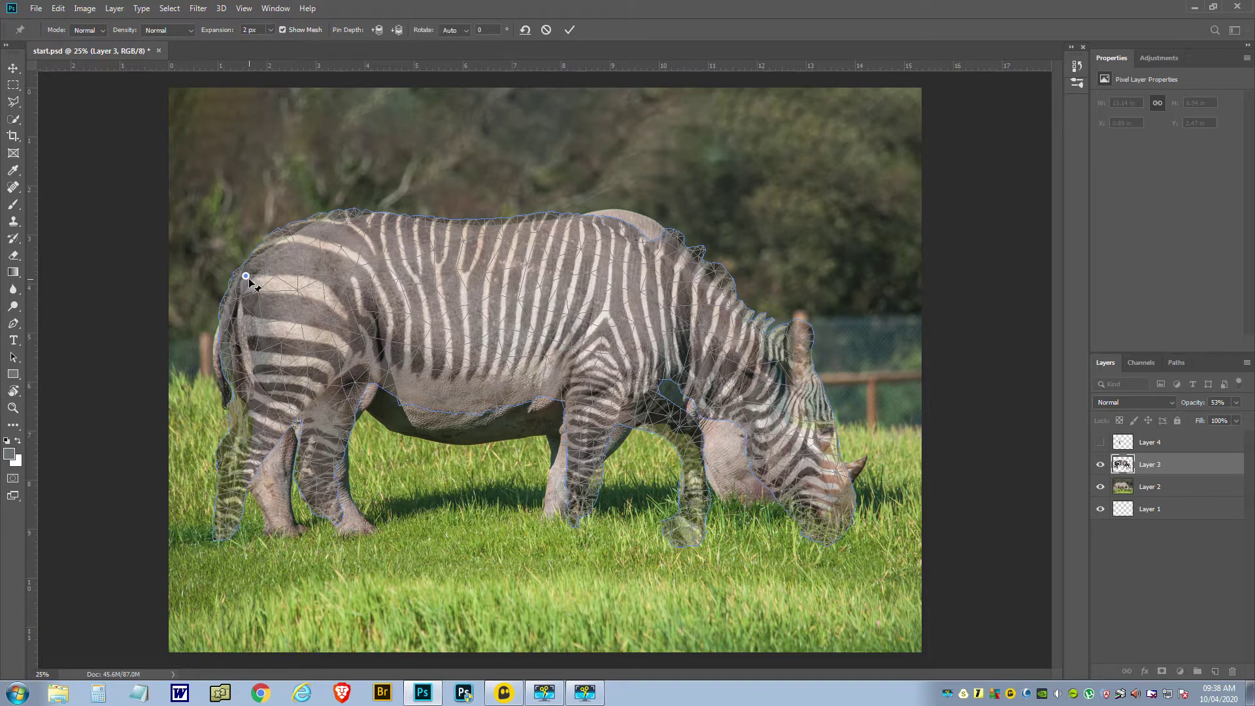
click(280, 245)
click(347, 224)
click(408, 228)
click(453, 235)
click(516, 236)
click(554, 230)
Step: Lift the shoulder and neck slightly and bend the striped head down toward the grass
drag(612, 232, 620, 222)
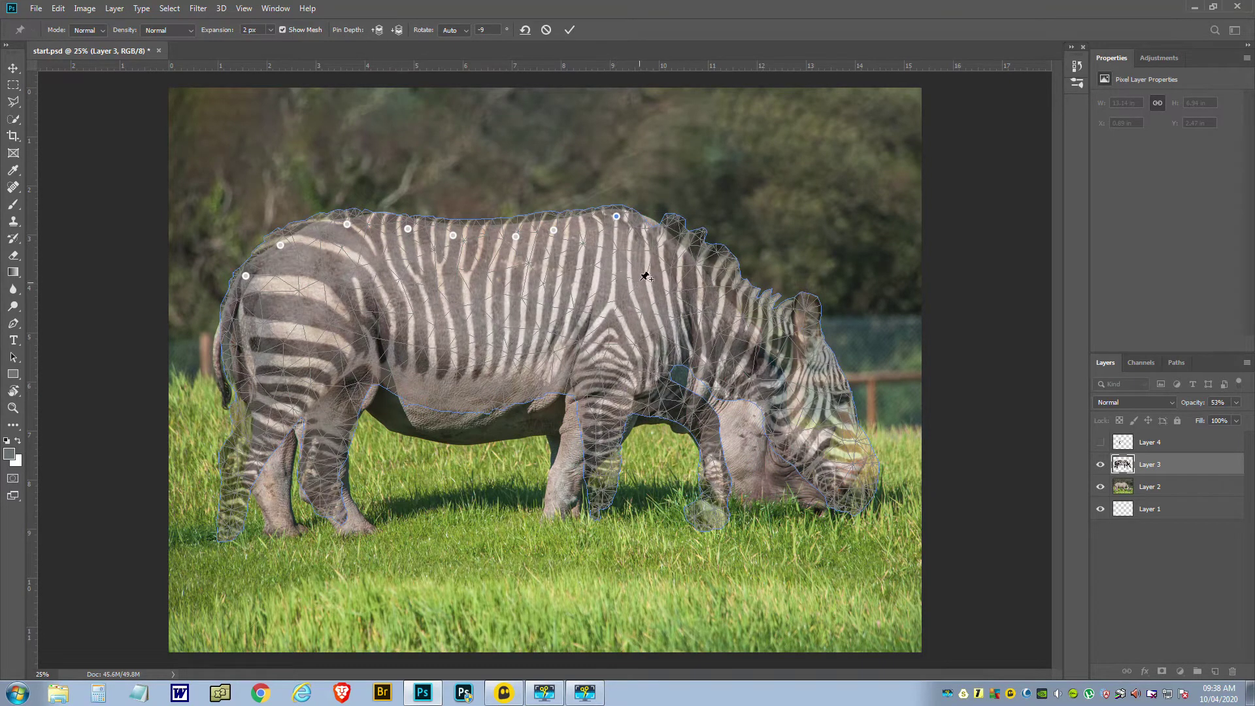
click(641, 234)
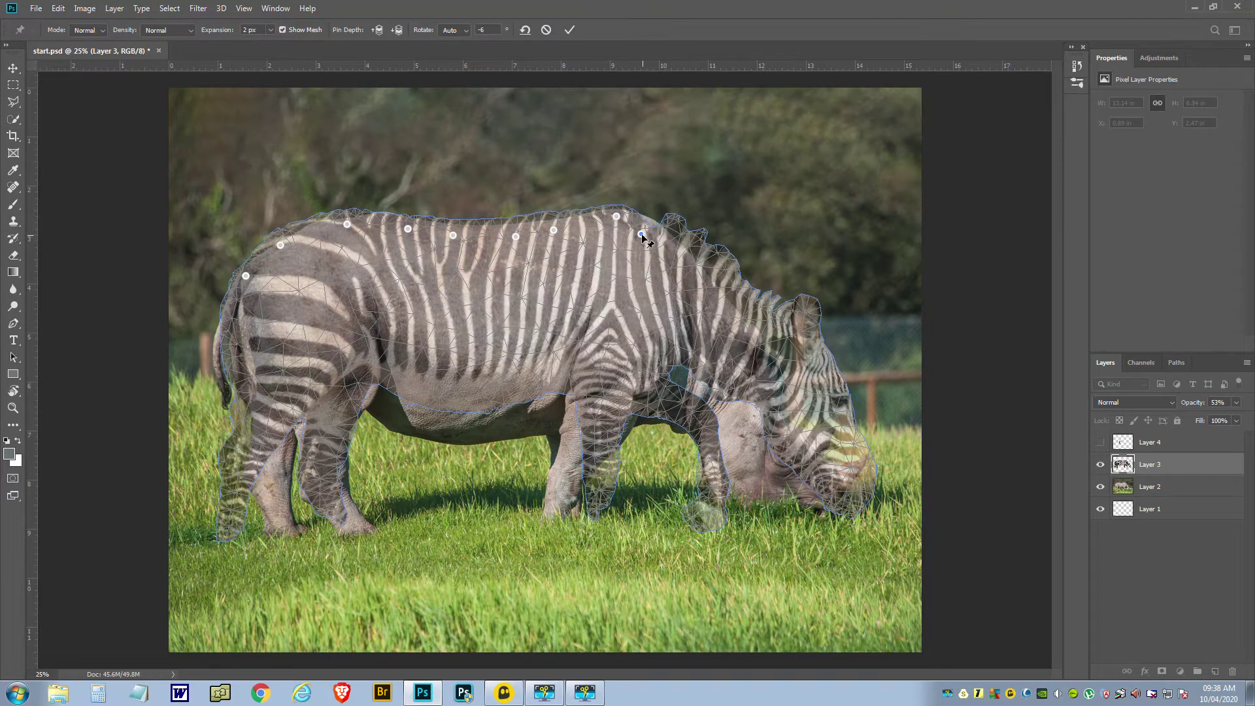
drag(642, 237, 646, 235)
click(868, 466)
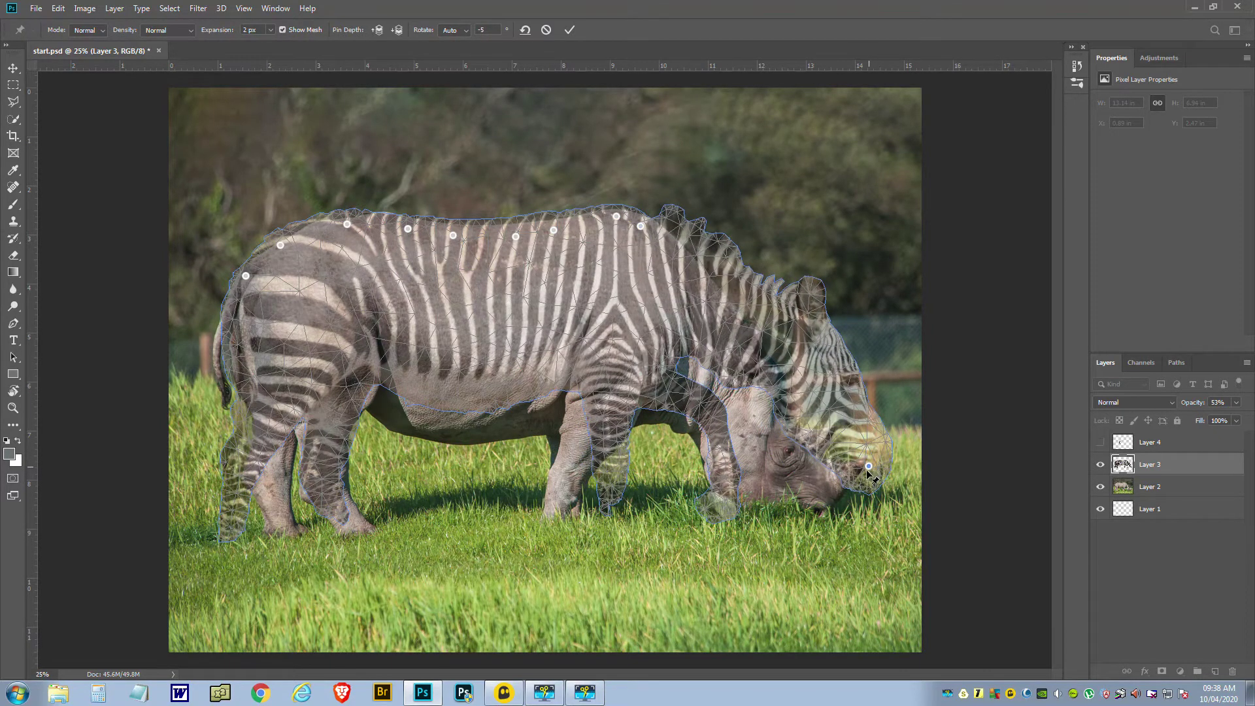
drag(869, 470, 741, 526)
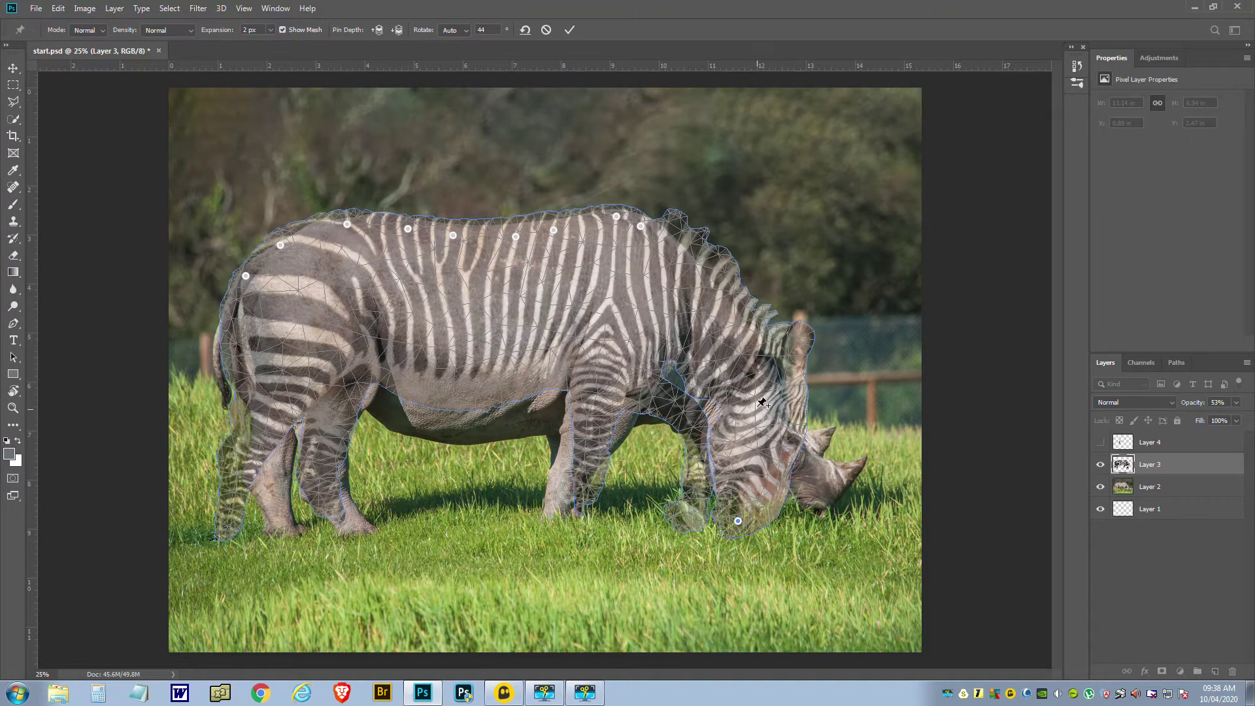
Step: Pin the striped neck and head, shifting the muzzle right and the head down-left
click(753, 400)
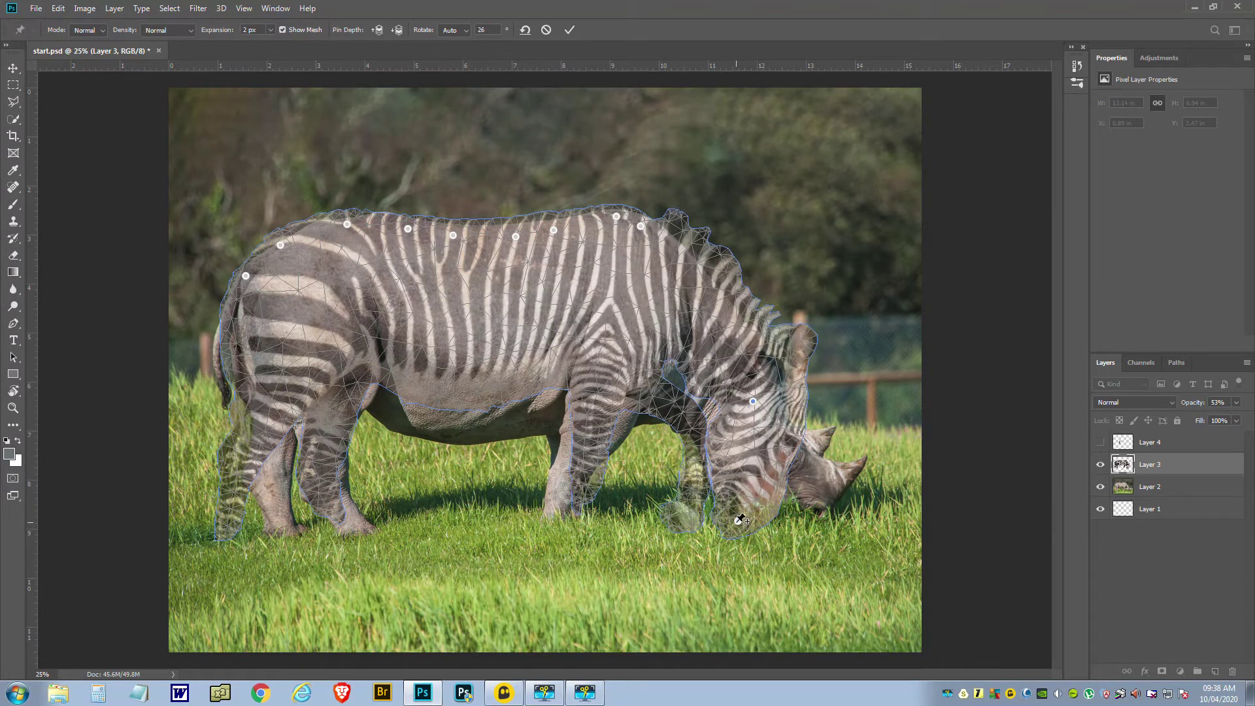
drag(739, 523, 816, 513)
click(747, 456)
drag(744, 459, 719, 477)
click(723, 421)
drag(726, 424, 690, 416)
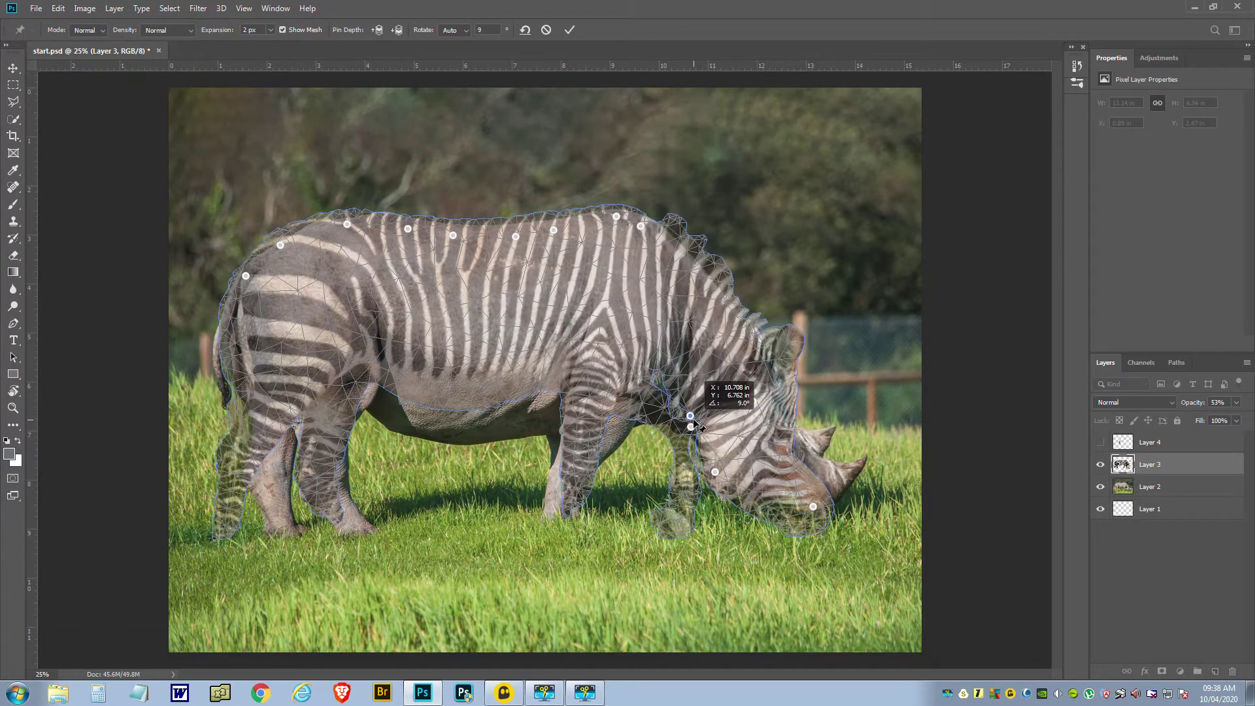
Step: Pull the striped chest down over the leg and rotate the head to match, pinning near the horn
click(650, 360)
drag(649, 359, 653, 396)
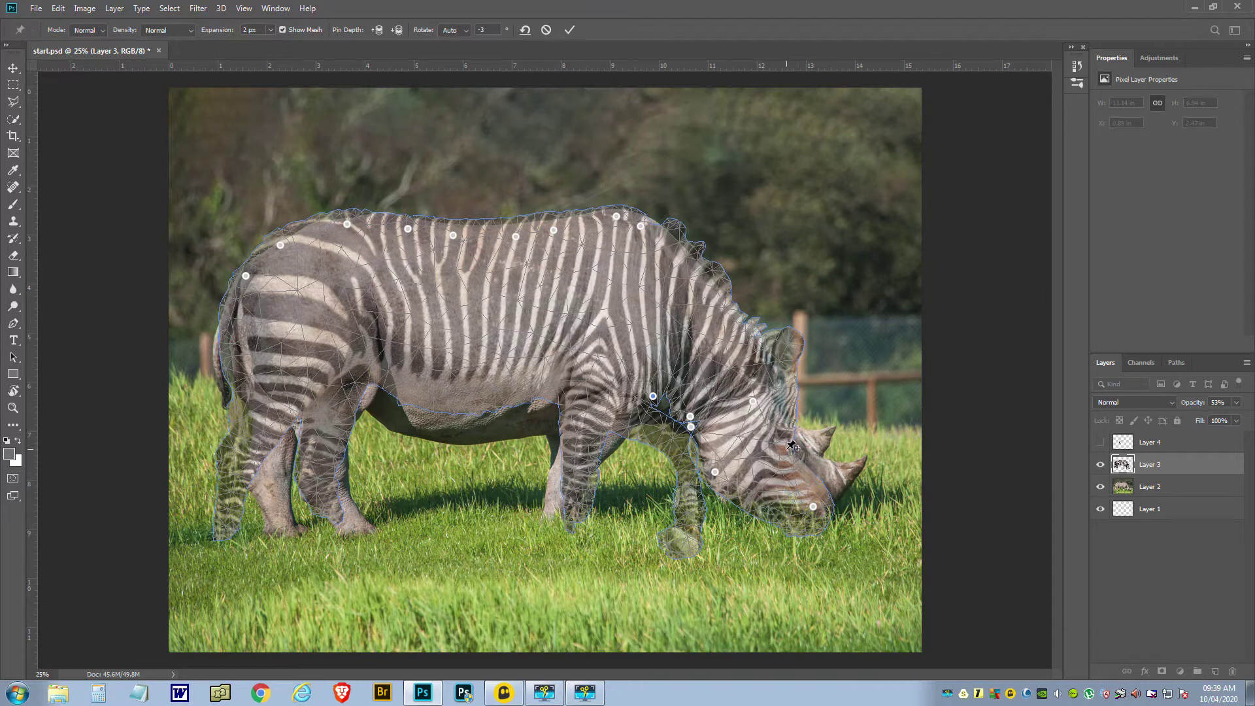
click(782, 446)
drag(784, 447, 836, 478)
click(809, 478)
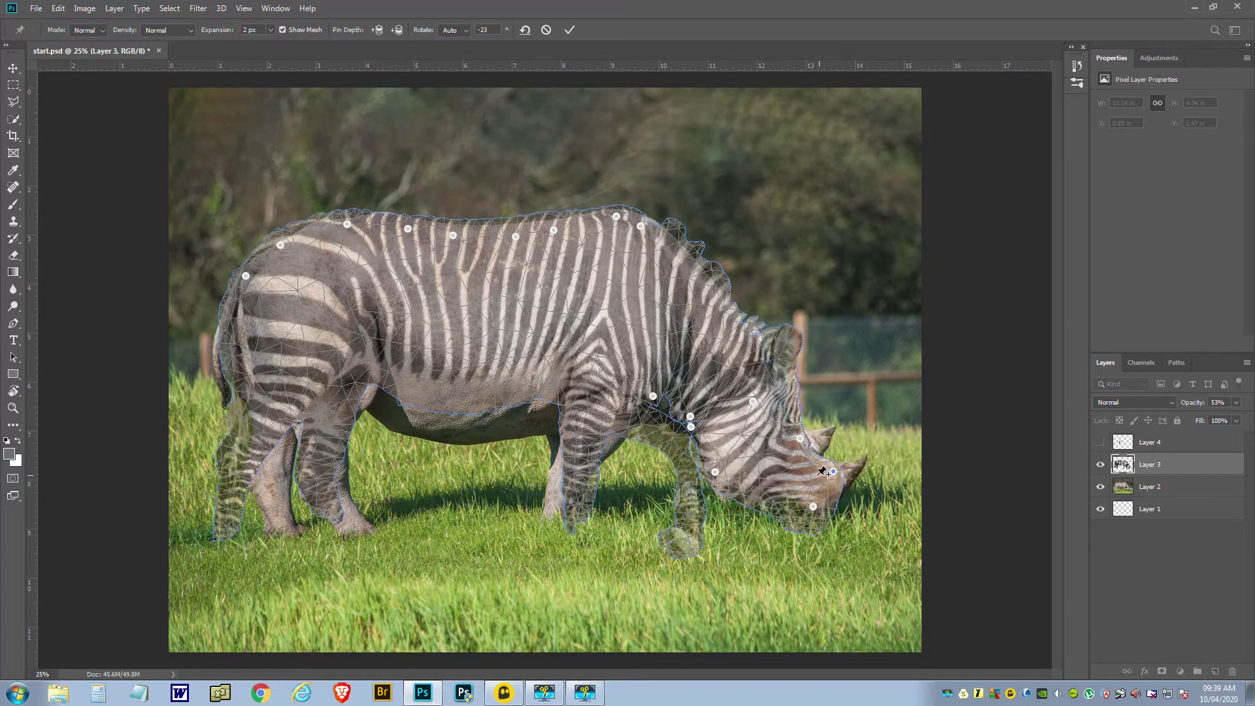
Step: Pin and bend the striped front leg and foot to fit the rhino's front leg
click(575, 507)
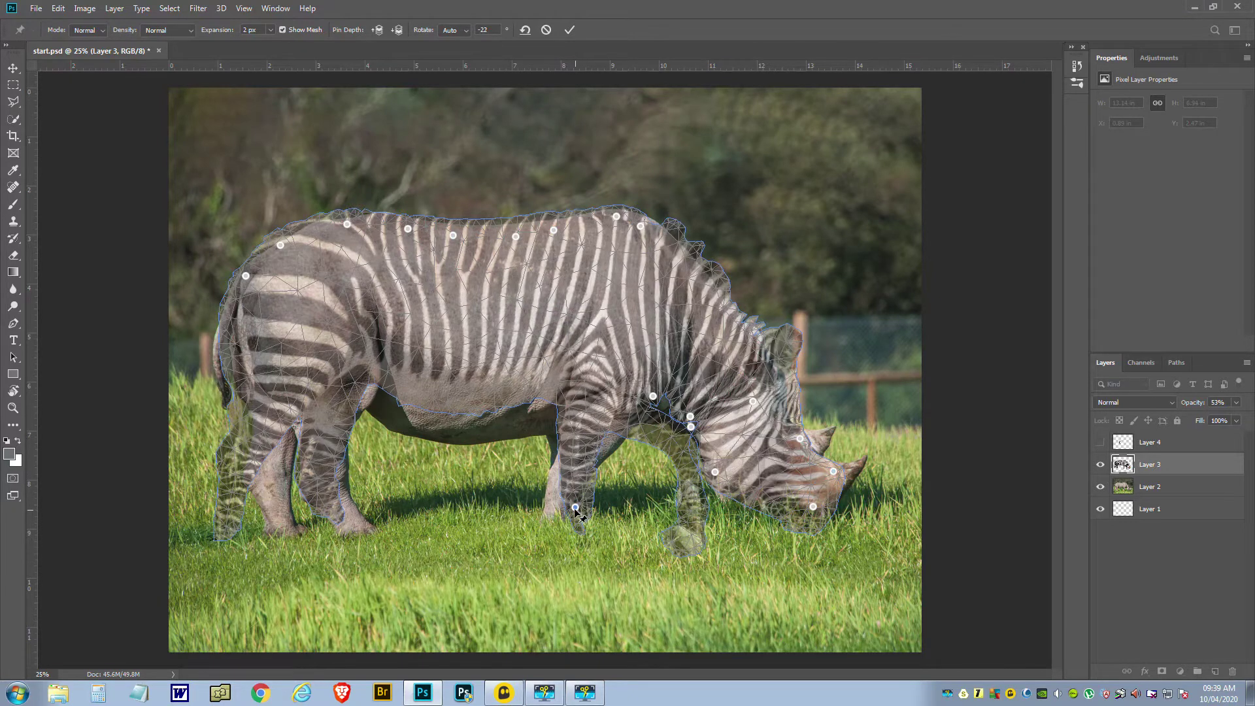
drag(575, 507, 553, 507)
click(586, 427)
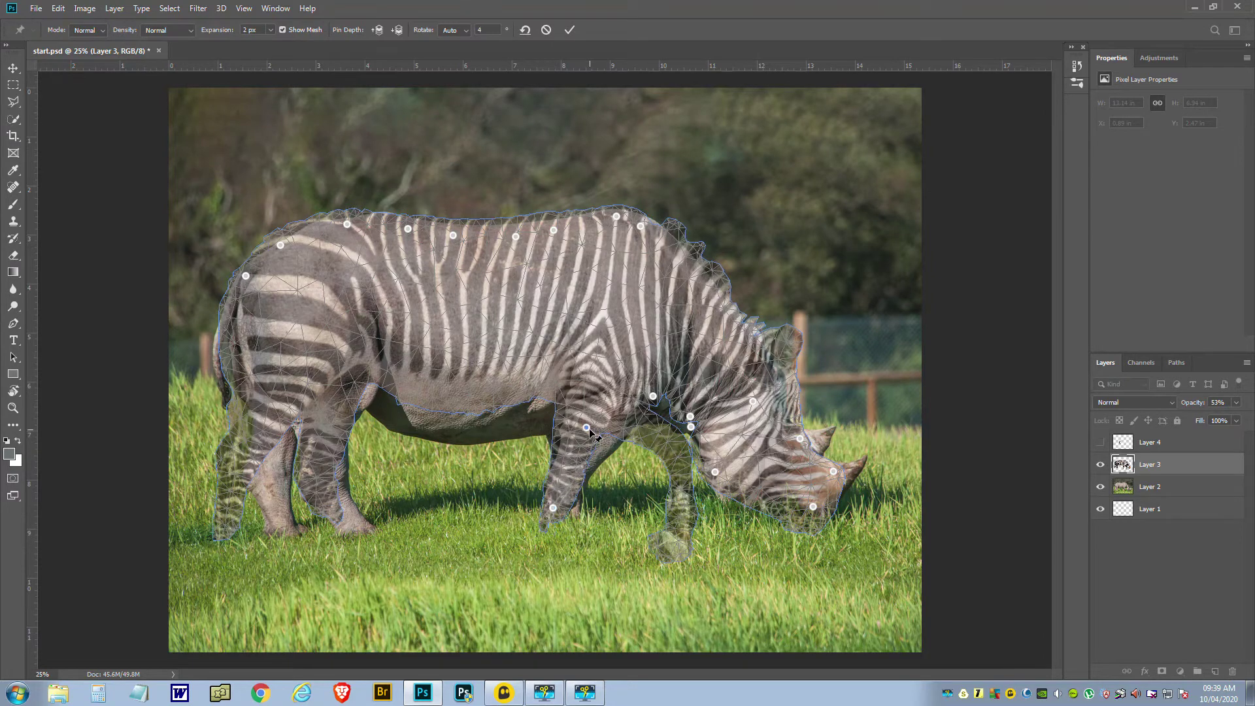
drag(588, 427, 615, 440)
click(574, 454)
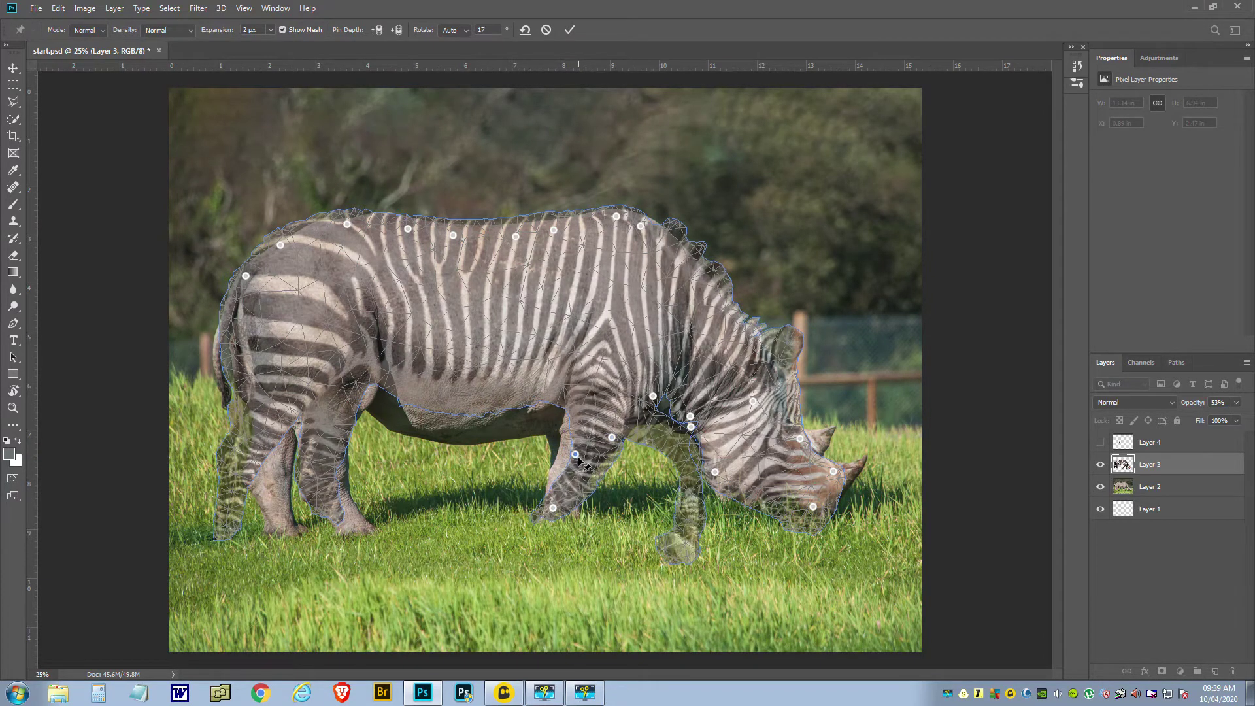
click(552, 449)
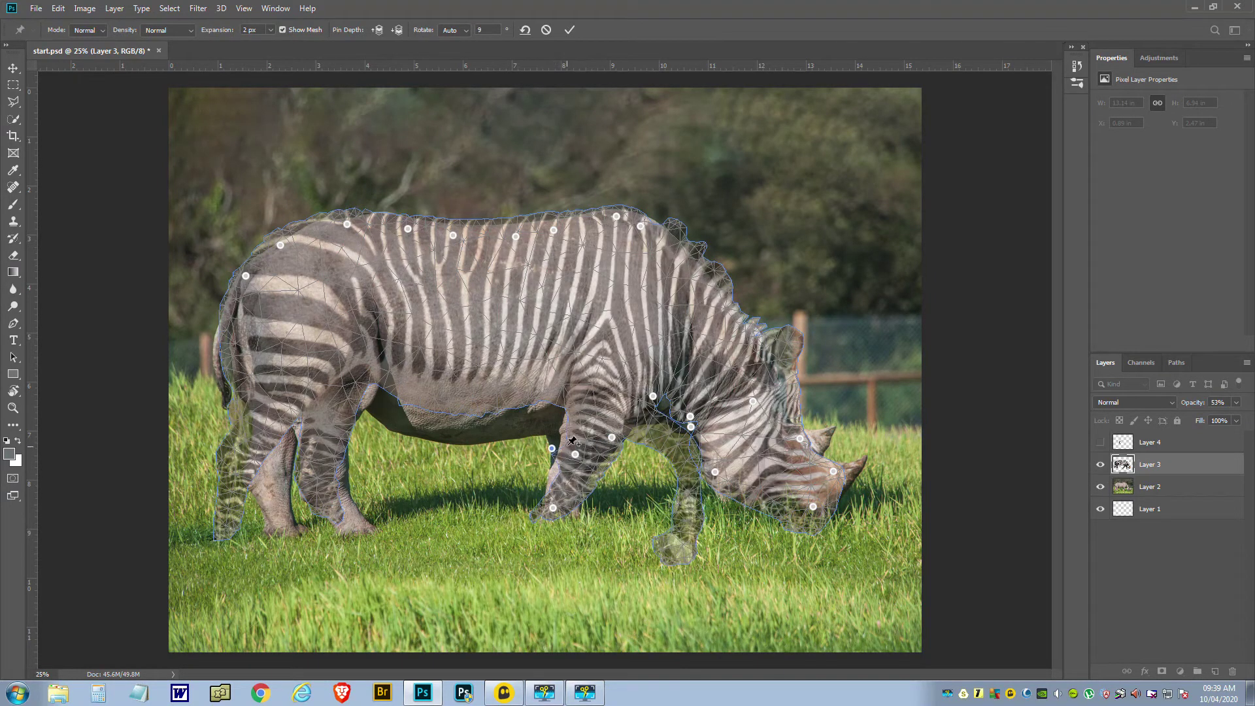
click(559, 427)
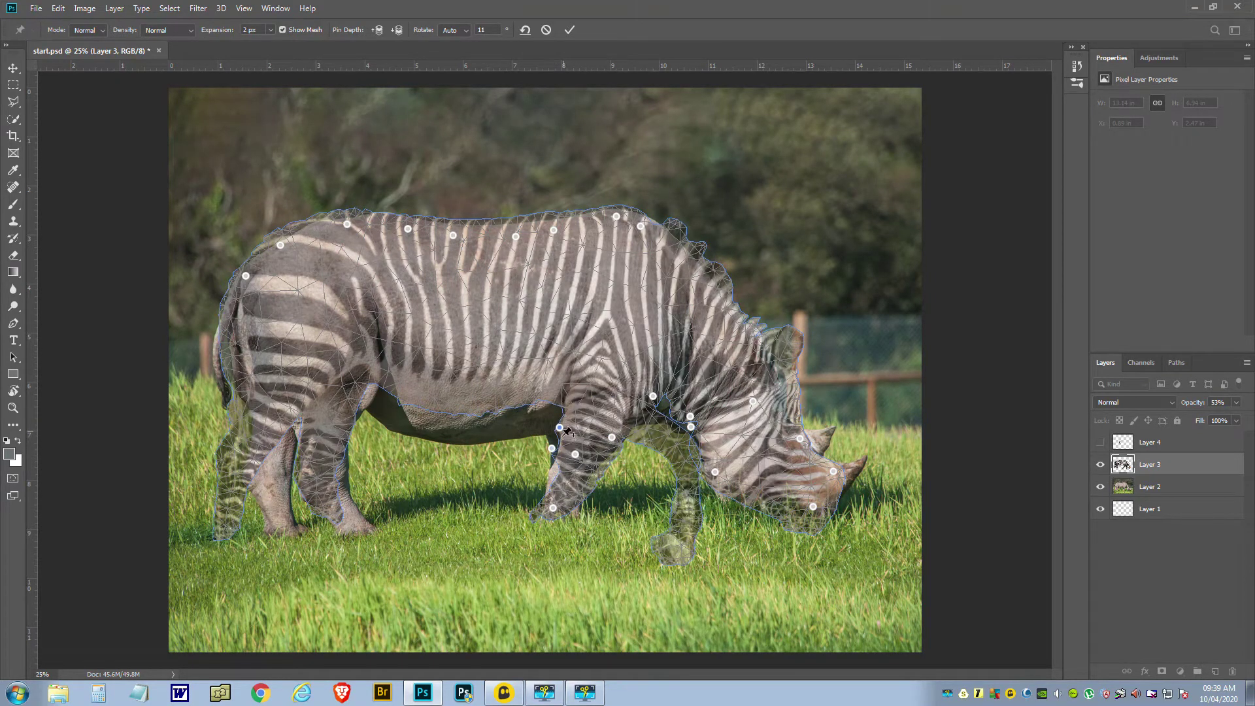
click(557, 475)
drag(557, 475, 544, 470)
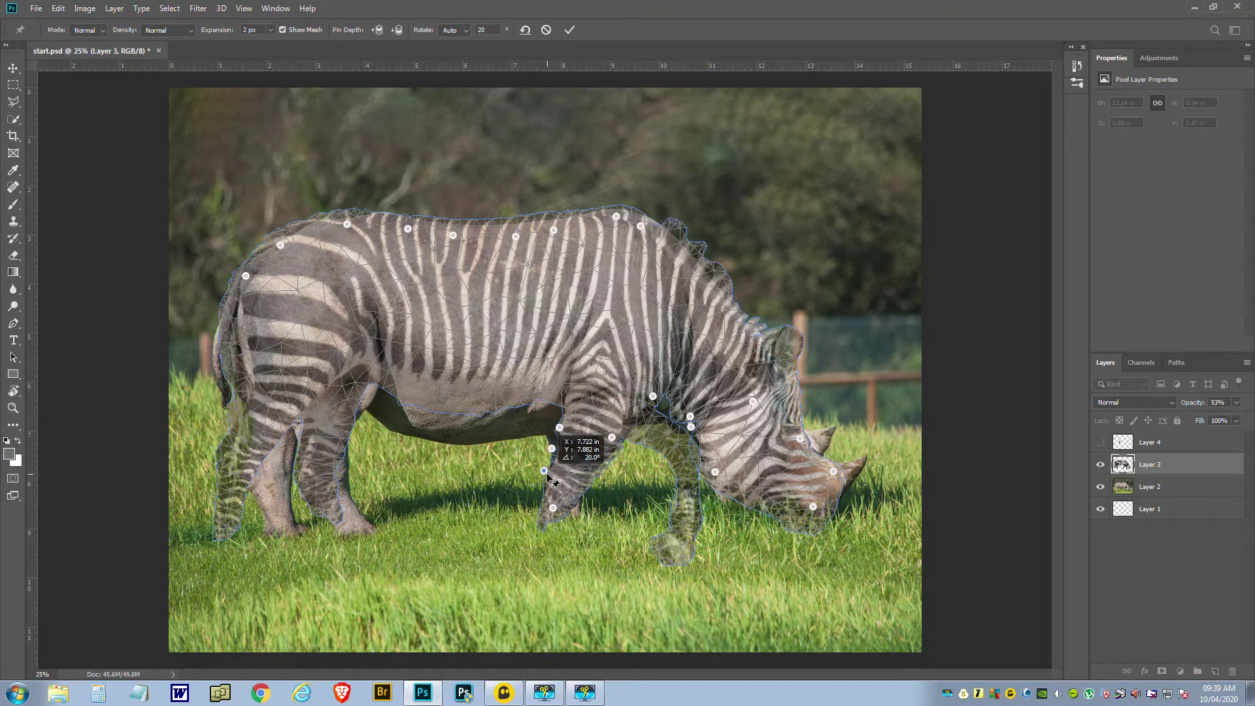
Step: Pin the striped belly front to rear and pull it down along the rhino's underside, dismissing pin-too-close warnings
click(531, 391)
click(531, 391)
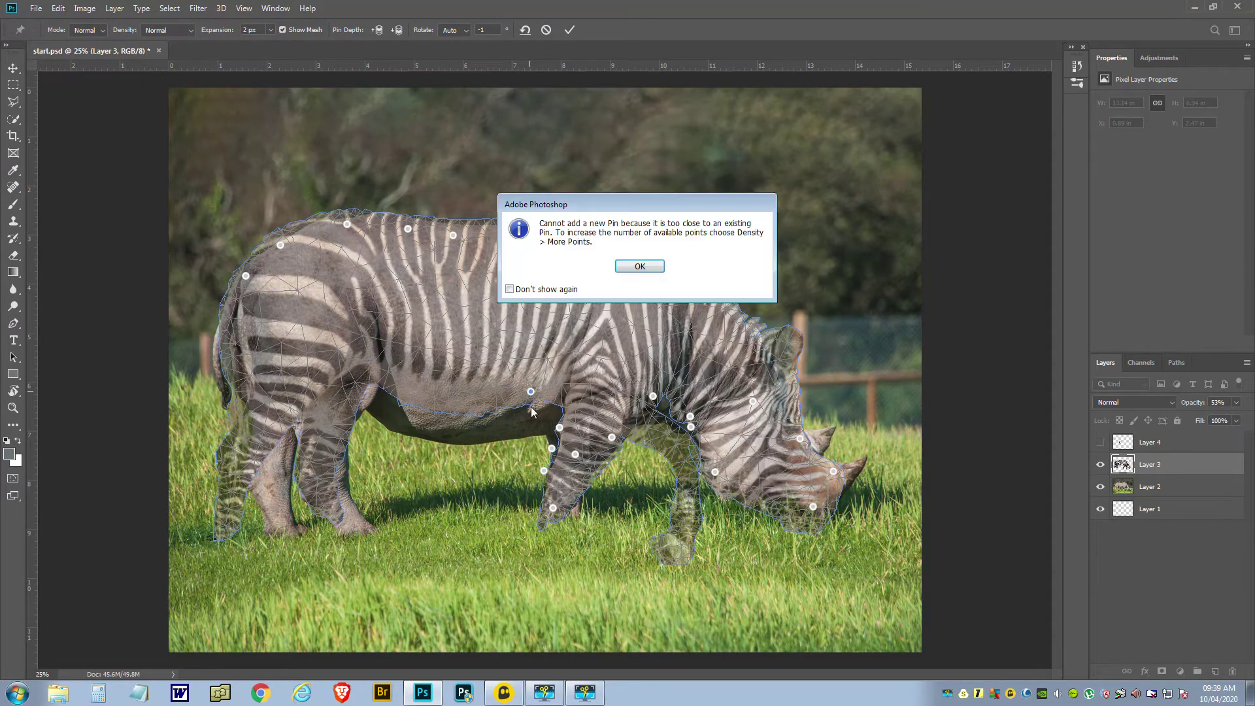
click(652, 266)
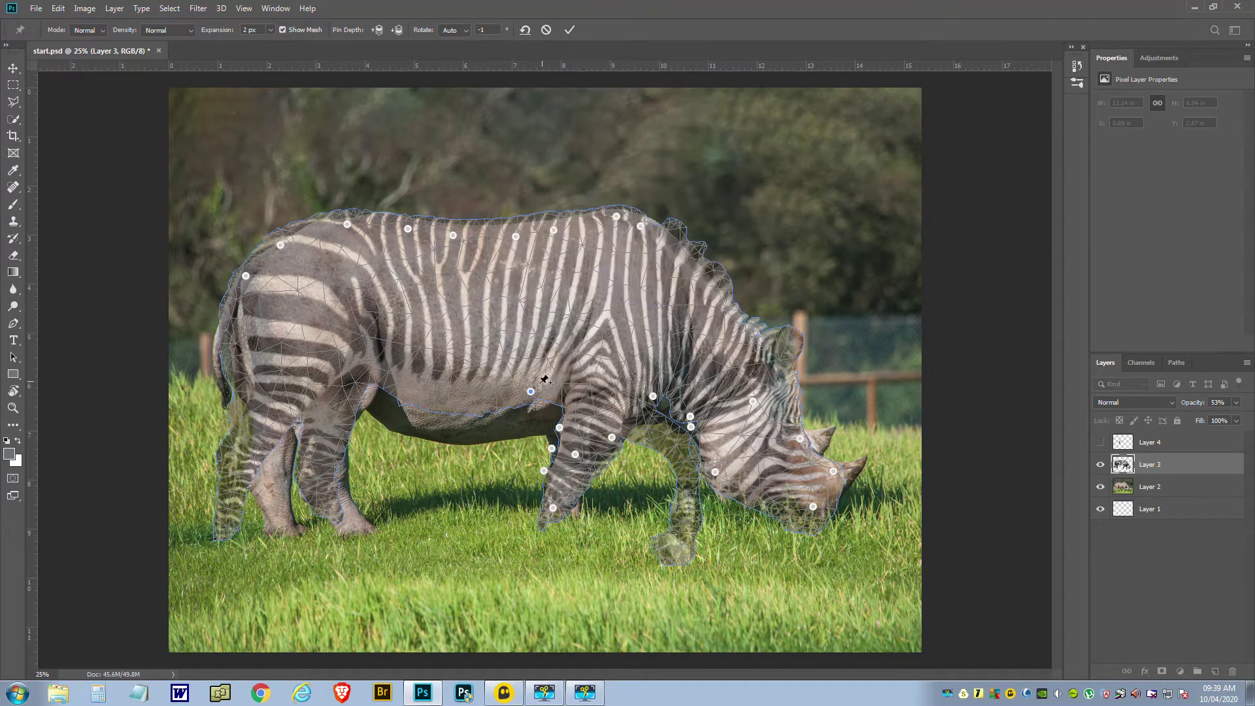
drag(531, 392, 551, 432)
click(546, 417)
click(466, 418)
click(467, 419)
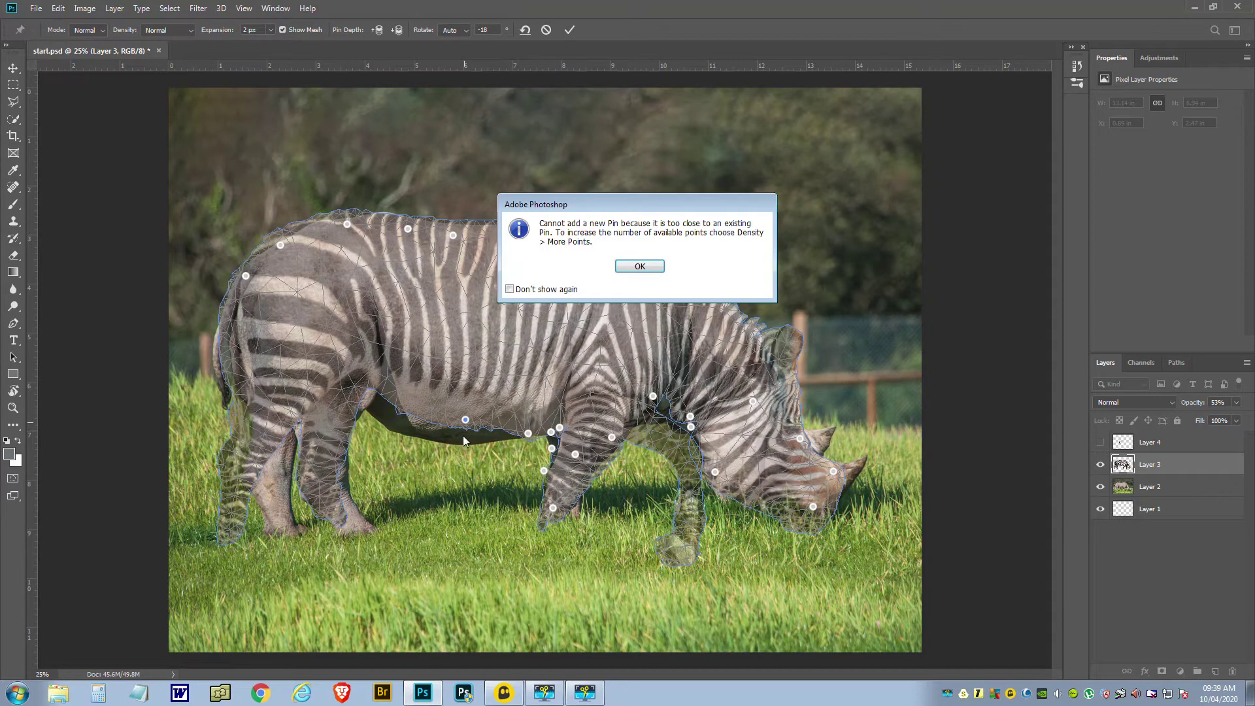
click(640, 267)
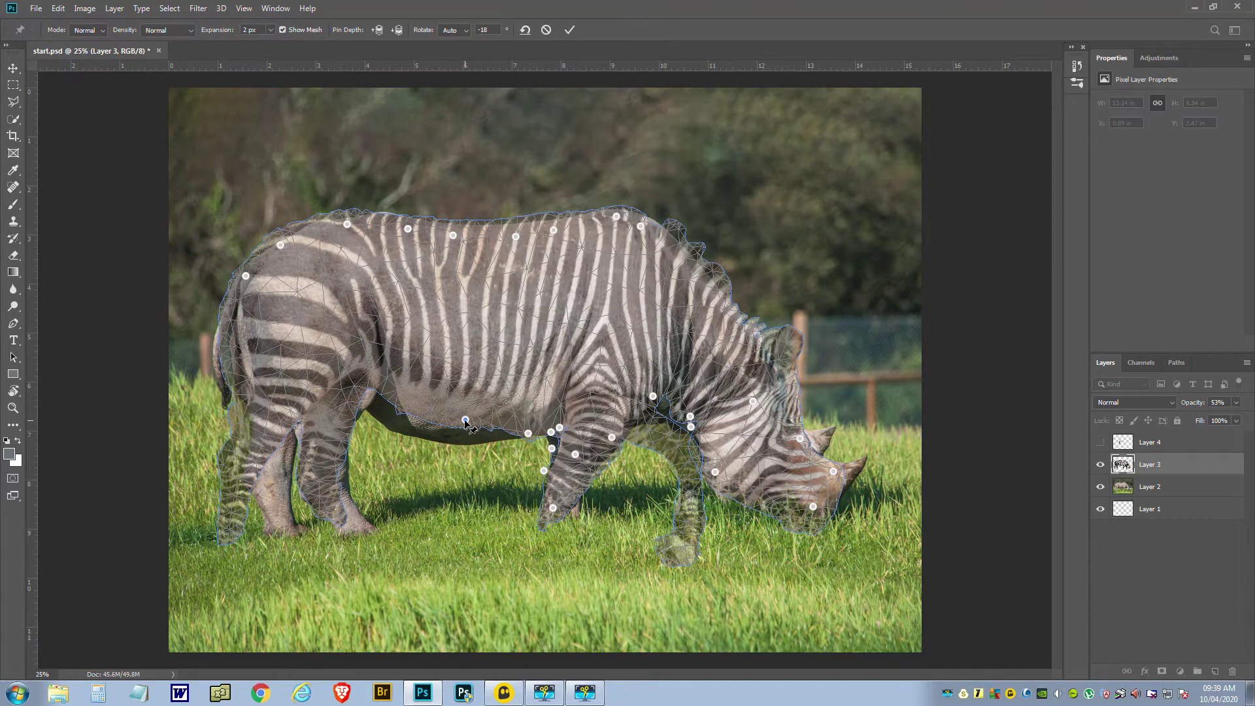
drag(466, 419, 460, 445)
click(396, 404)
drag(398, 407, 394, 433)
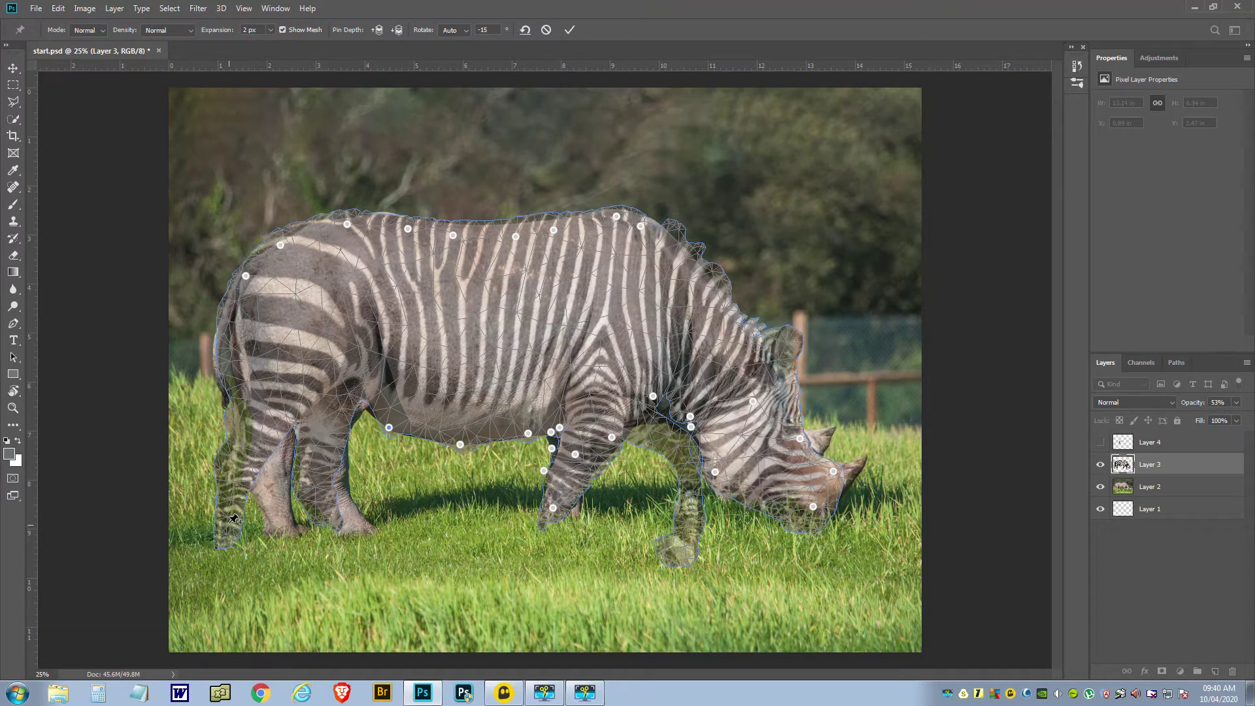
Step: Move the striped hind leg over the rhino's leg and pull its upper part right
drag(243, 472, 238, 472)
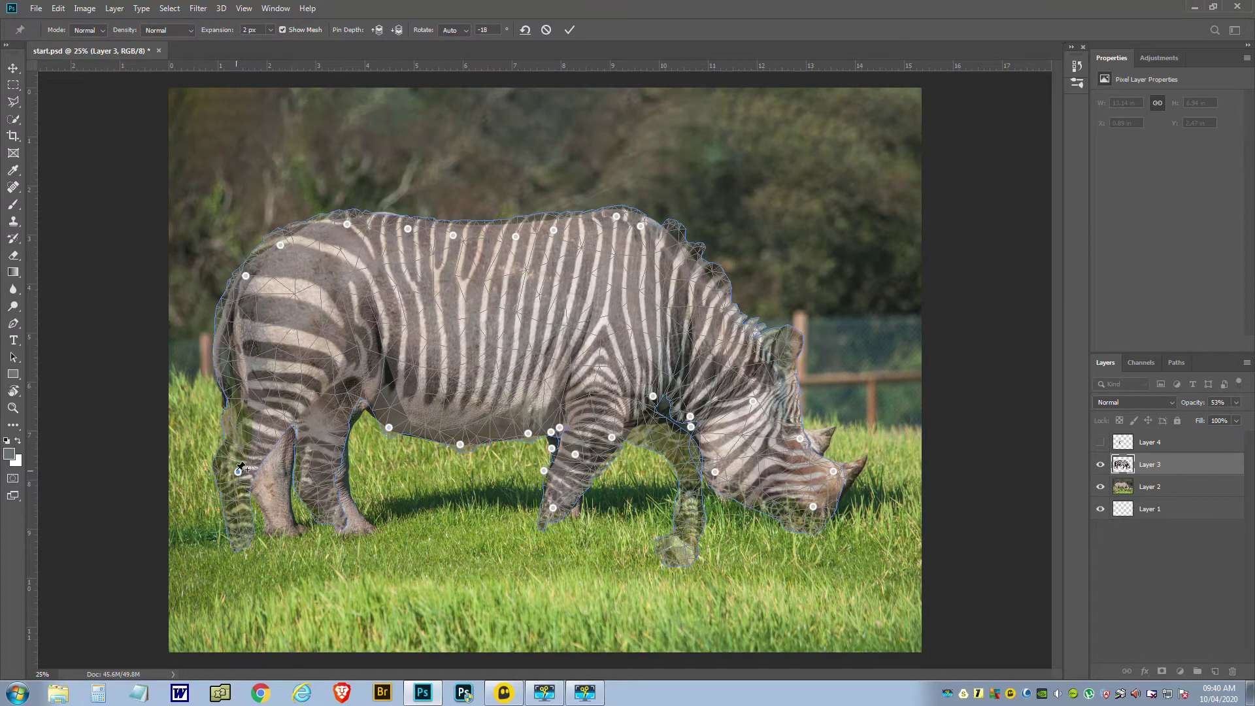
click(247, 477)
click(639, 266)
drag(240, 473, 333, 491)
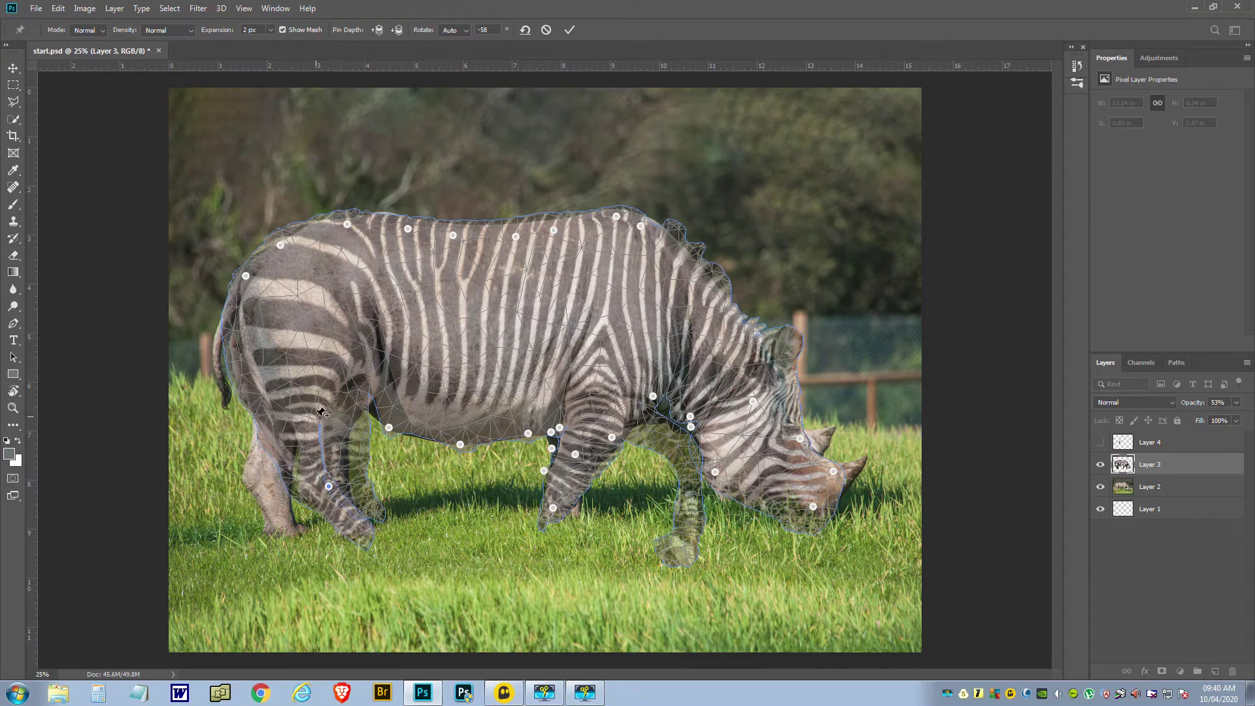
click(311, 413)
drag(312, 413, 347, 424)
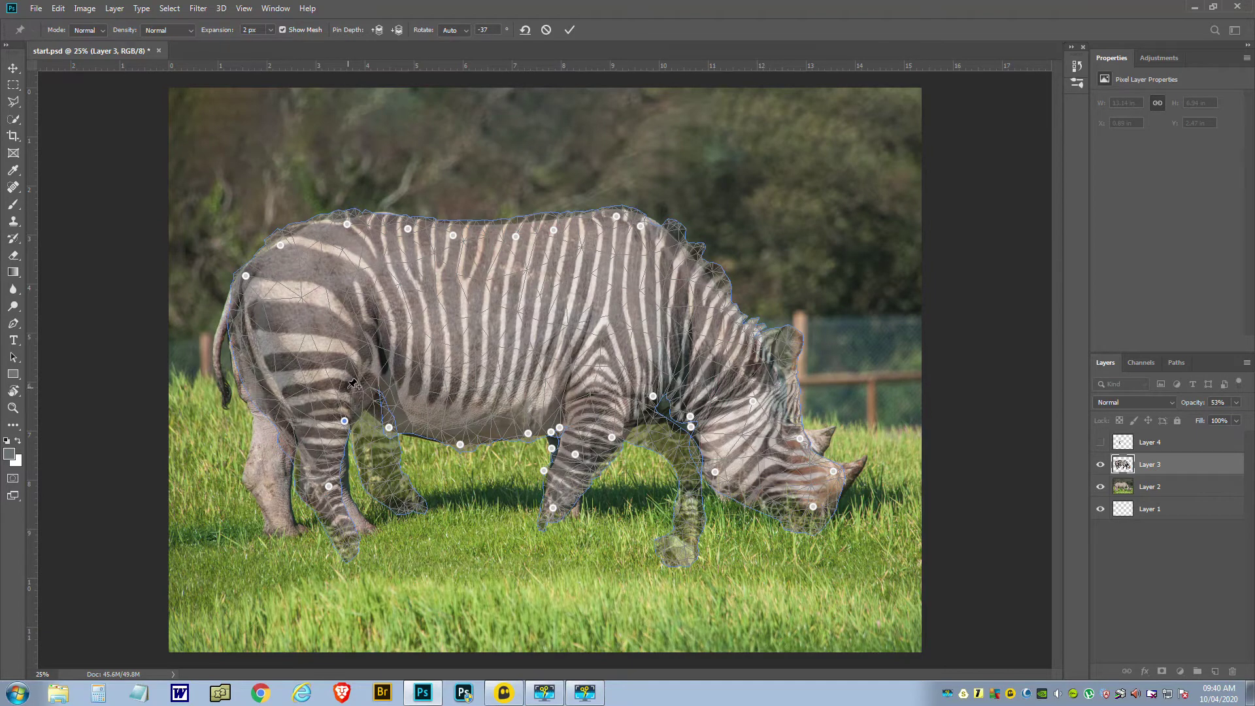
Step: Pull the striped hindquarters down-right, bend and pin the lower hind leg, then commit the warp
click(344, 384)
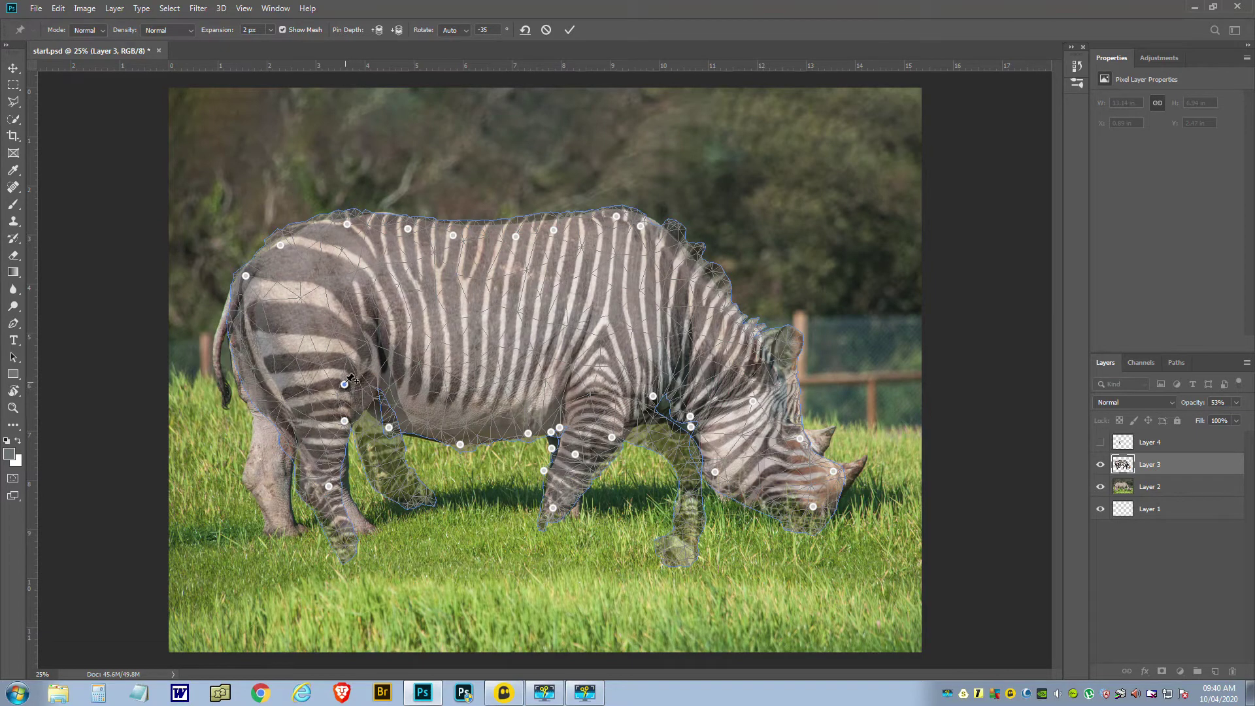
click(349, 388)
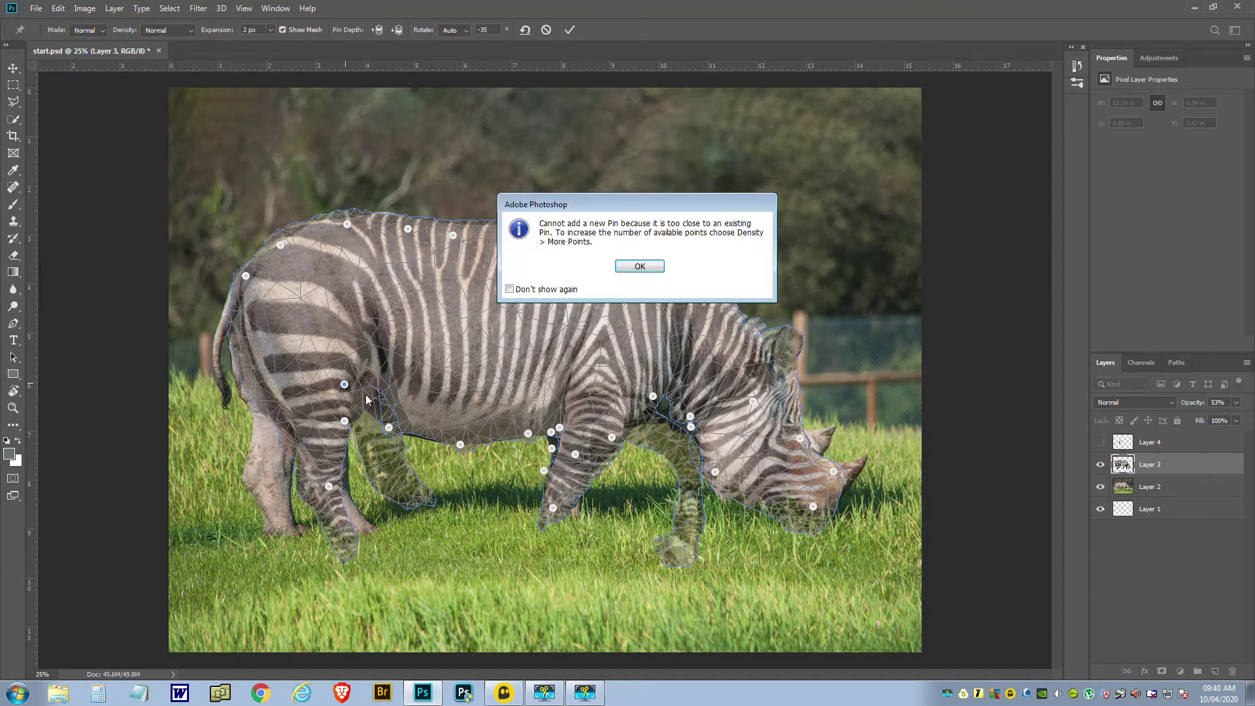
click(639, 266)
drag(344, 383, 371, 402)
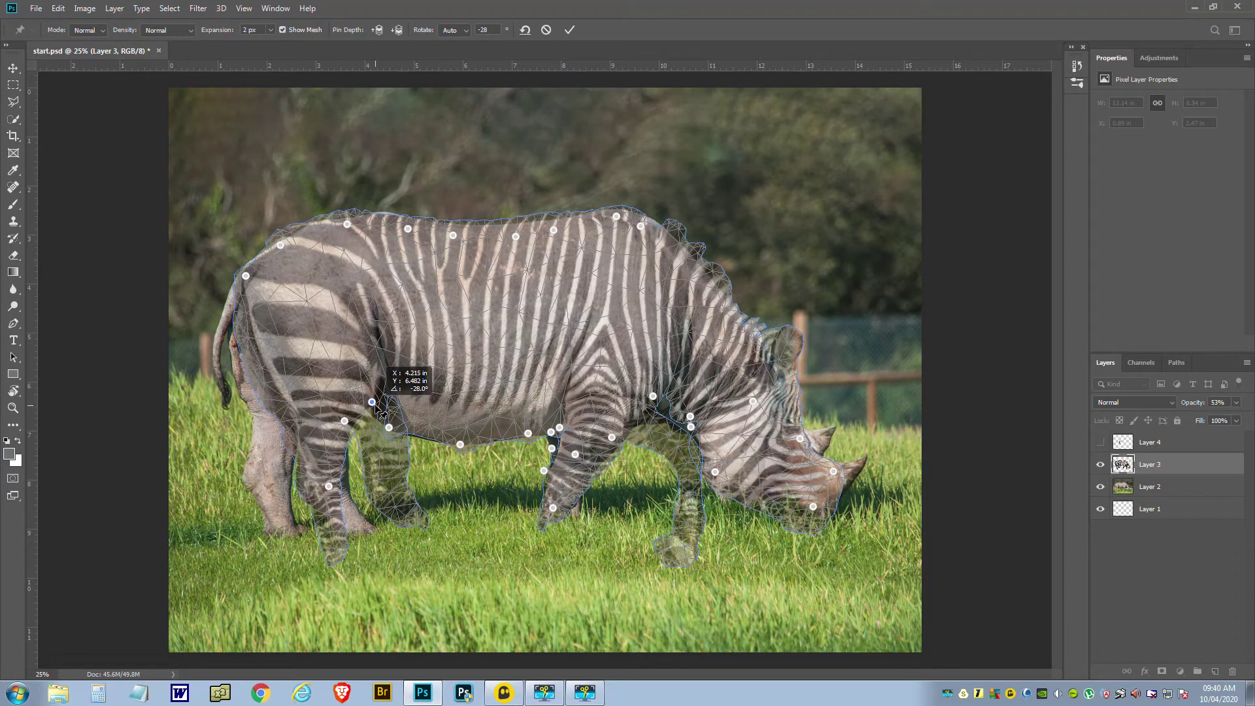
click(332, 540)
drag(332, 540, 369, 532)
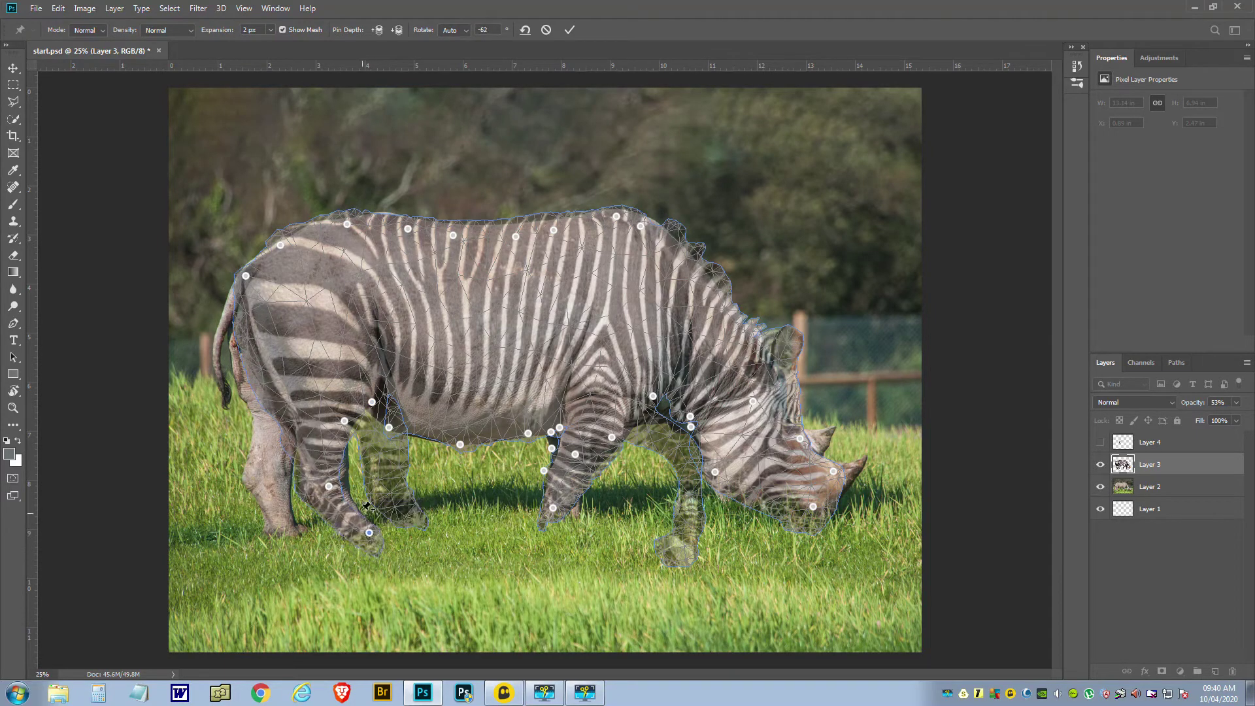
drag(331, 490, 296, 484)
click(331, 501)
click(306, 483)
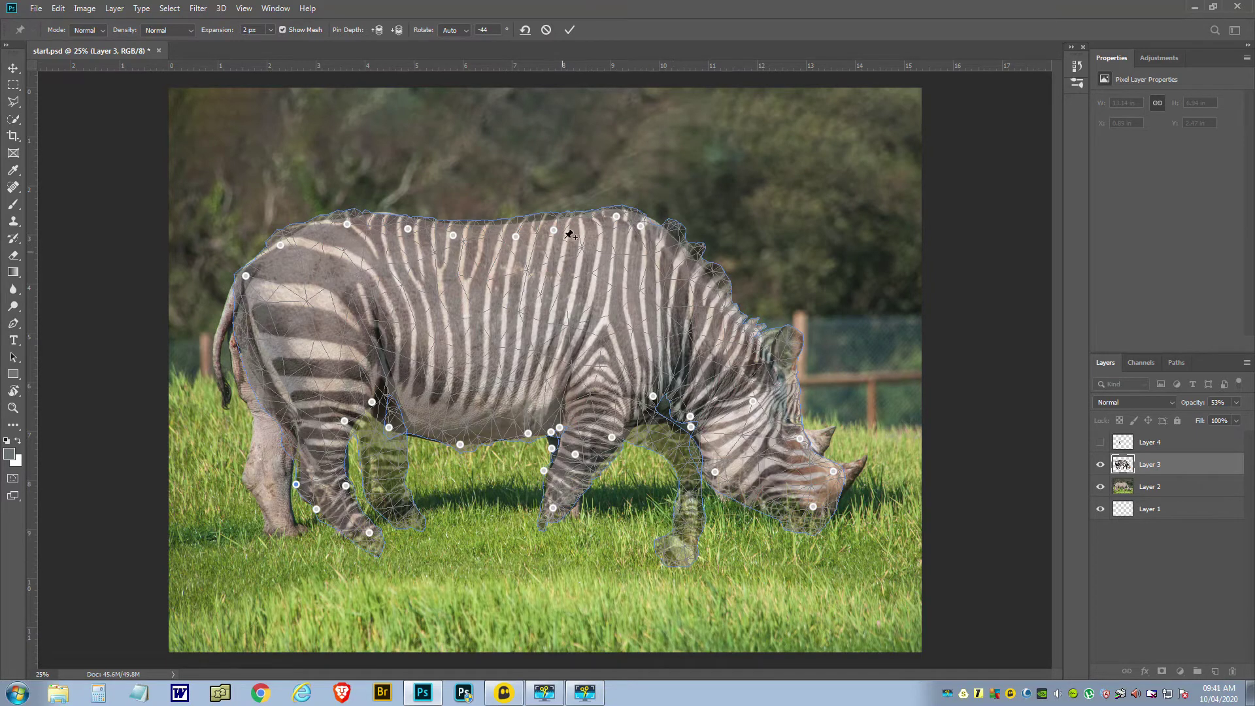
click(569, 30)
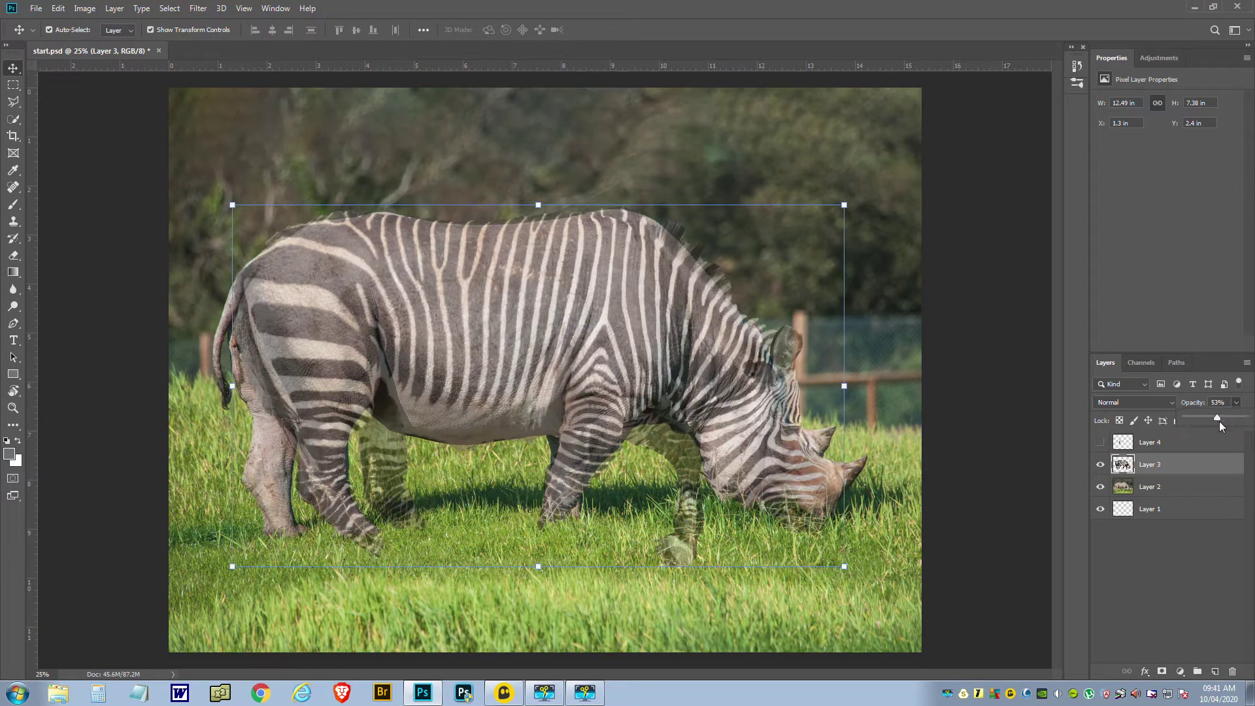
Step: Set Layer 3 to 100% opacity and Overlay blend mode
drag(1215, 417, 1252, 421)
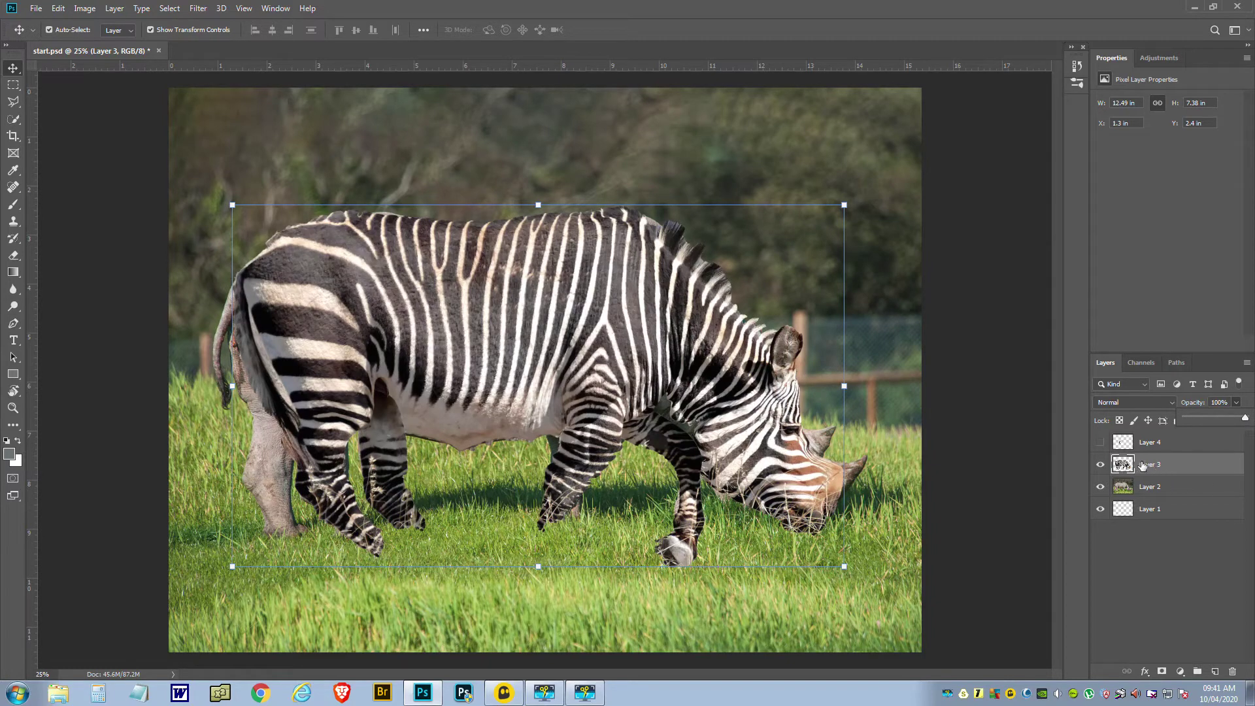
click(1171, 400)
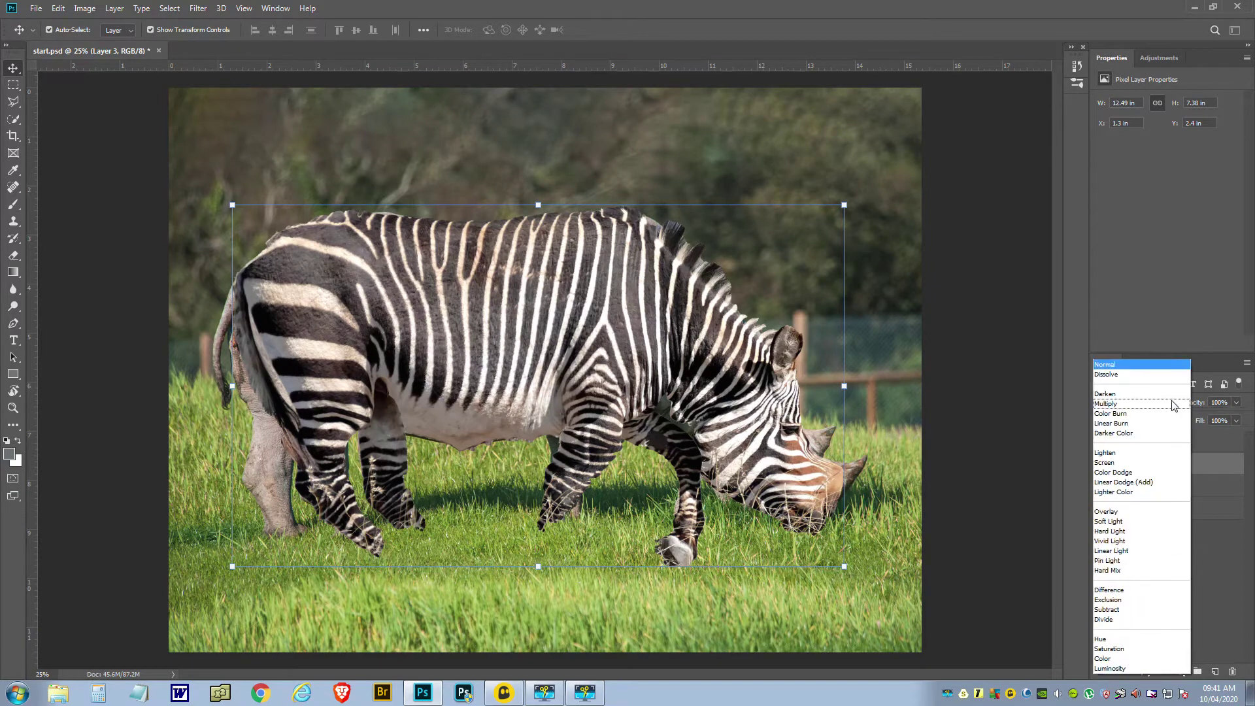
click(1107, 511)
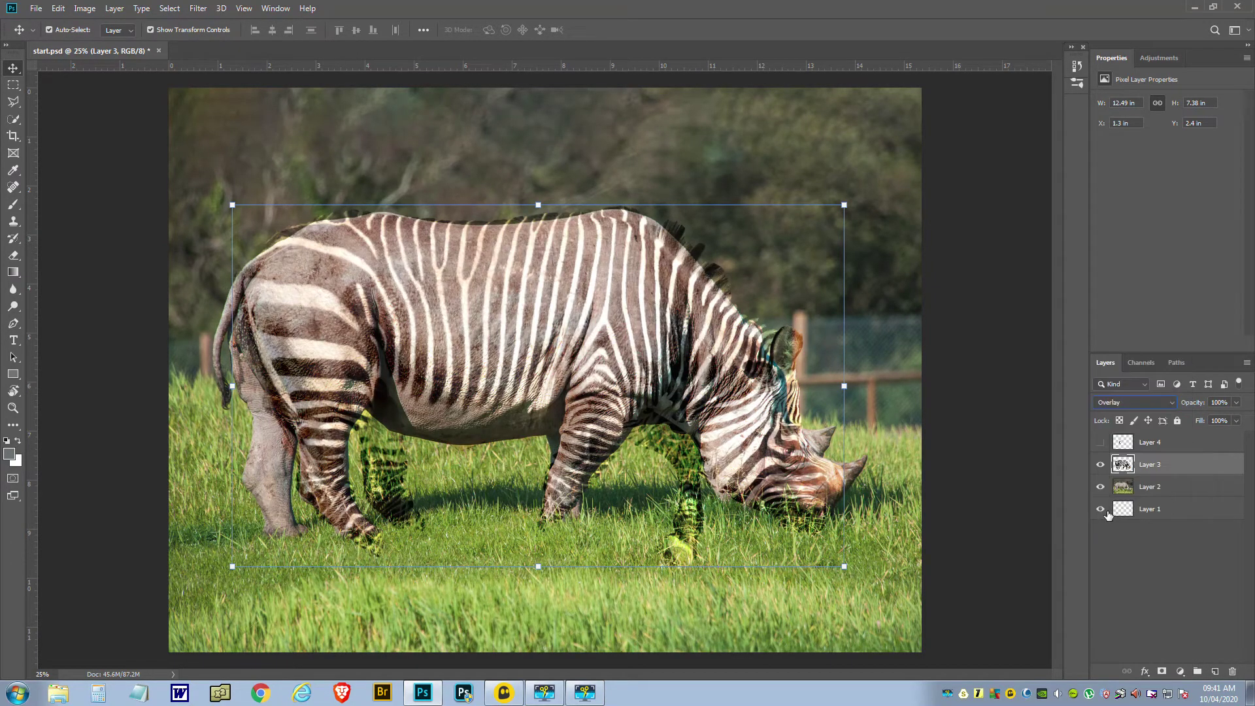
Step: Add a mask to Layer 3 and brush out stray stripes along the back, legs, belly and hind hoof
click(1162, 672)
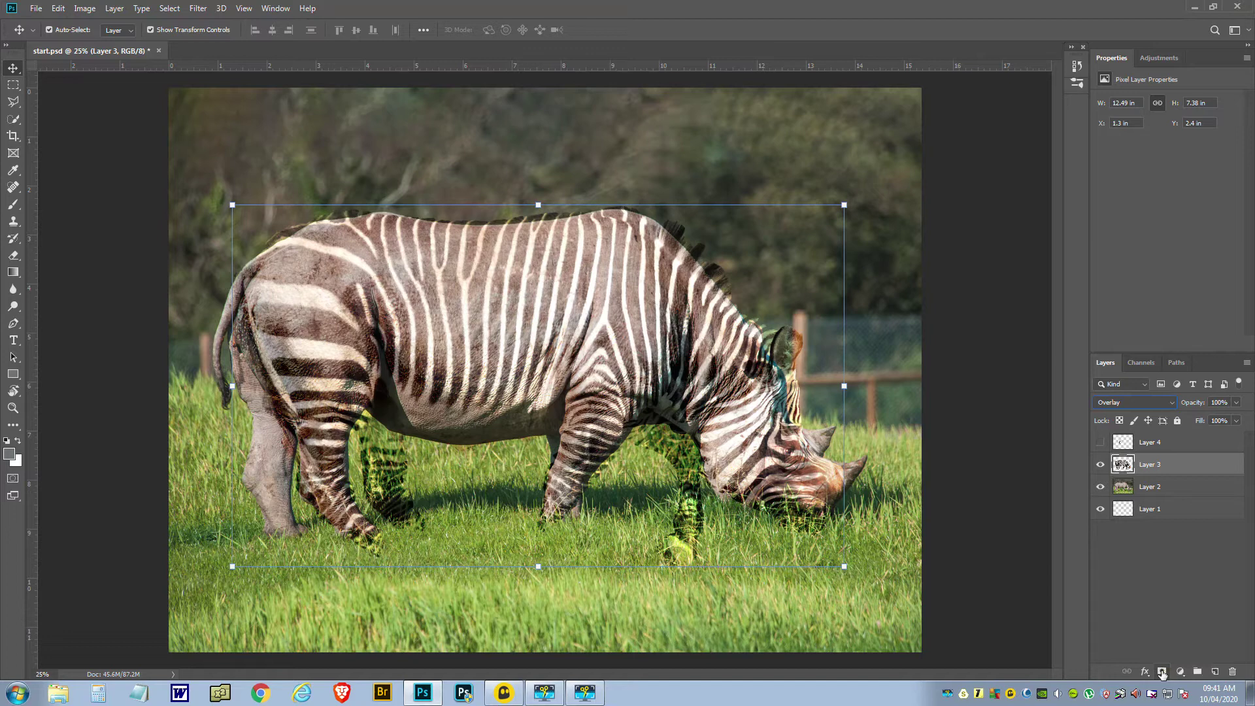
click(17, 203)
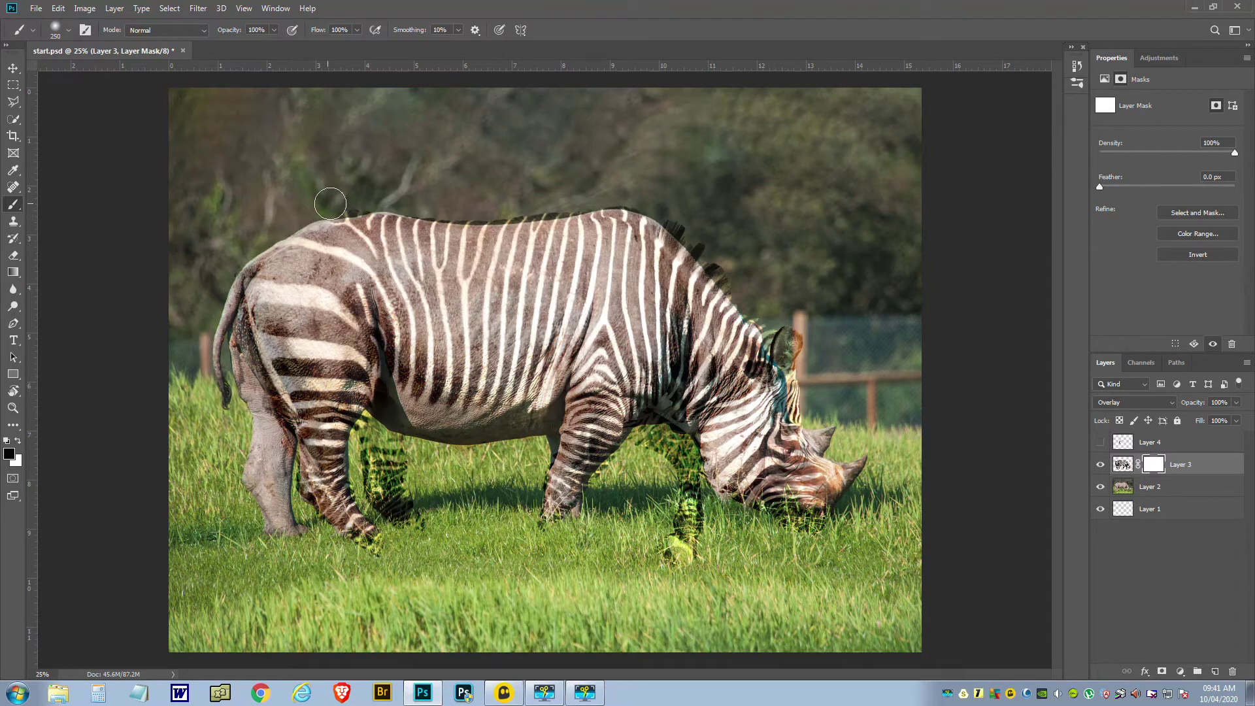
mouse_move(396, 198)
mouse_down()
mouse_move(543, 209)
mouse_move(628, 196)
mouse_move(673, 214)
mouse_move(777, 326)
mouse_move(800, 377)
mouse_move(808, 329)
mouse_move(799, 398)
mouse_move(818, 438)
mouse_move(868, 463)
mouse_move(867, 498)
mouse_up()
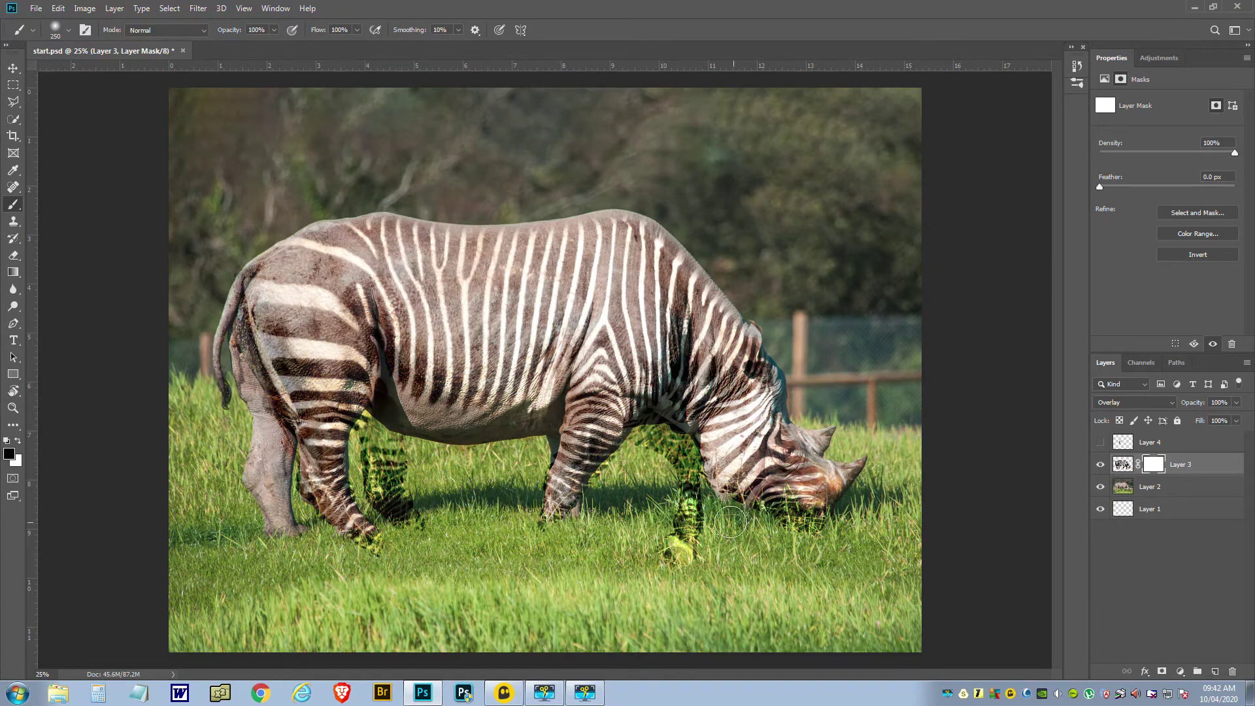
mouse_move(712, 509)
mouse_down()
mouse_move(664, 441)
mouse_move(681, 552)
mouse_move(688, 527)
mouse_up()
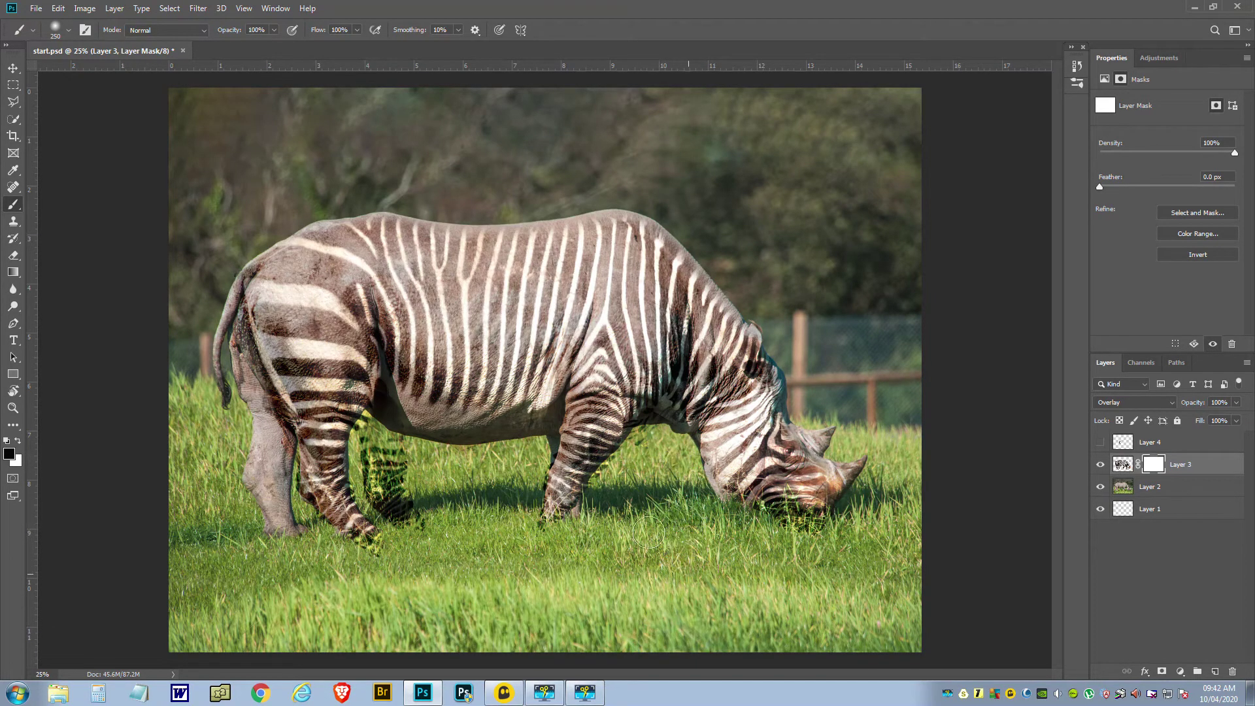
mouse_move(643, 437)
mouse_down()
mouse_move(663, 433)
mouse_move(639, 444)
mouse_up()
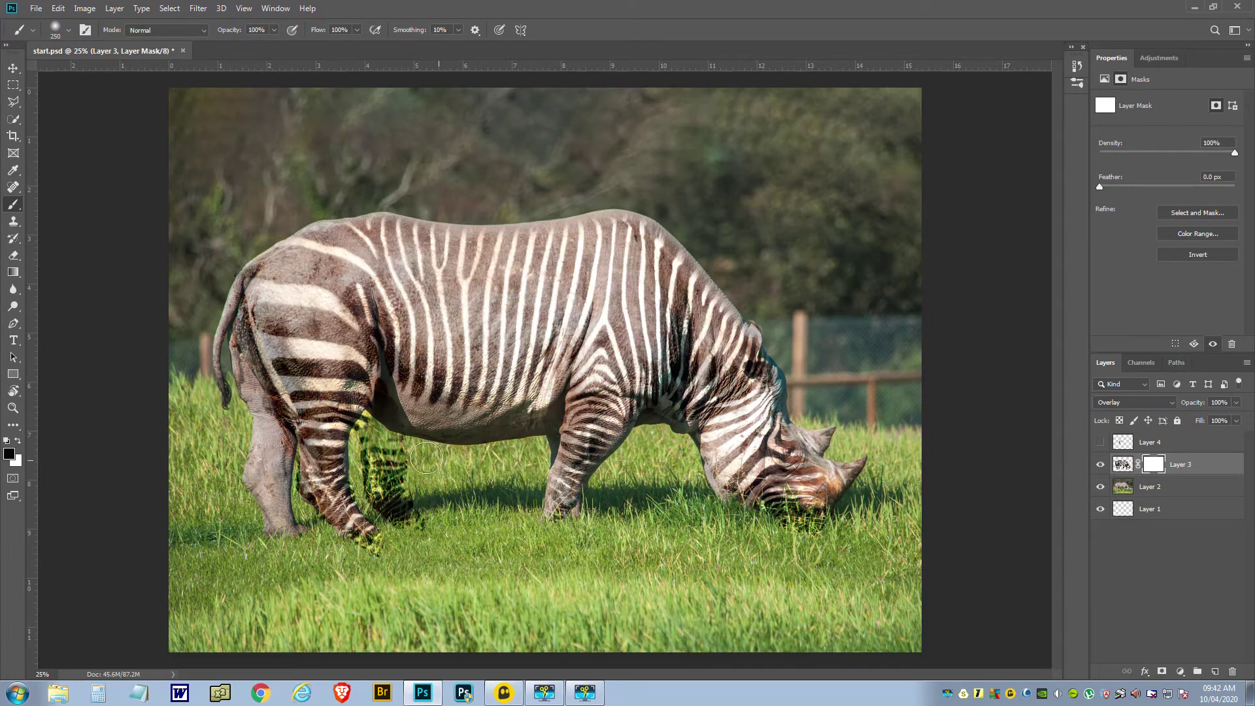
mouse_move(423, 456)
mouse_down()
mouse_move(369, 432)
mouse_move(367, 466)
mouse_move(423, 538)
mouse_move(381, 465)
mouse_up()
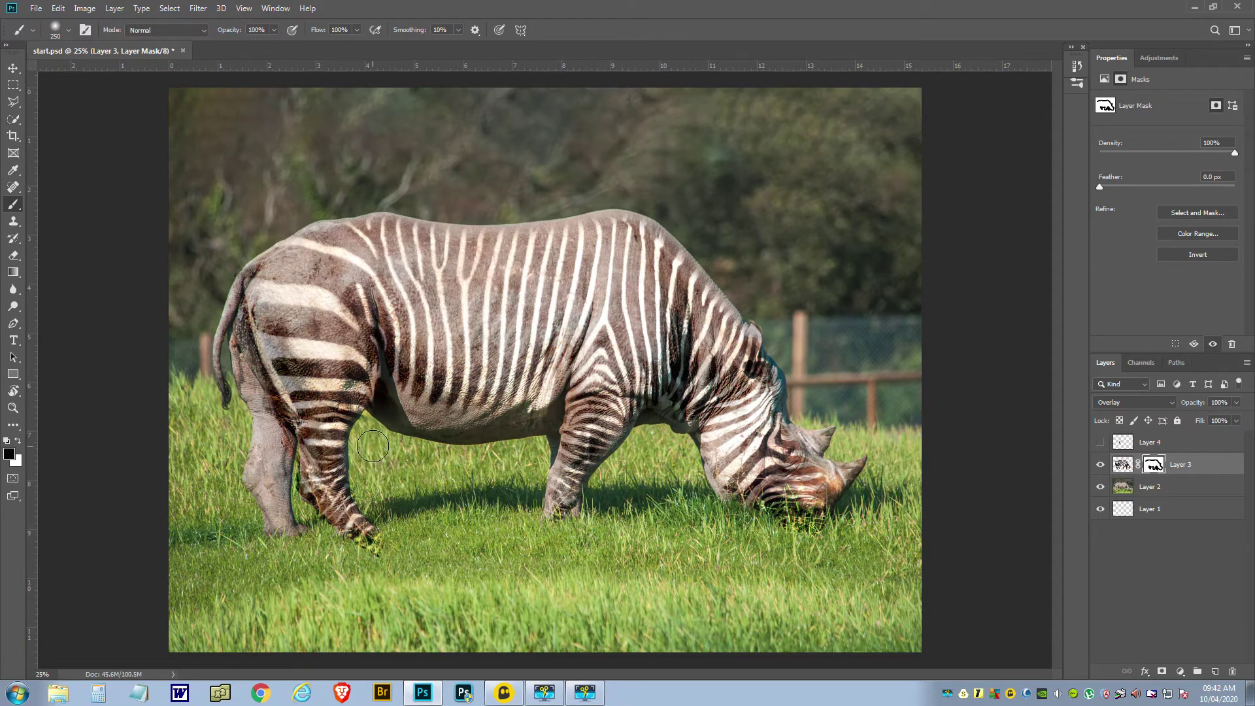
key(bracketleft)
key(bracketleft)
key(bracketleft)
key(bracketleft)
key(bracketright)
key(bracketright)
mouse_move(391, 544)
mouse_down()
mouse_move(312, 537)
mouse_move(291, 500)
mouse_move(281, 427)
mouse_move(215, 298)
mouse_move(218, 415)
mouse_up()
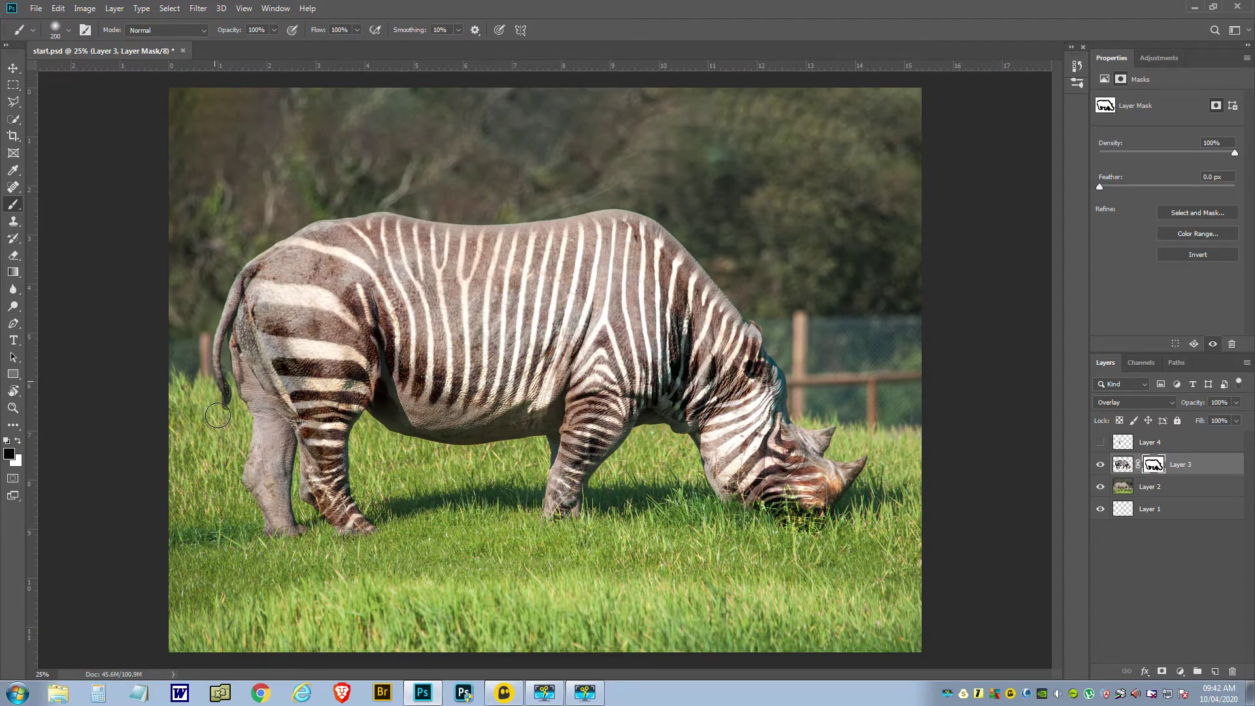
Step: Make Layer 4 visible and cancel a transform accidentally started on the zebra layer
click(1101, 443)
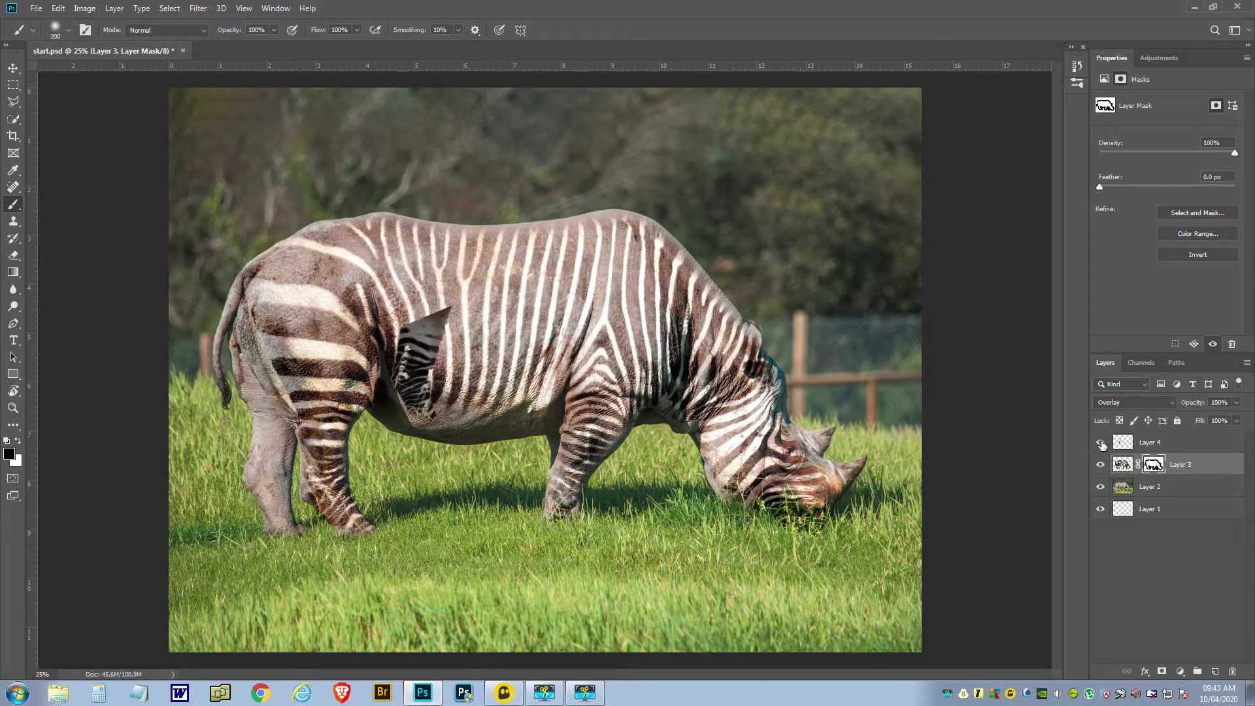
click(13, 68)
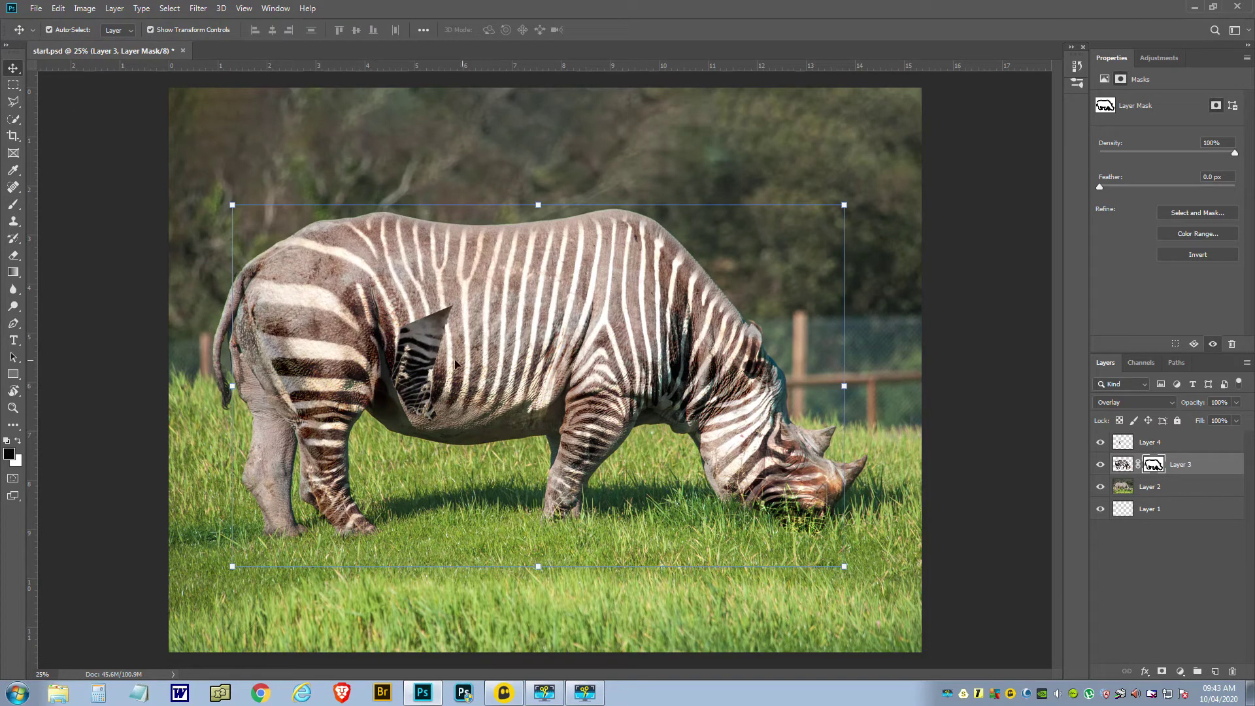
click(844, 386)
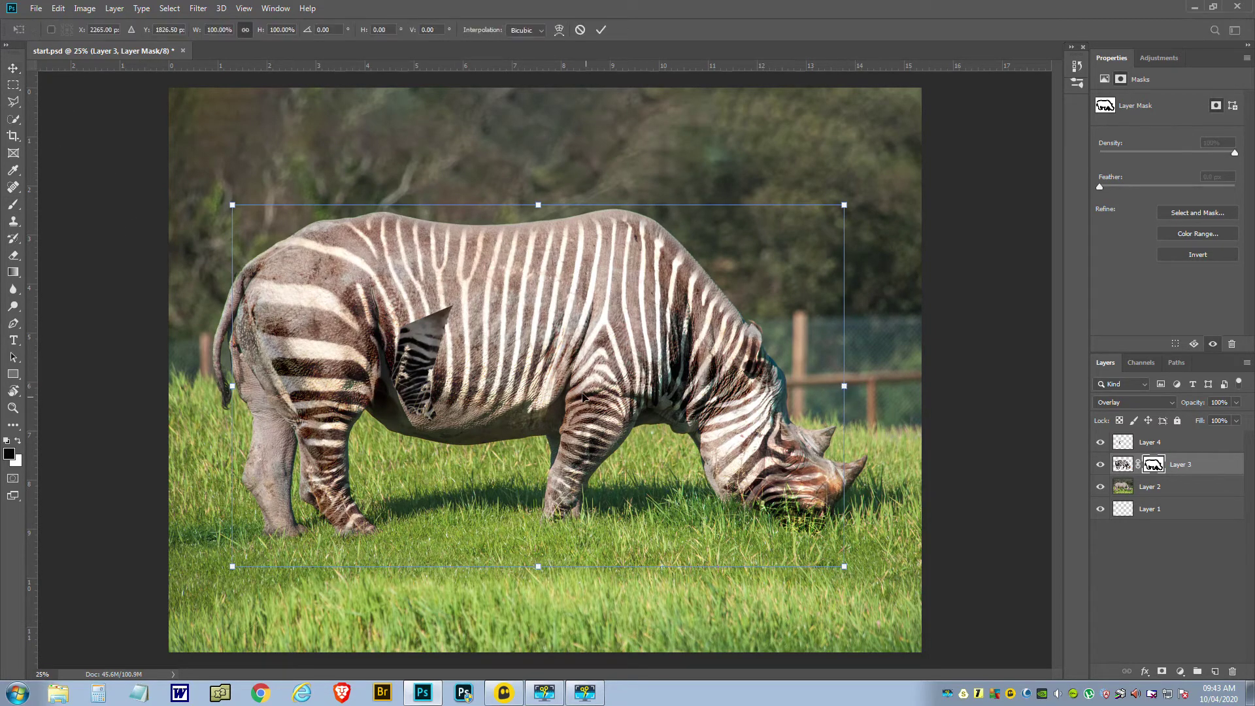
drag(421, 346, 424, 343)
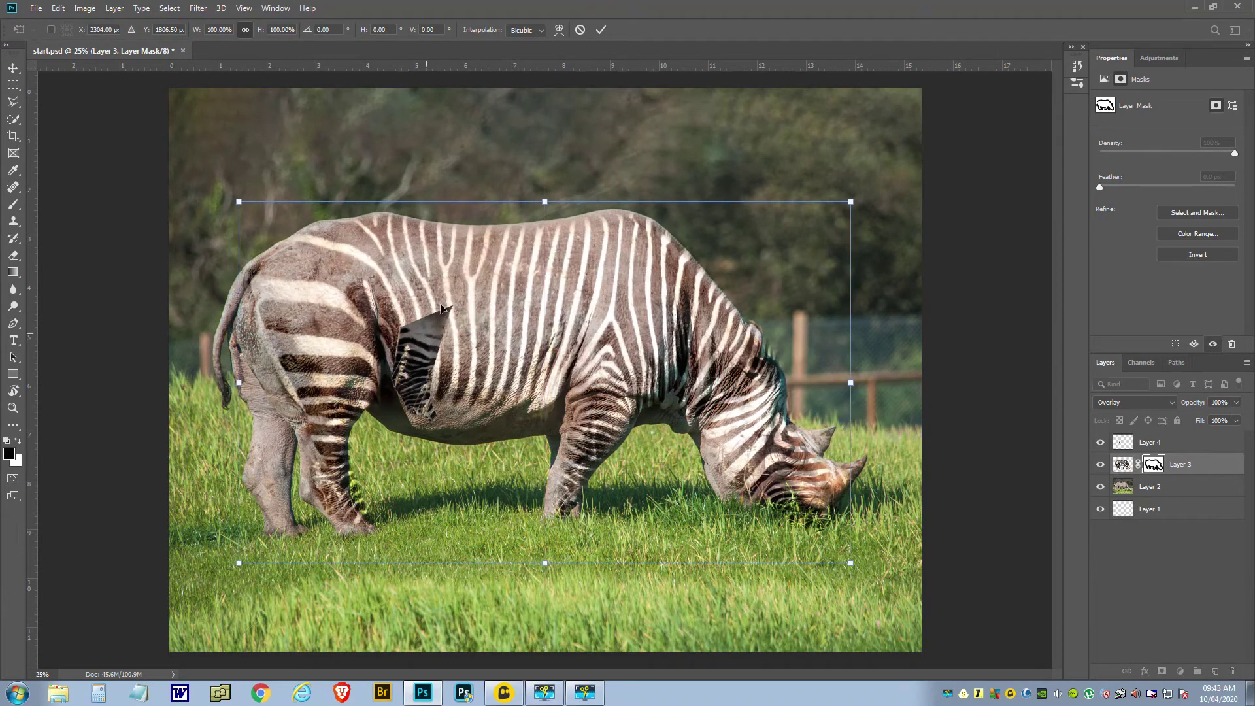
click(579, 31)
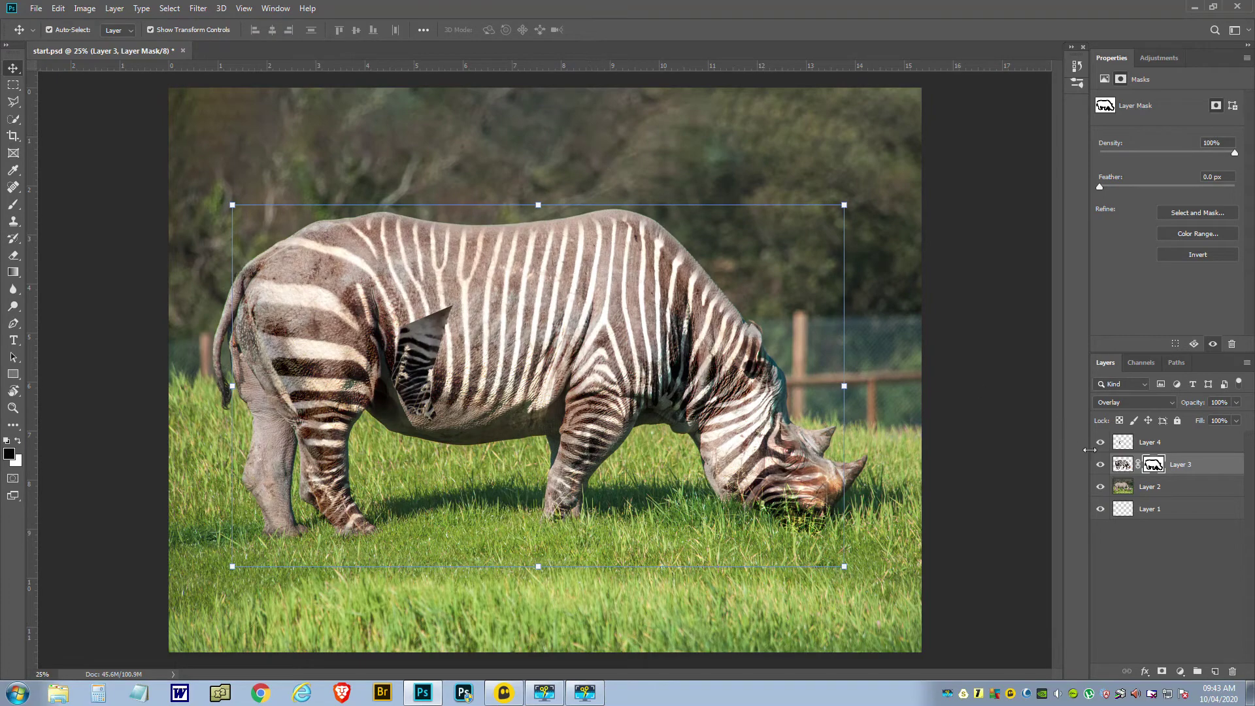
Step: Scale the Layer 4 stripe patch to about 186% over the hind leg and blend it in Overlay
click(1126, 445)
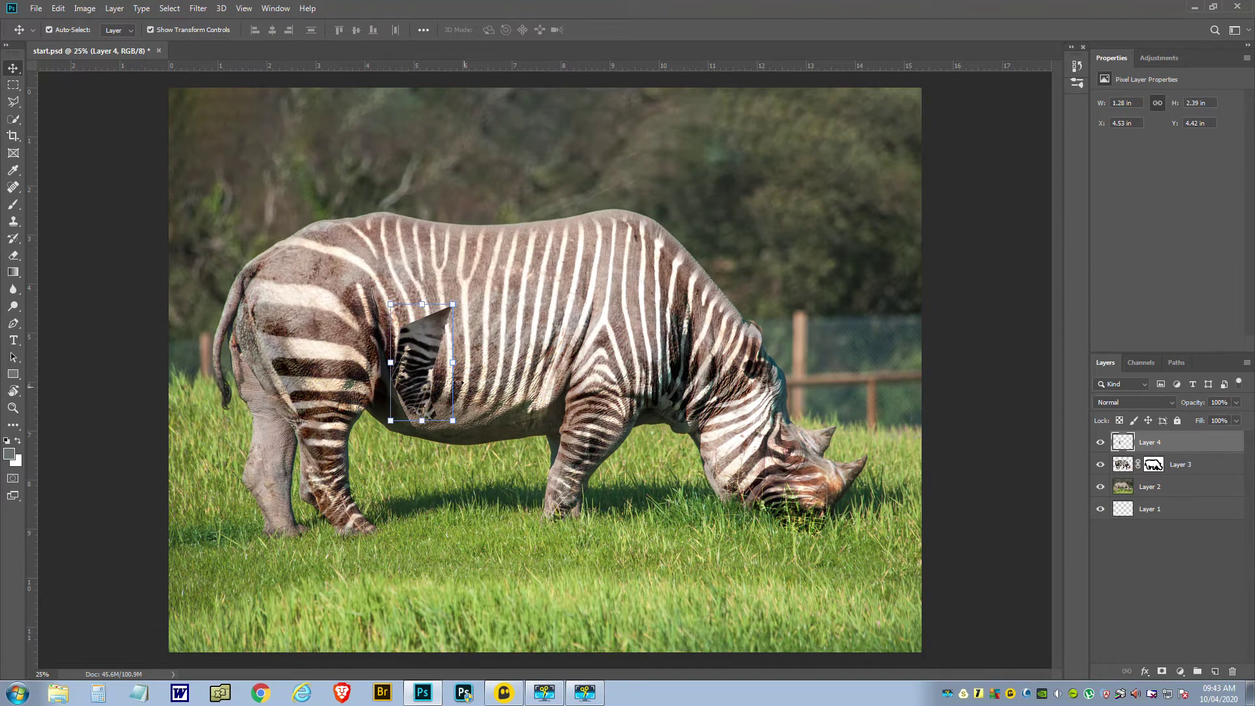
click(452, 363)
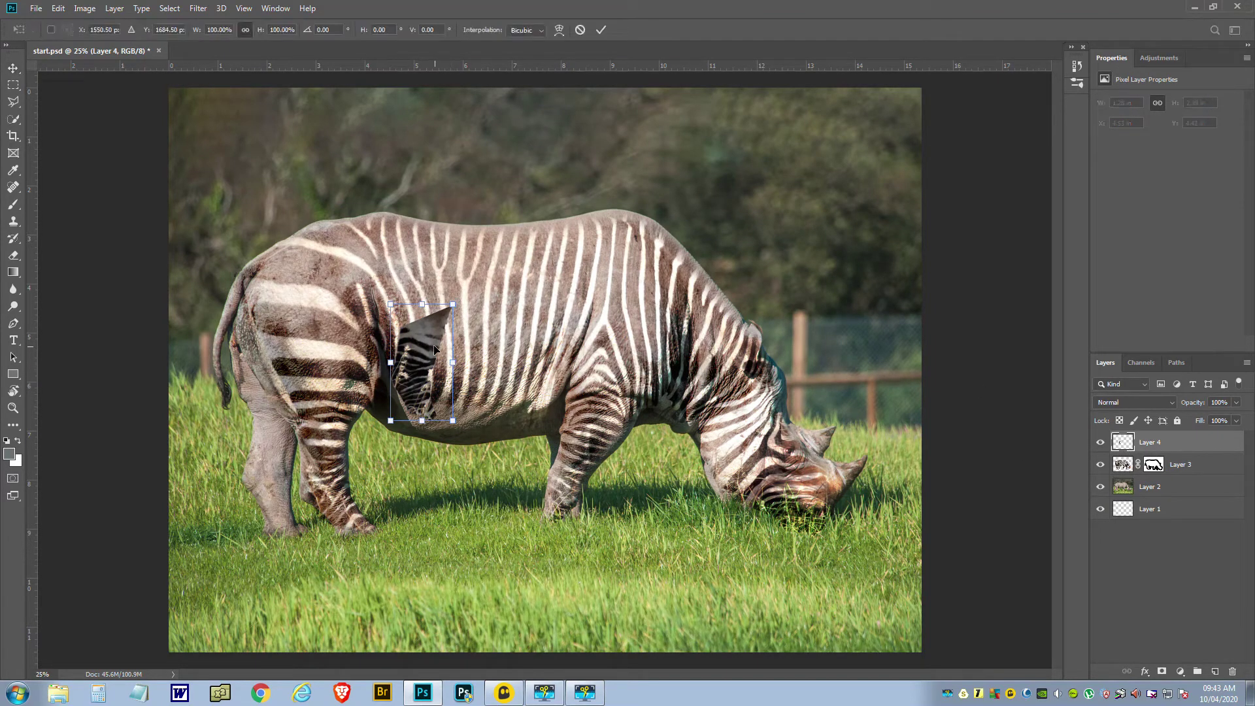
drag(435, 348, 287, 440)
drag(237, 395, 199, 323)
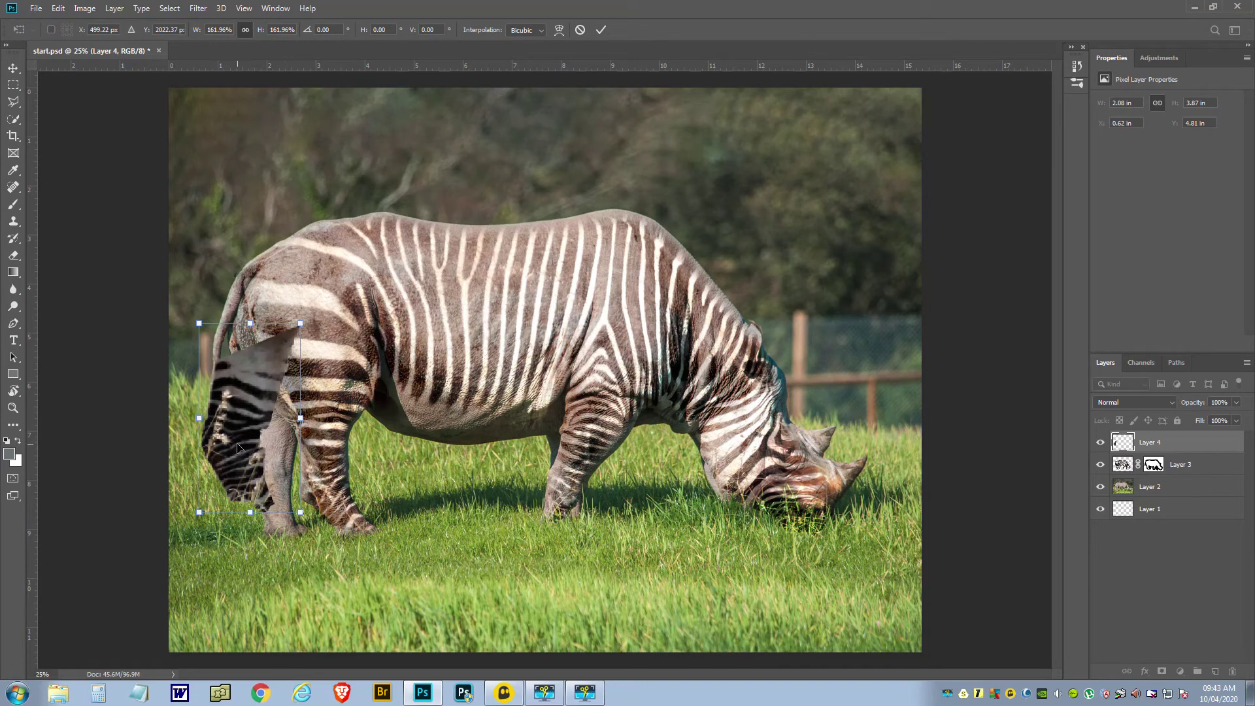
drag(237, 447, 271, 469)
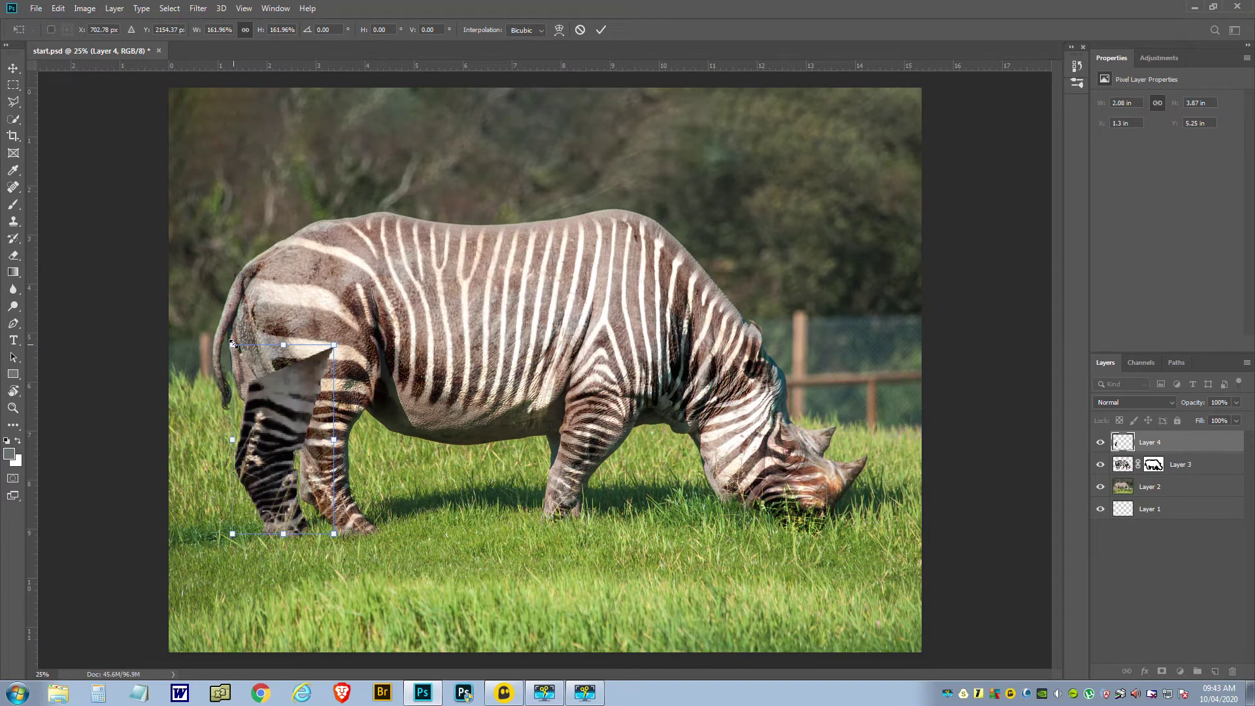
drag(231, 339, 227, 312)
drag(254, 422, 256, 423)
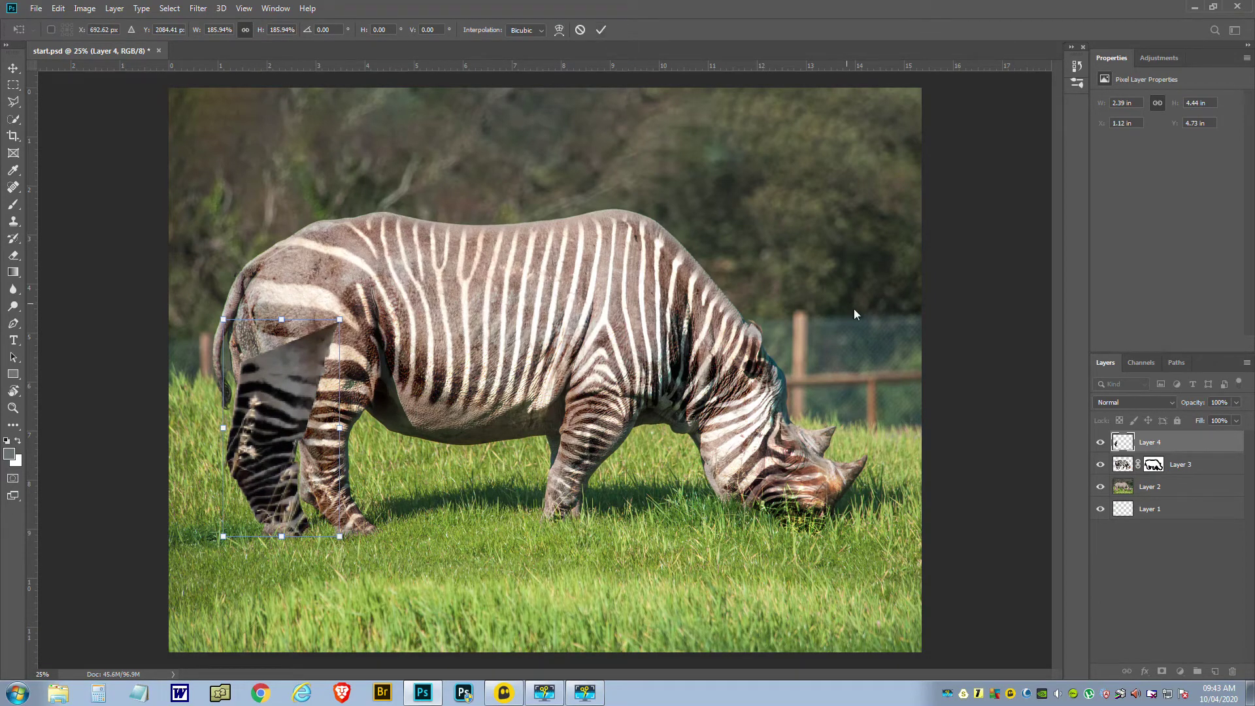
key(Return)
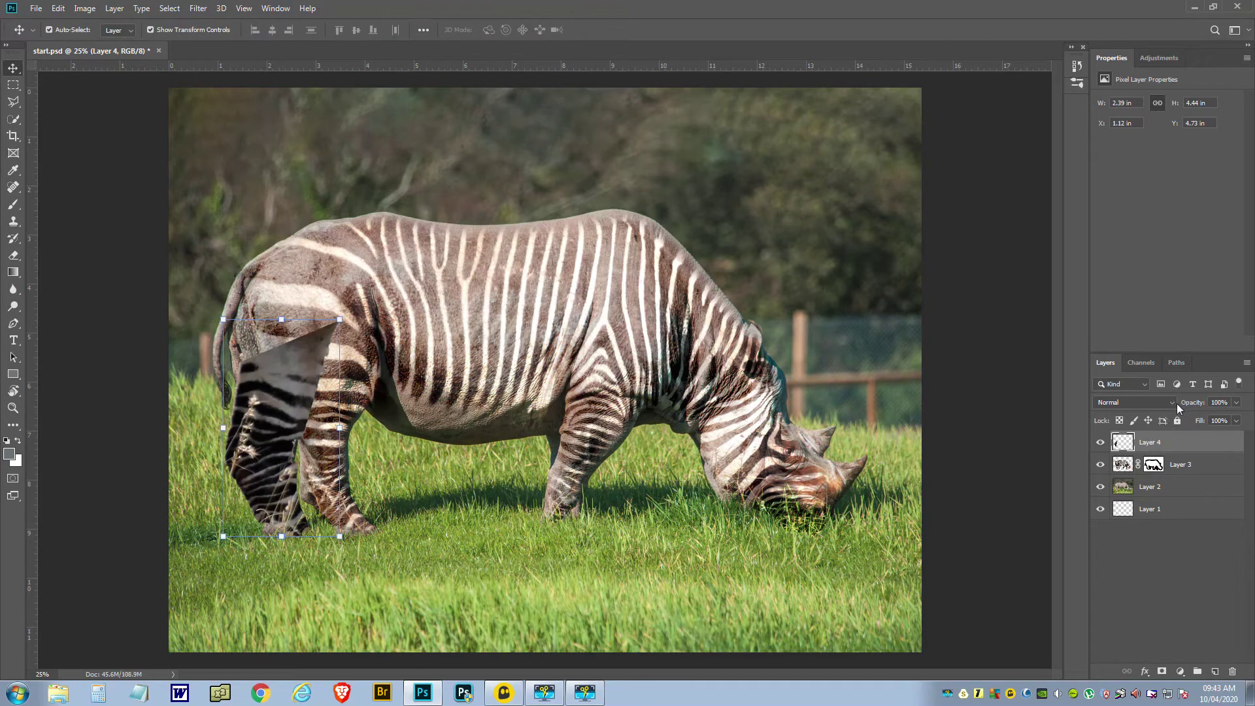
click(1172, 405)
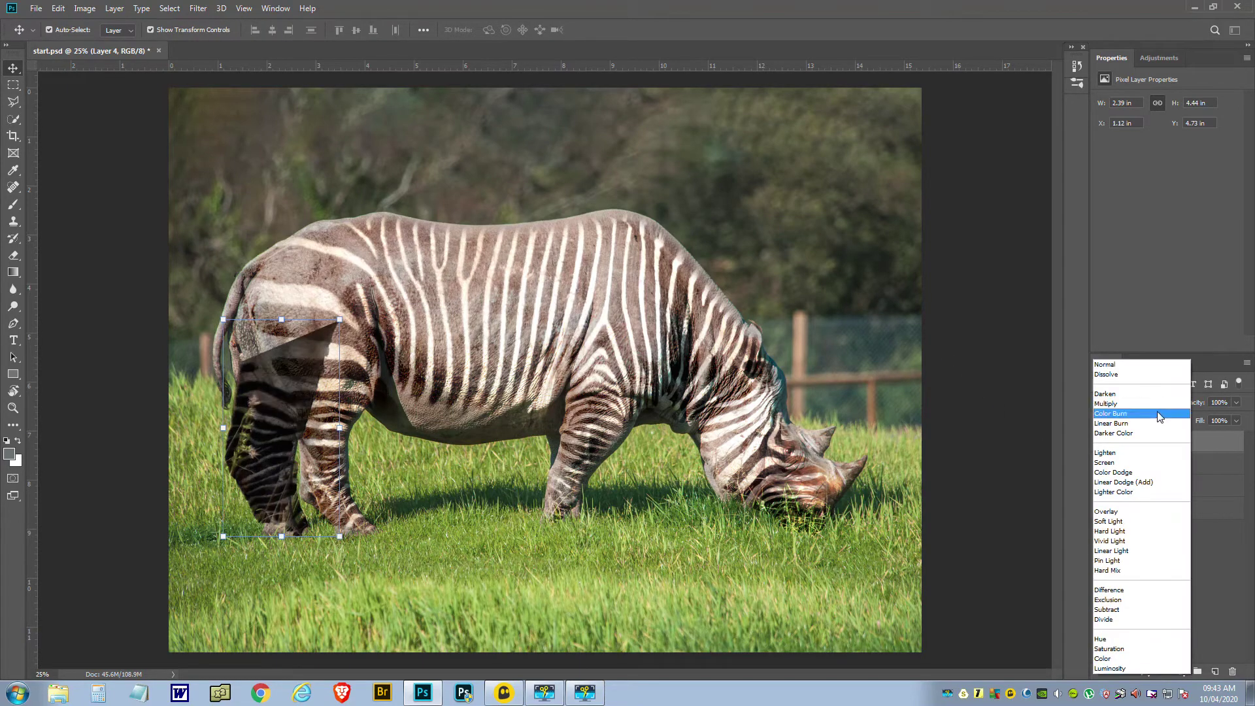
click(1124, 514)
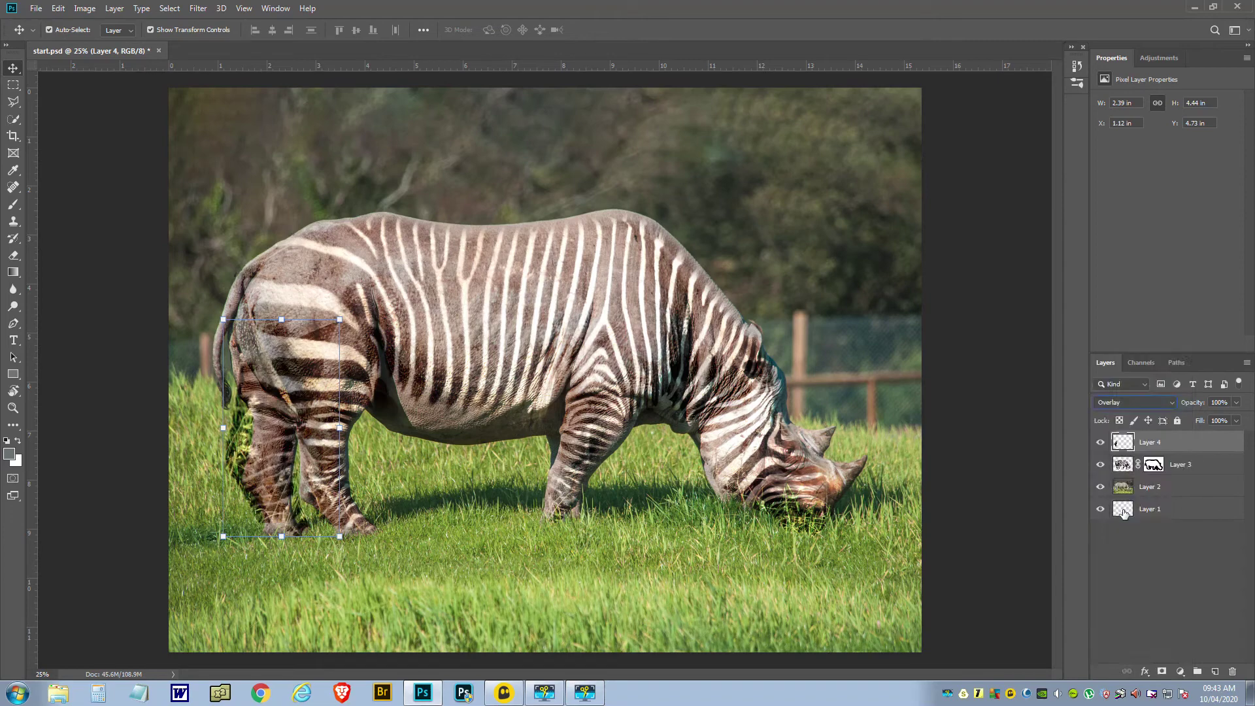
Step: Add a mask to Layer 4 and paint out the patch's excess around the hind legs
click(1161, 671)
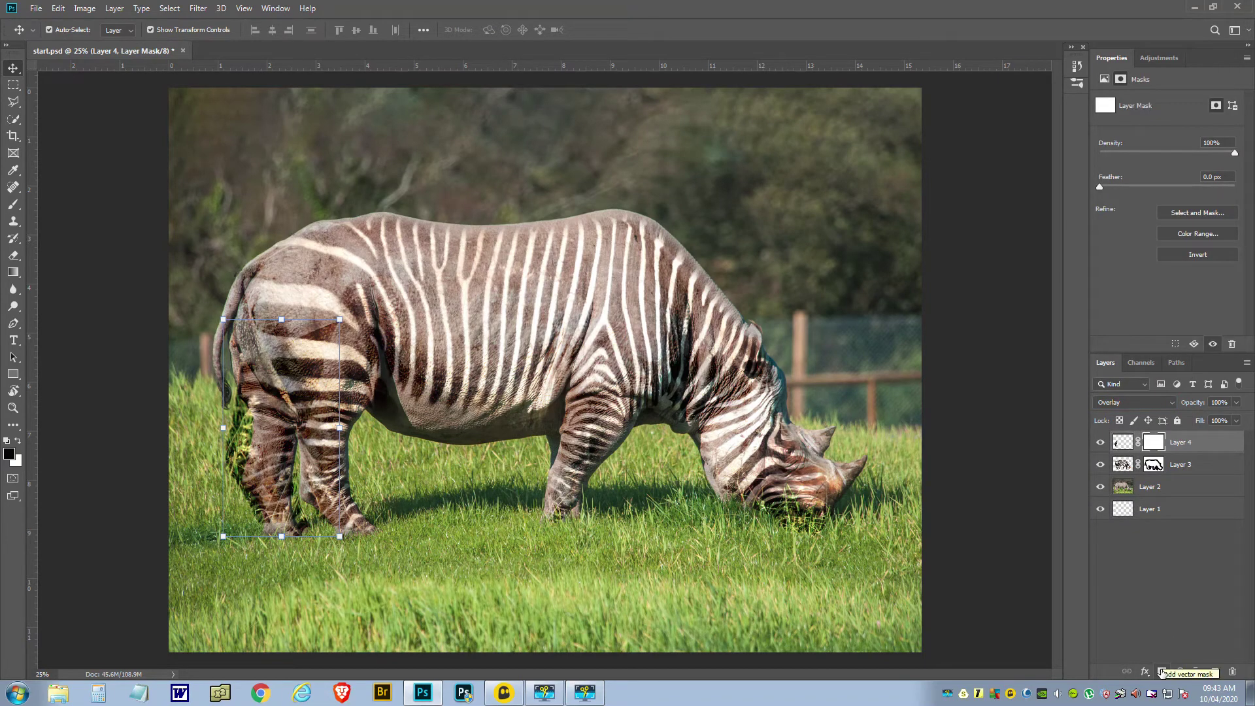
click(13, 205)
mouse_move(218, 383)
mouse_down()
mouse_move(233, 418)
mouse_move(236, 502)
mouse_move(255, 530)
mouse_move(242, 526)
mouse_up()
mouse_move(305, 565)
mouse_down()
mouse_move(324, 547)
mouse_move(301, 503)
mouse_move(312, 420)
mouse_move(254, 300)
mouse_move(253, 310)
mouse_move(289, 383)
mouse_move(270, 298)
mouse_move(324, 411)
mouse_move(283, 274)
mouse_move(315, 347)
mouse_move(335, 362)
mouse_move(339, 329)
mouse_move(371, 382)
mouse_move(370, 326)
mouse_move(364, 377)
mouse_move(343, 417)
mouse_move(340, 382)
mouse_move(307, 490)
mouse_move(345, 428)
mouse_up()
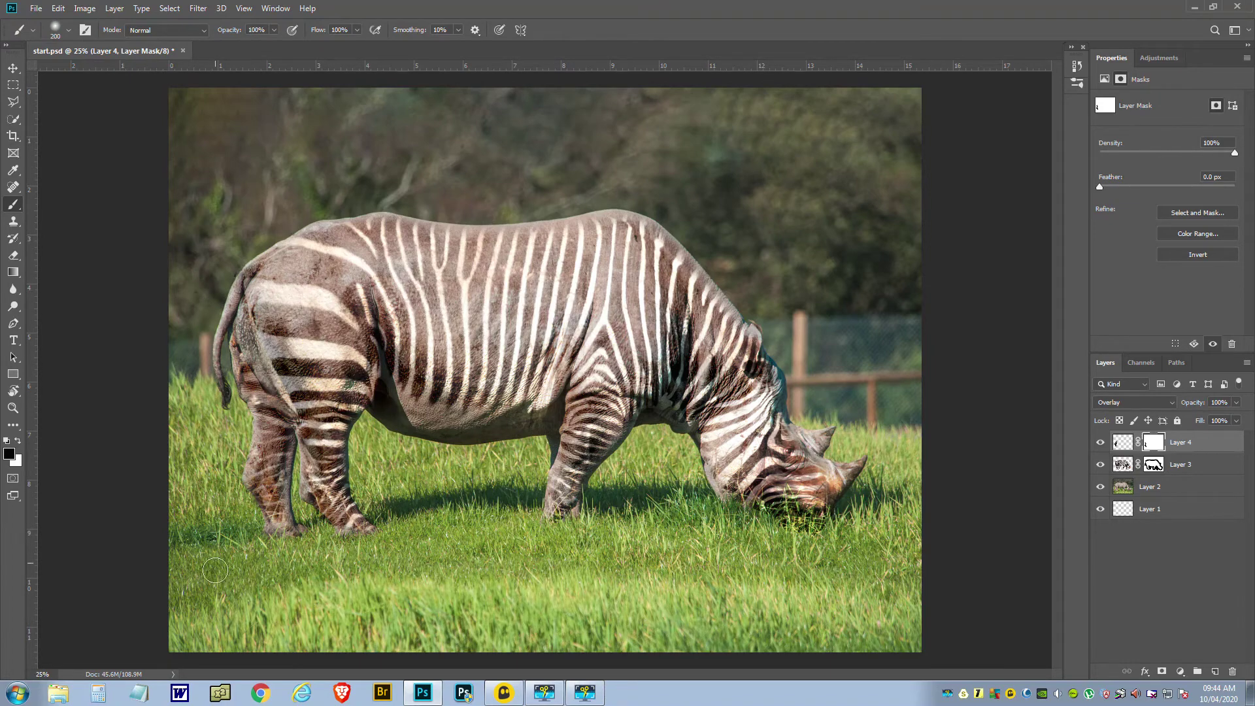
drag(210, 580, 208, 602)
key(ctrl+2)
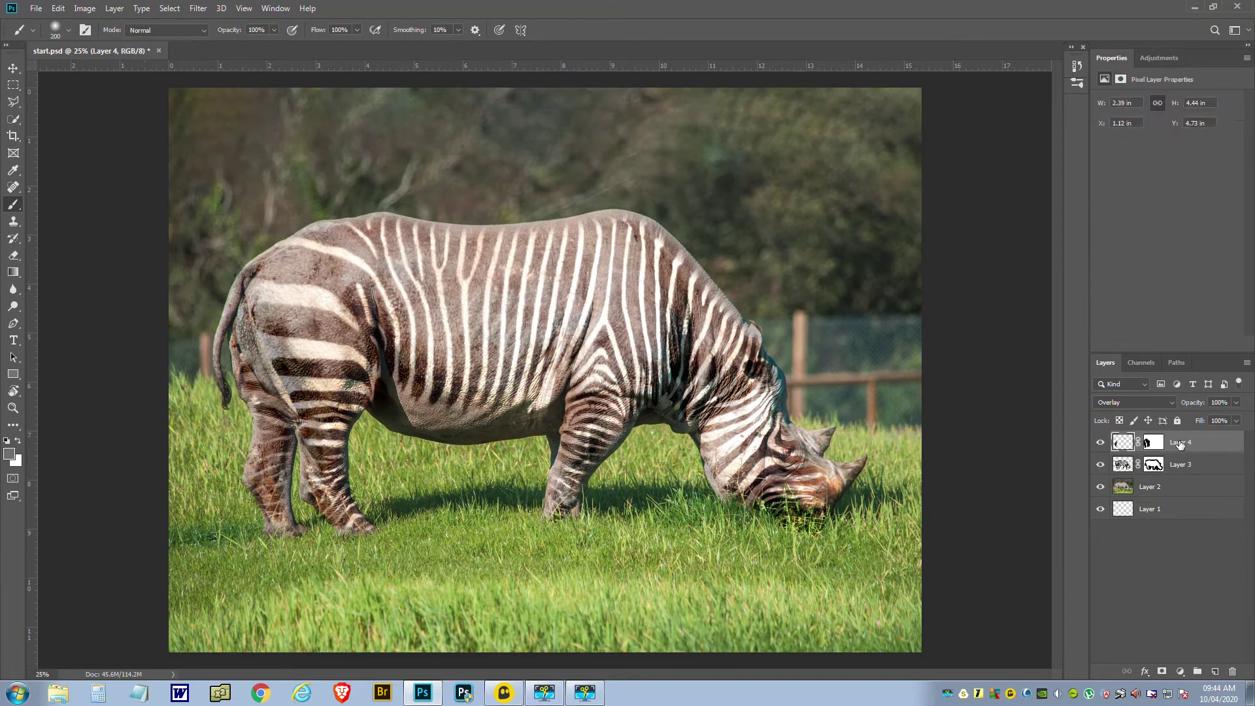
Step: Add a Hue/Saturation layer setting Yellows saturation to -36 and lightness to about -21
click(1181, 671)
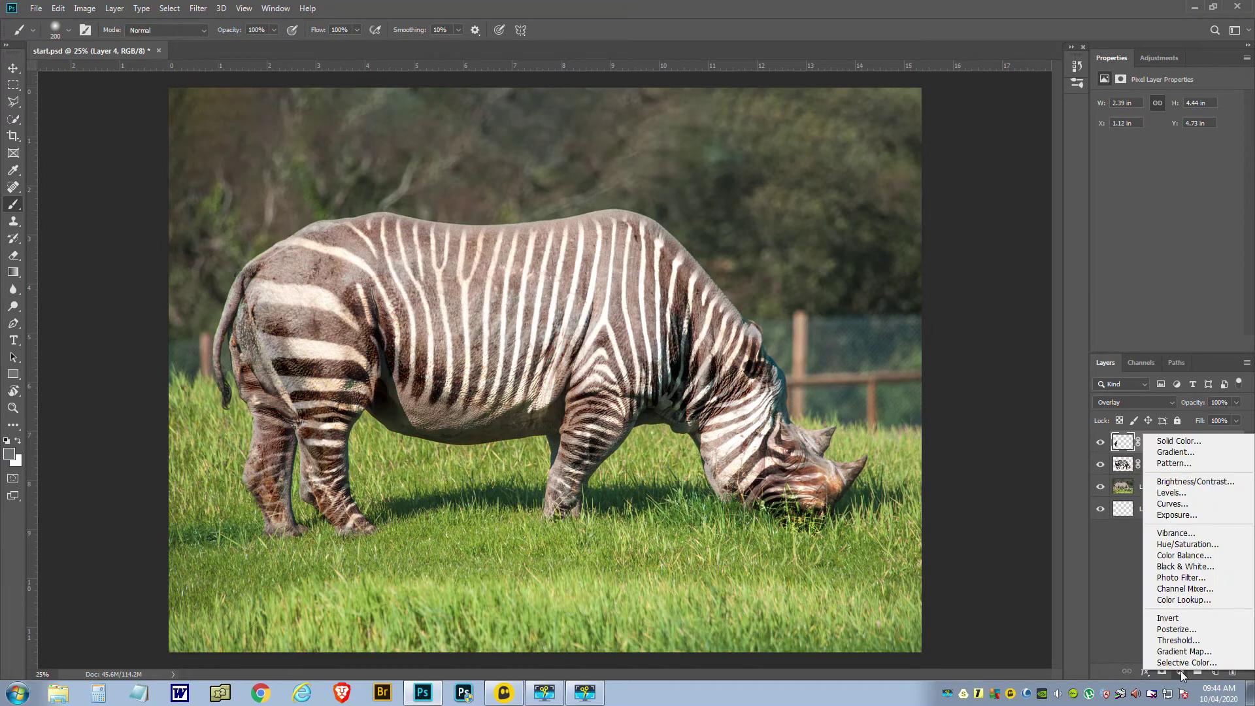
click(1178, 545)
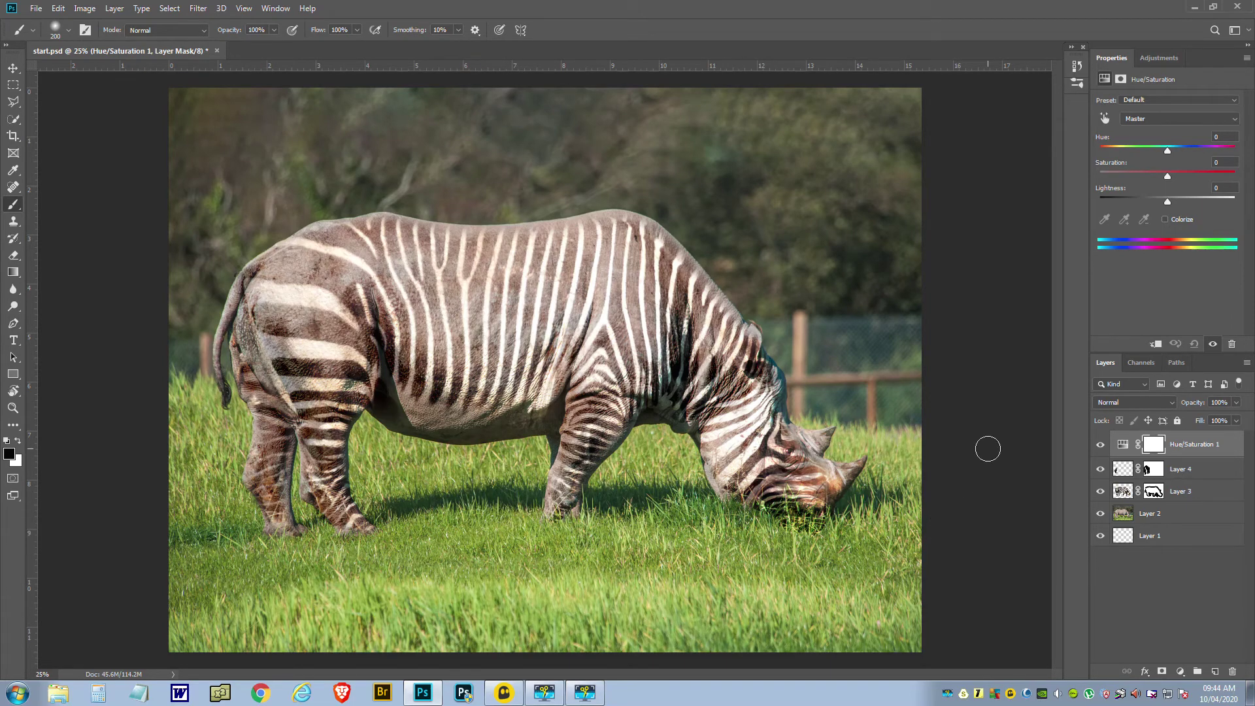
click(1236, 120)
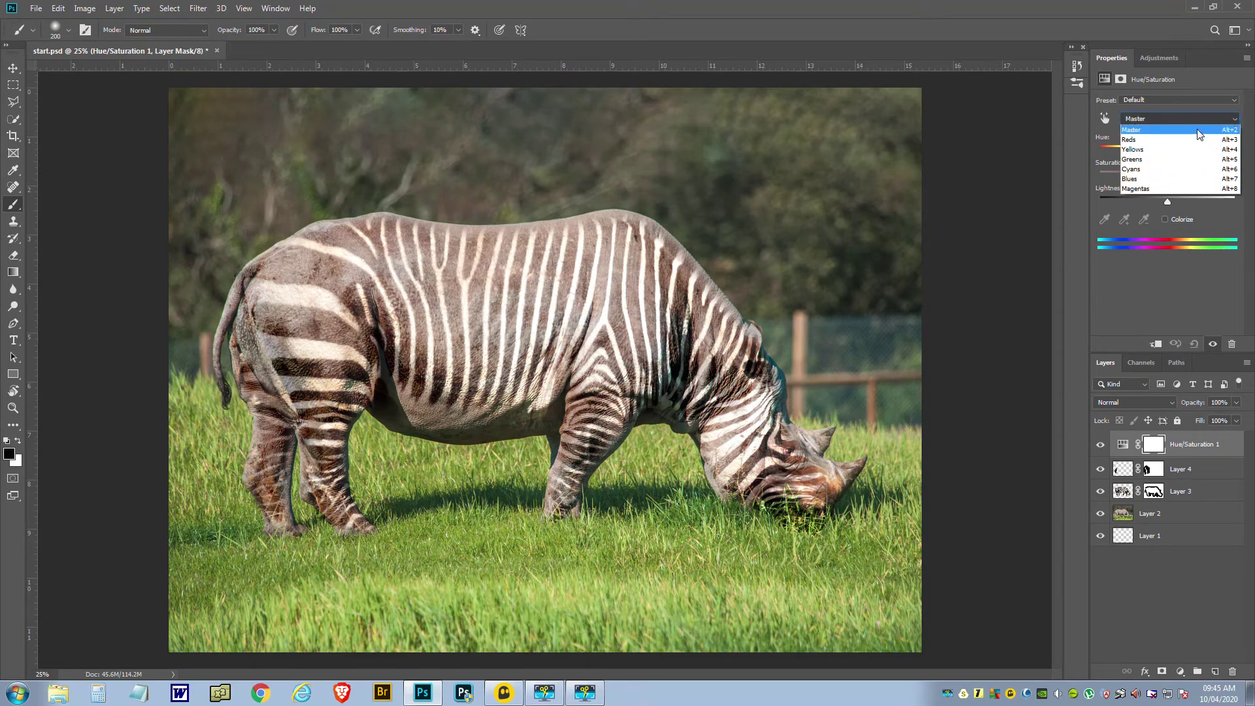
click(1155, 150)
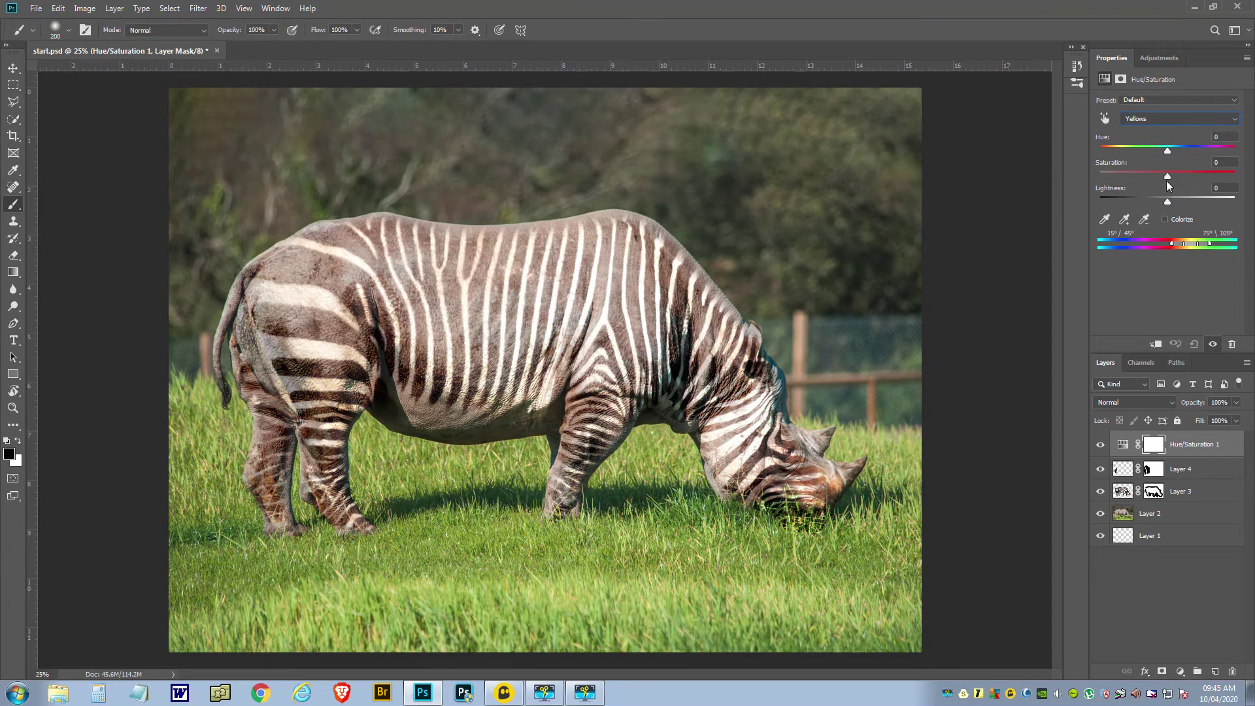
drag(1167, 175, 1143, 177)
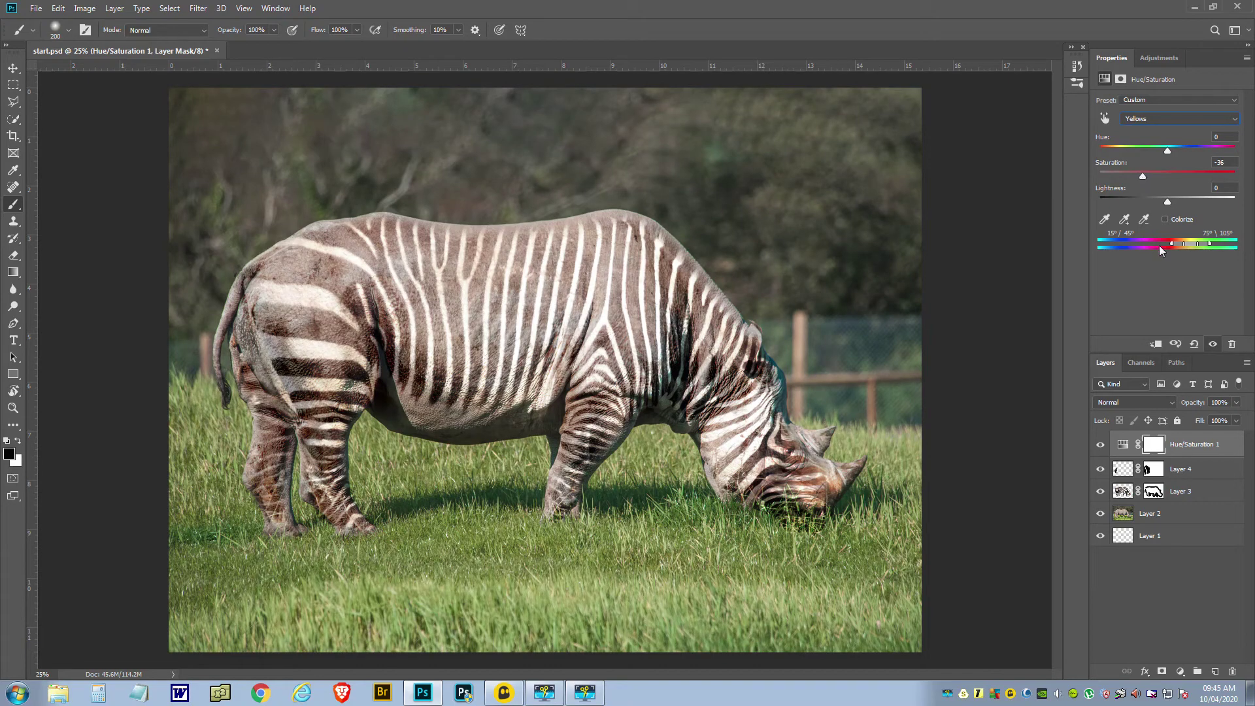
drag(1166, 201, 1152, 200)
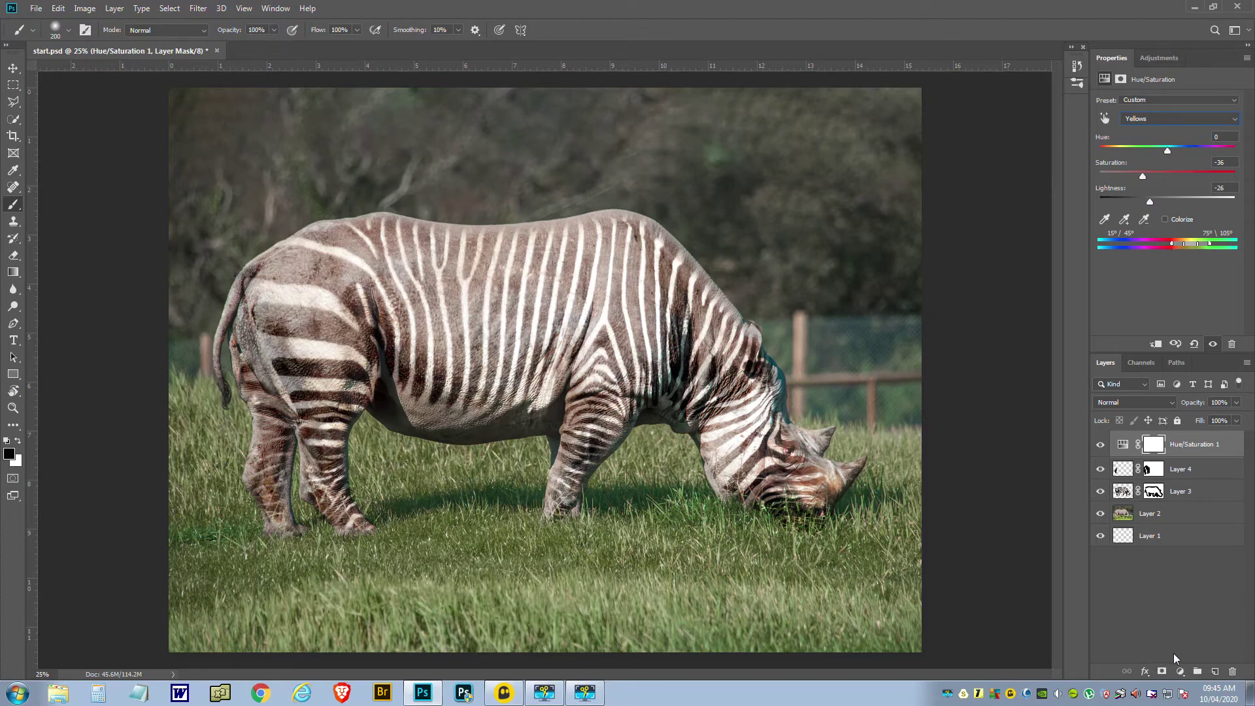
Step: Add a black-to-white Gradient Map layer in Soft Light at 32% opacity
click(1179, 672)
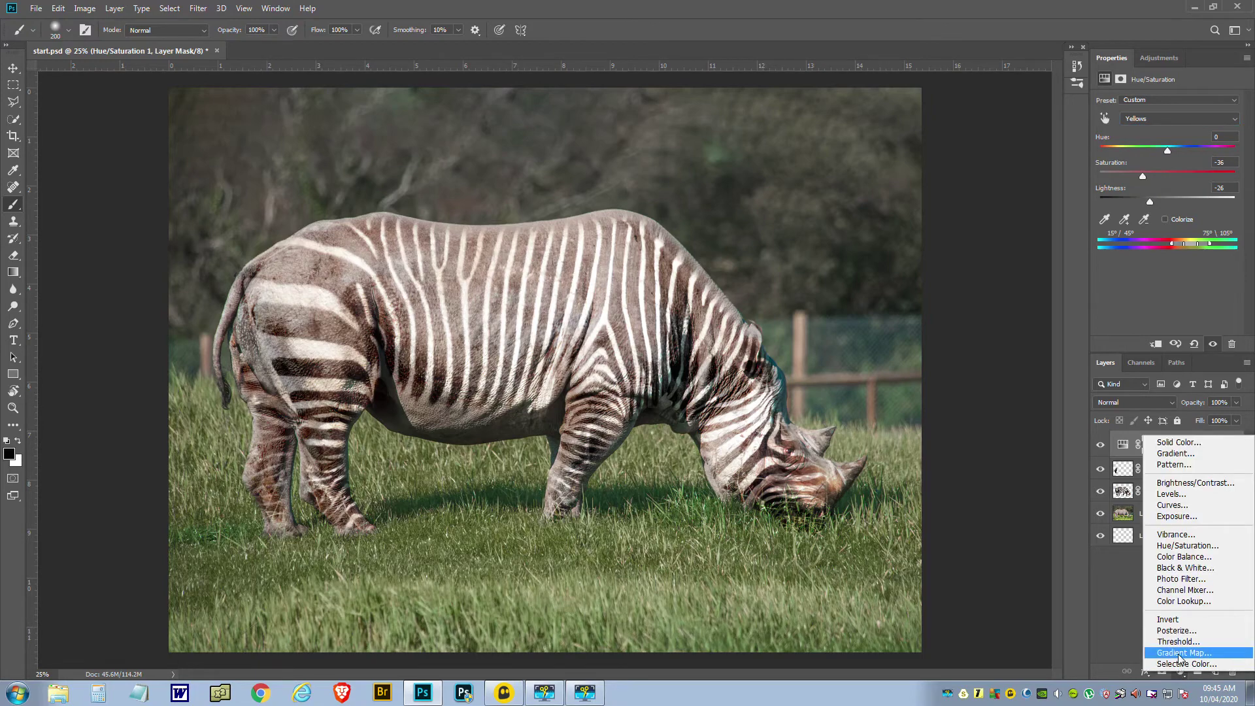
click(1179, 654)
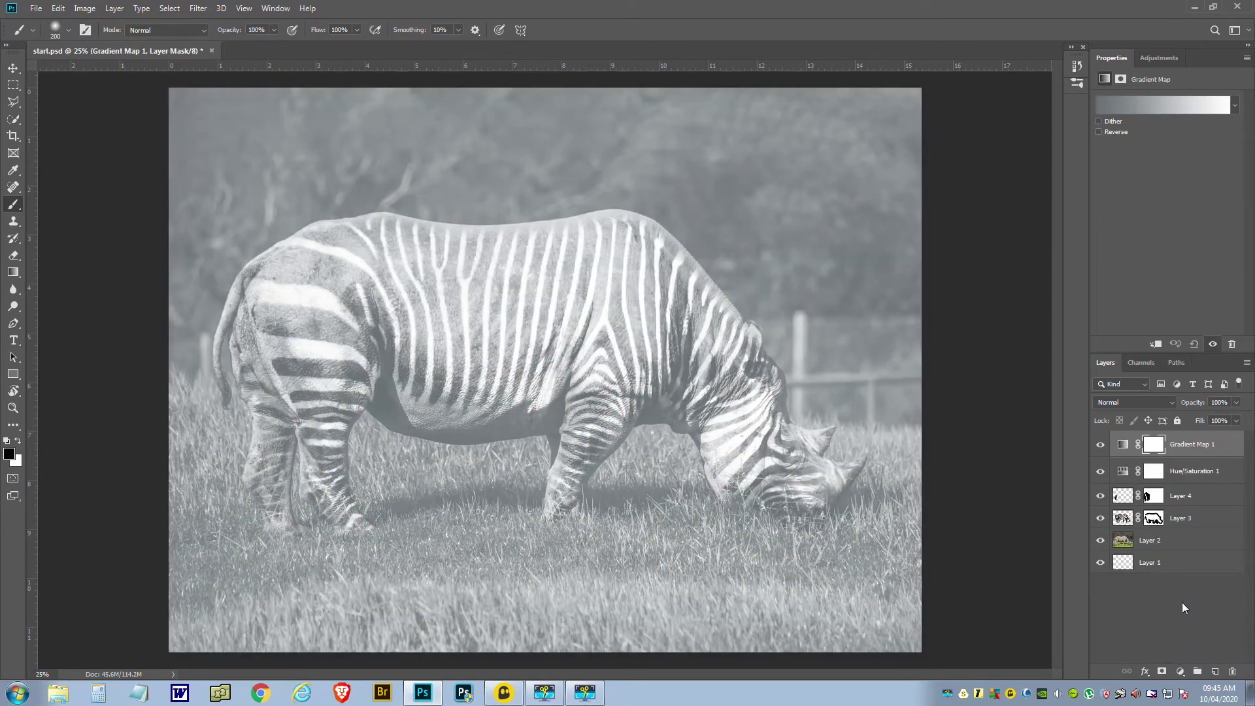
click(1233, 103)
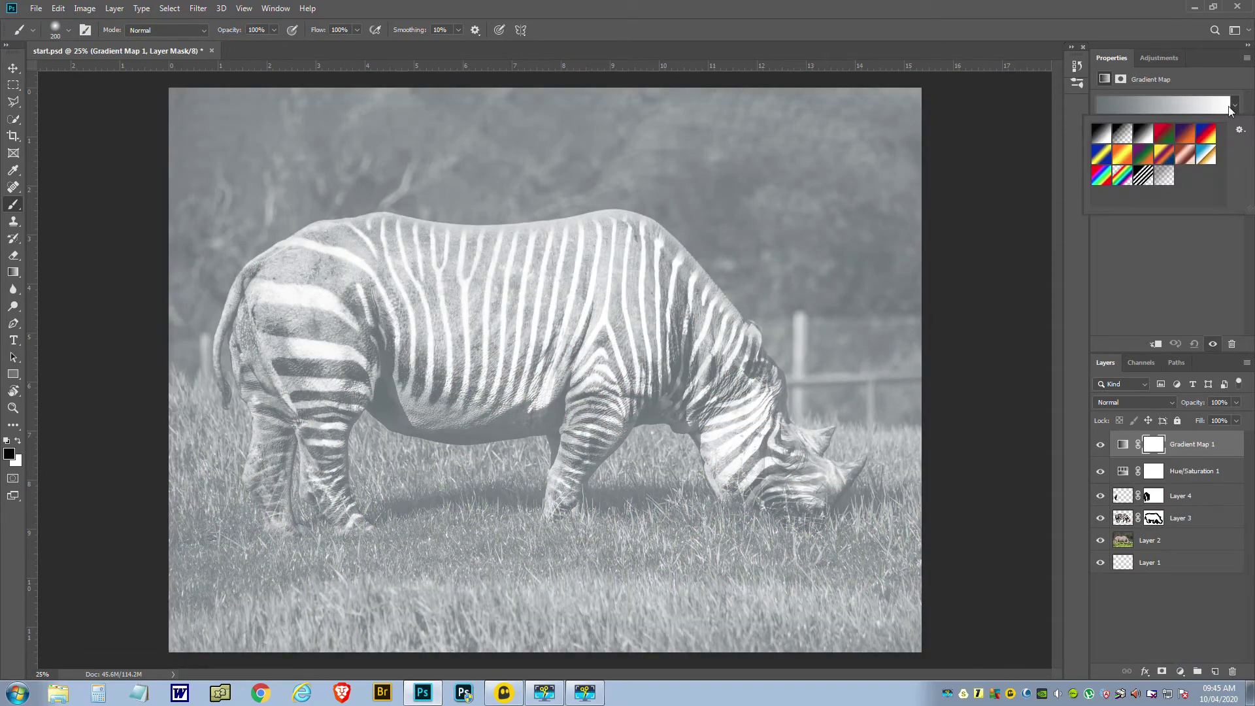
click(1105, 136)
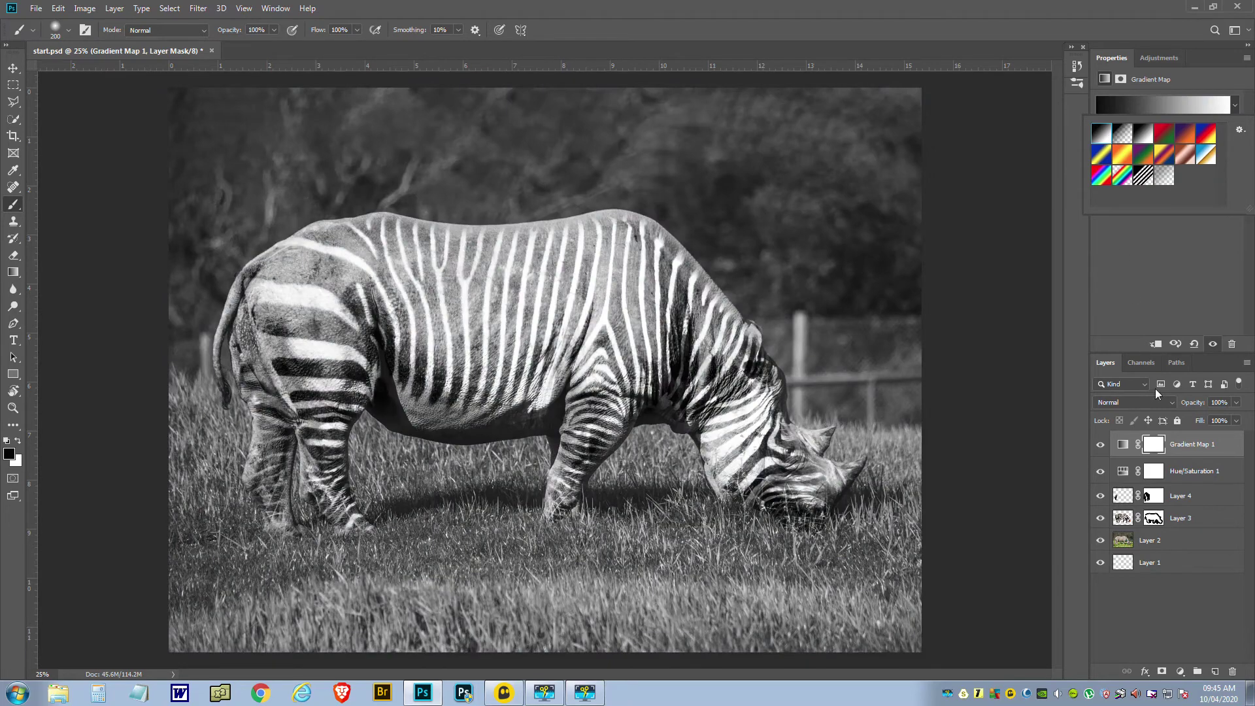
click(1171, 401)
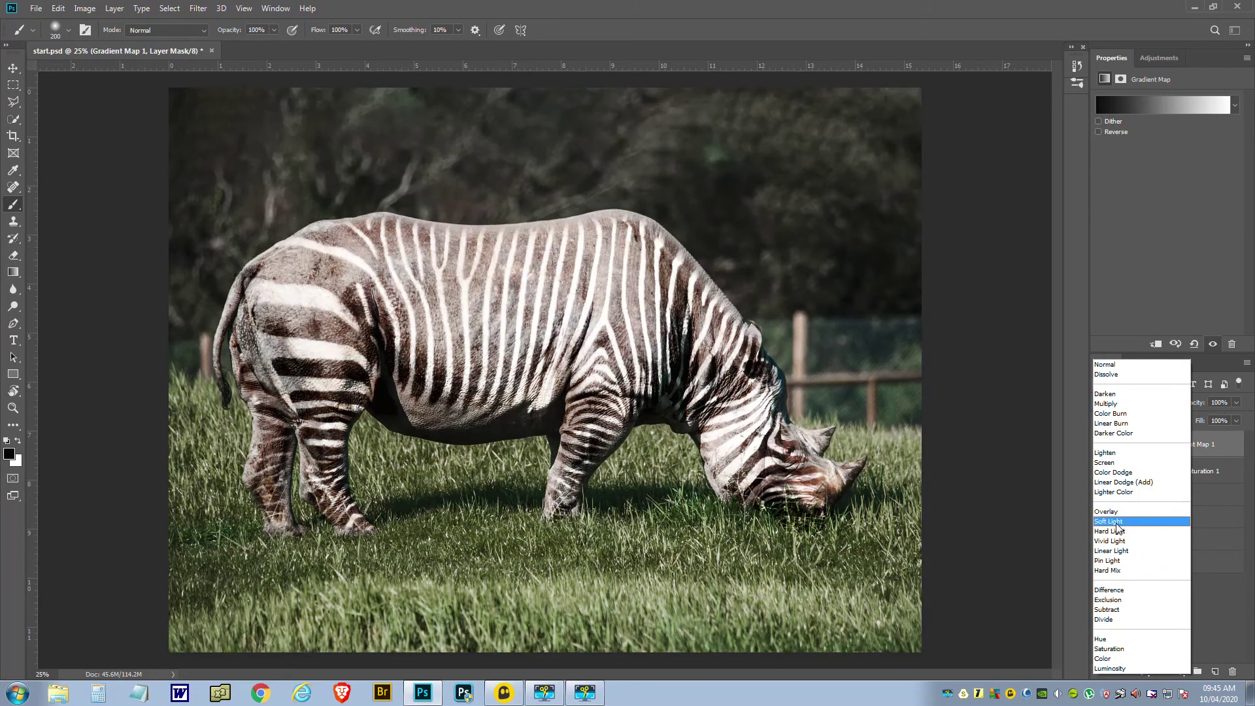
click(1116, 522)
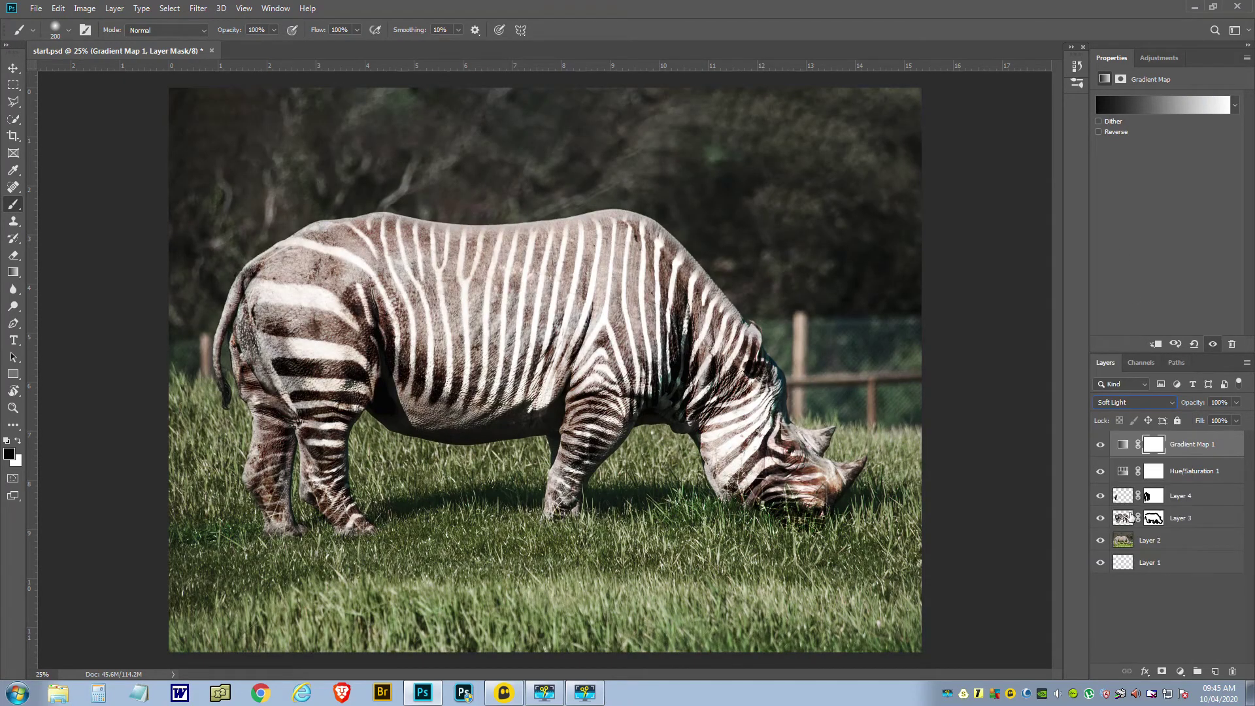
click(1236, 420)
drag(1237, 421, 1194, 417)
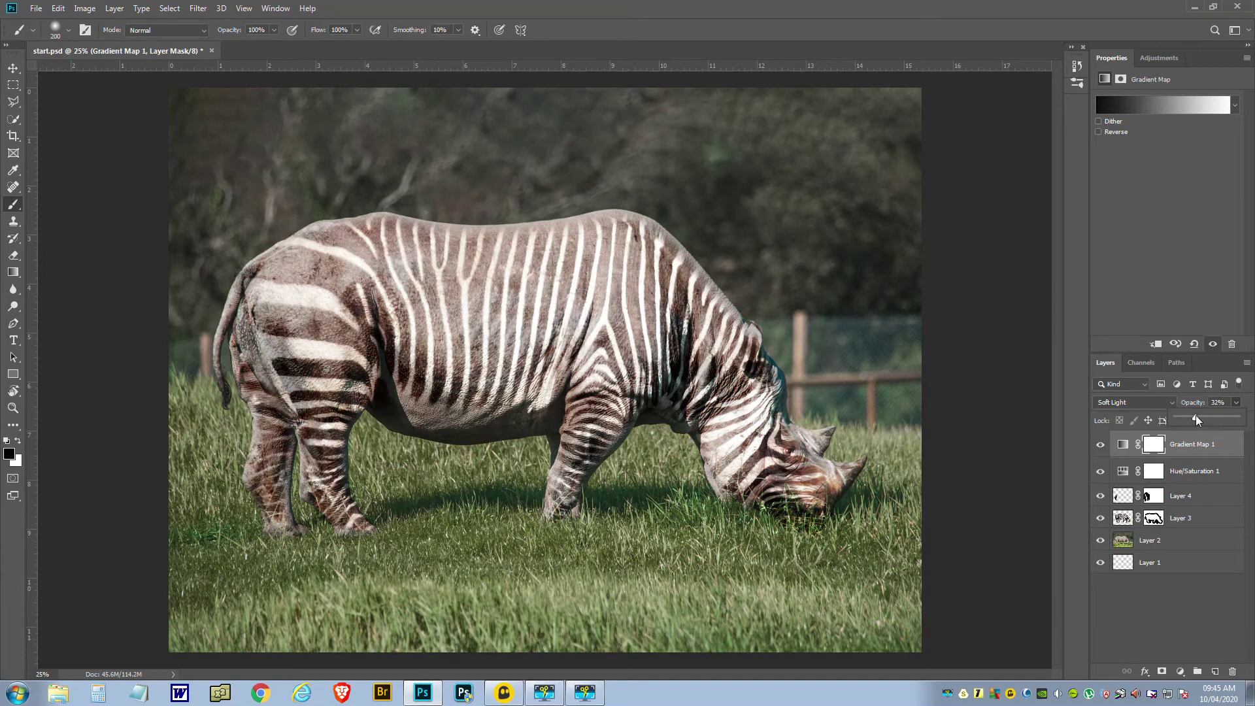
Step: Toggle the Gradient Map's visibility several times to compare the contrast before and after
click(1099, 446)
click(1100, 446)
click(1100, 446)
click(1100, 445)
click(1100, 445)
click(1100, 447)
Step: Add a Levels layer with input levels 4 and 251, then create empty Layer 5 above it
click(1179, 671)
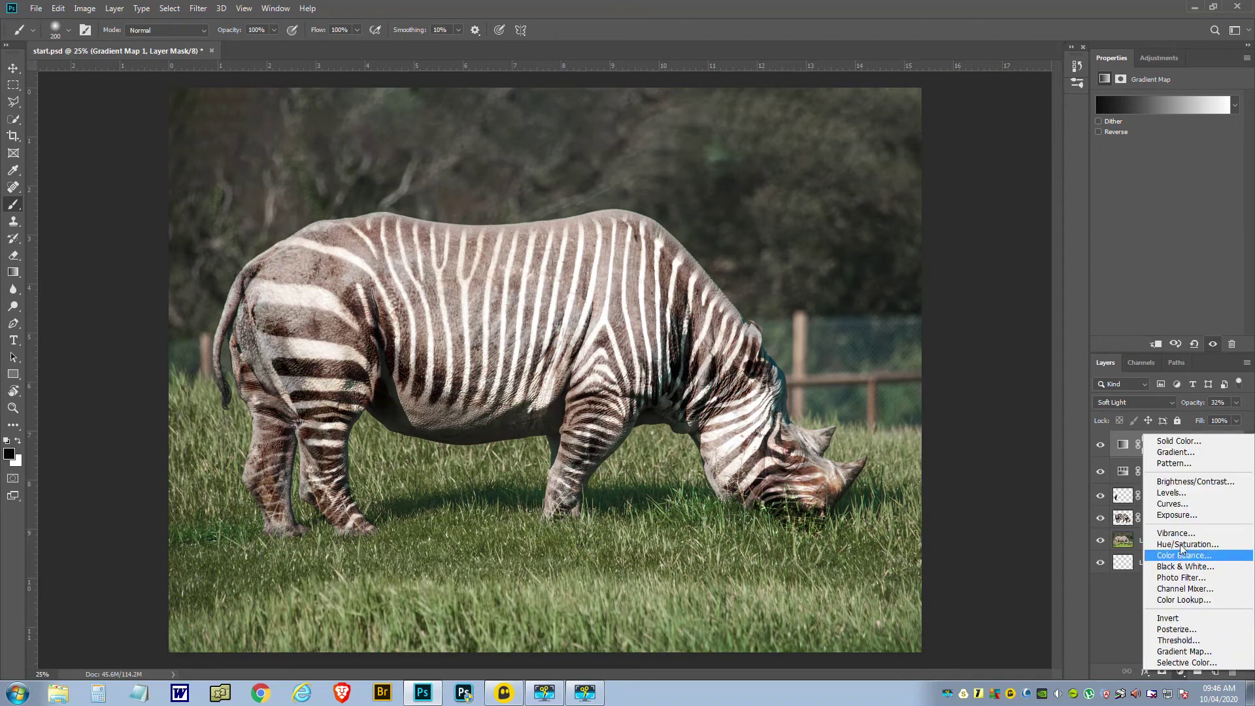
click(1179, 494)
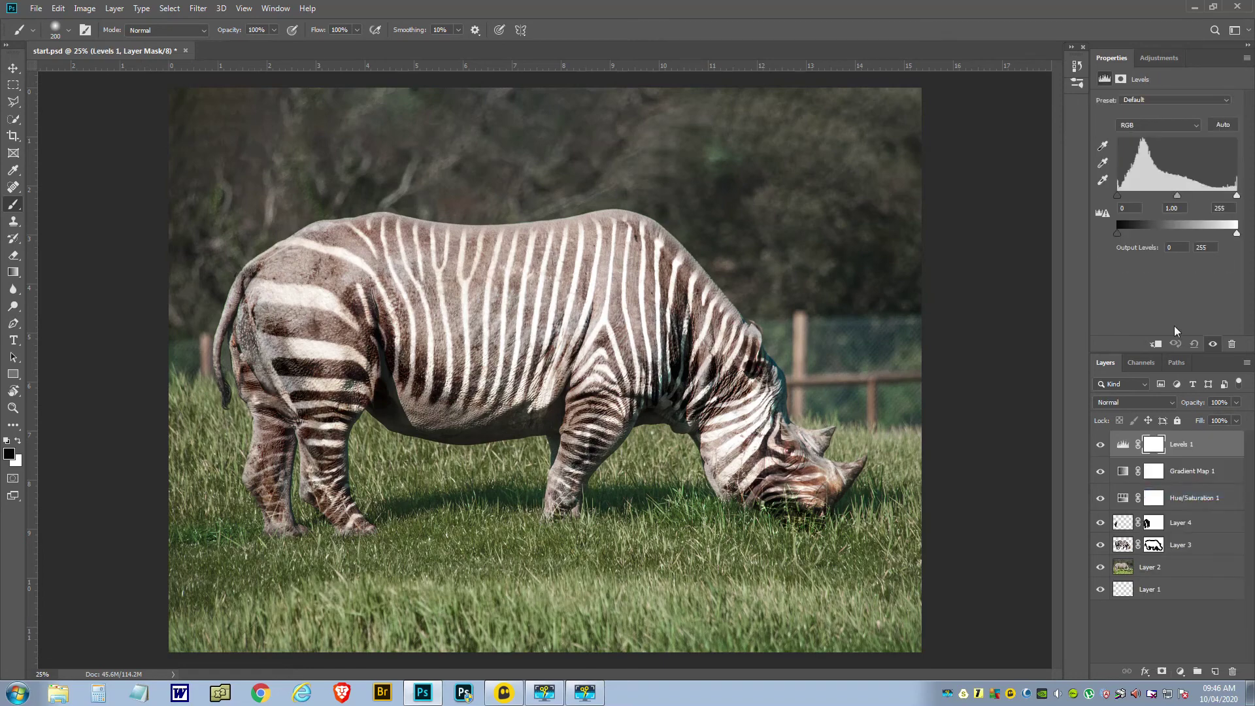
drag(1117, 196, 1120, 197)
drag(1236, 195, 1234, 195)
click(1180, 445)
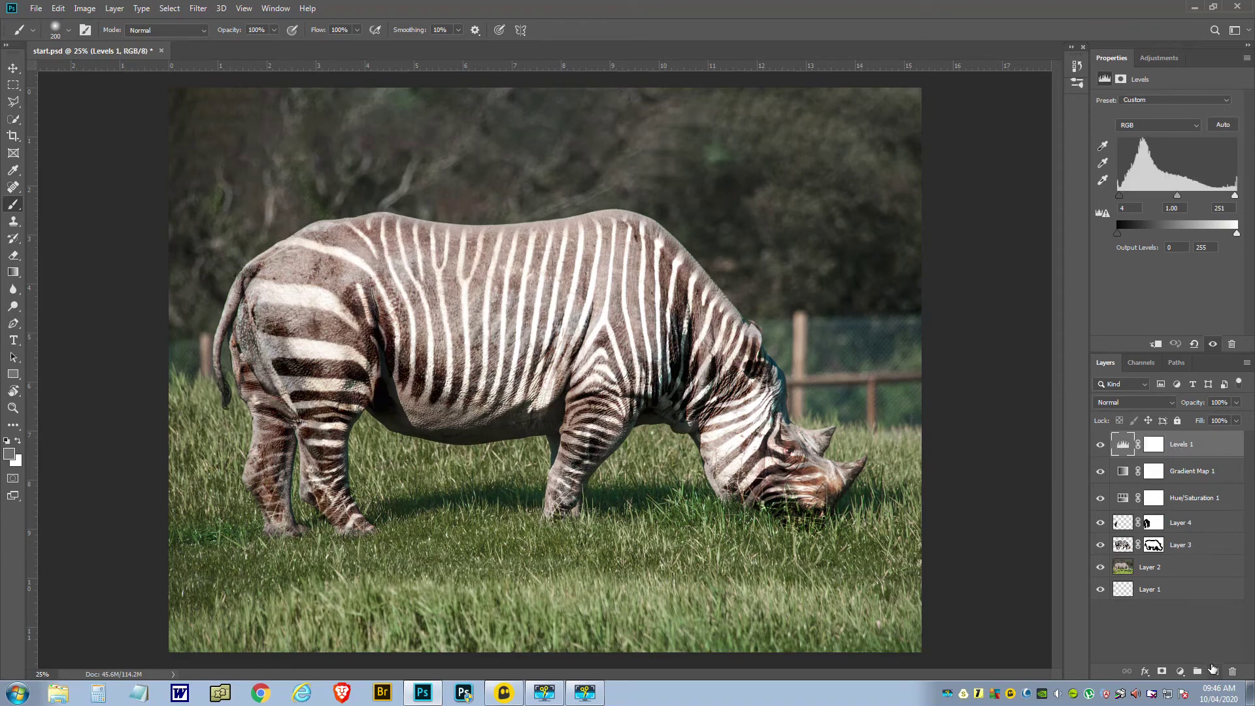
click(1214, 672)
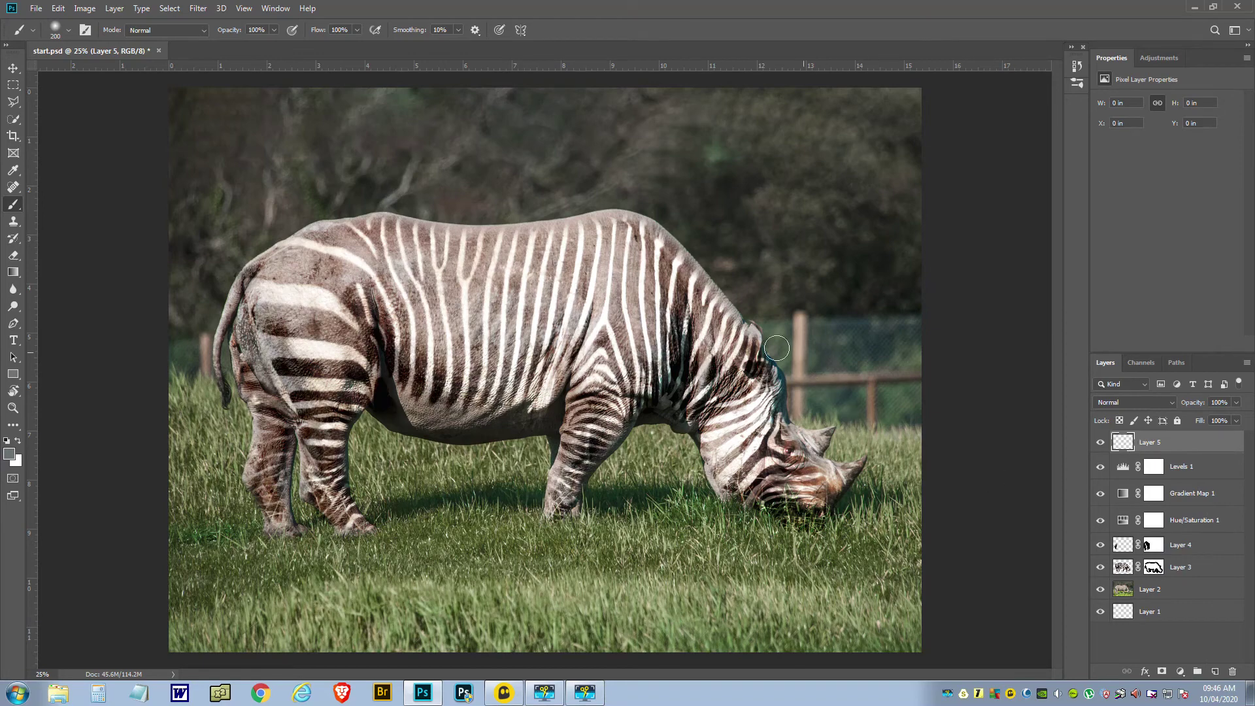
Step: Reset the colours to default black and white and set the brush to 22% opacity and size 2000
click(6, 443)
click(273, 30)
scroll(588, 233, down, 3)
scroll(588, 234, down, 1)
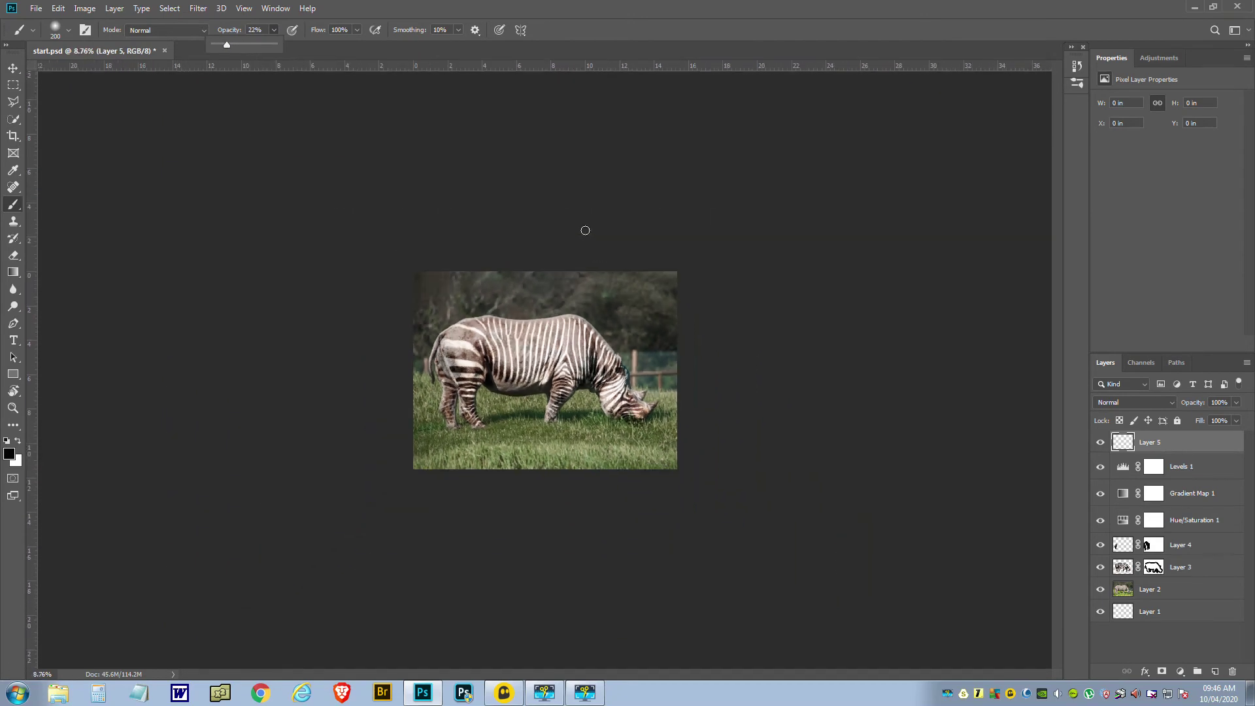
key(bracketright)
key(bracketright)
key(bracketright)
key(bracketright)
key(bracketright)
key(bracketright)
key(bracketright)
key(bracketright)
key(bracketright)
key(bracketright)
key(bracketright)
key(bracketright)
key(bracketright)
key(bracketright)
key(bracketright)
key(bracketright)
key(bracketright)
key(bracketright)
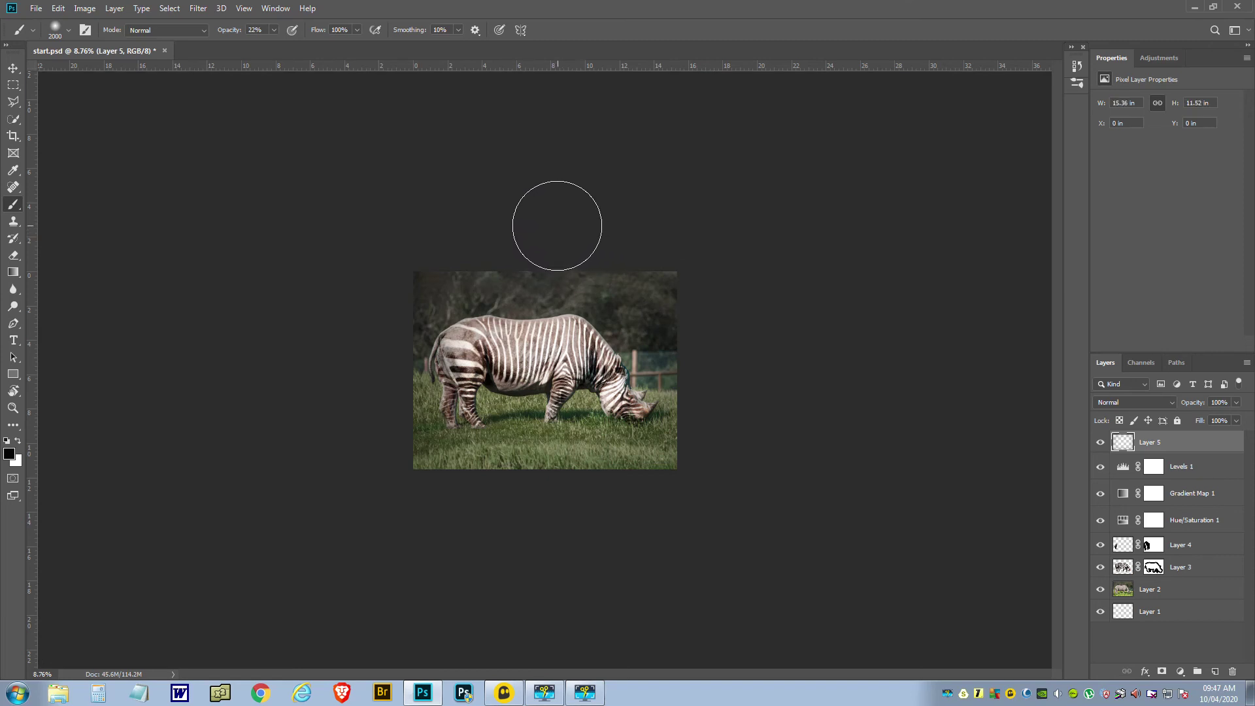
Step: Brush black over the photo's top-left corner and left edge to darken them
click(429, 262)
mouse_move(428, 262)
mouse_down()
mouse_move(382, 322)
mouse_move(373, 358)
mouse_move(379, 445)
mouse_move(408, 470)
mouse_move(478, 495)
mouse_move(573, 499)
mouse_move(638, 480)
mouse_move(707, 436)
mouse_move(718, 371)
mouse_move(669, 291)
mouse_move(580, 229)
mouse_move(496, 210)
mouse_up()
key(ctrl+plus)
key(ctrl+plus)
key(ctrl+plus)
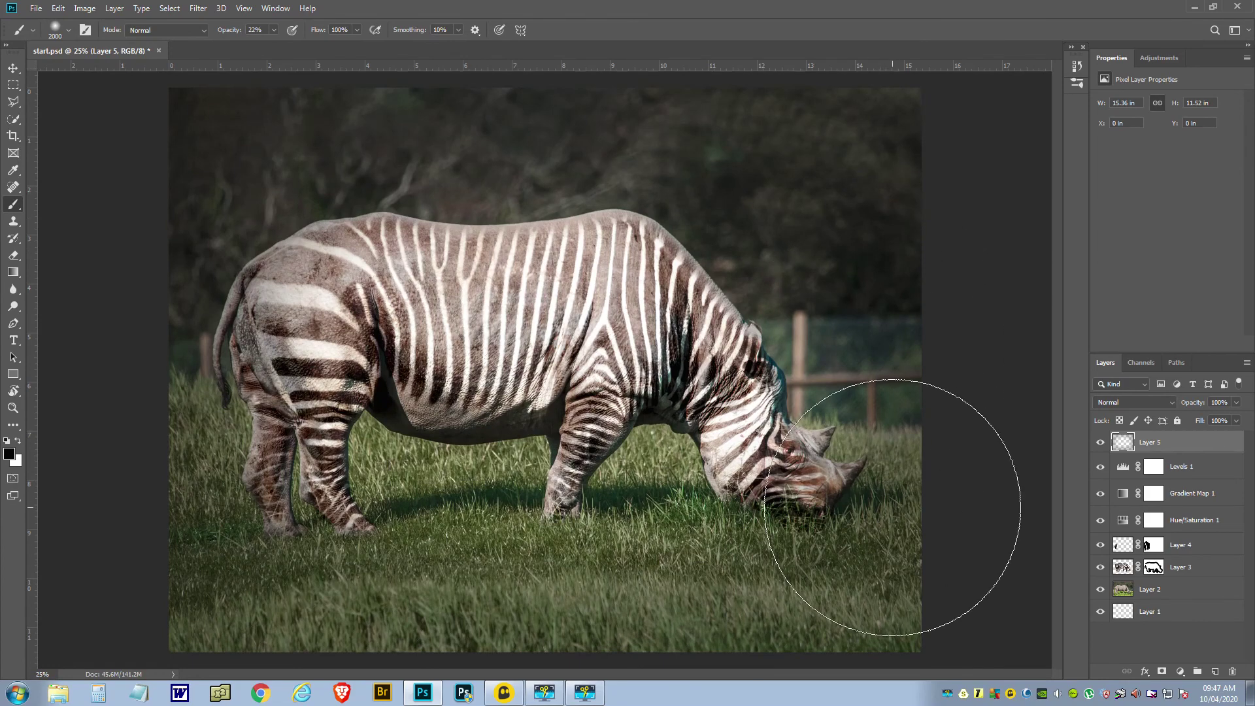
click(1101, 443)
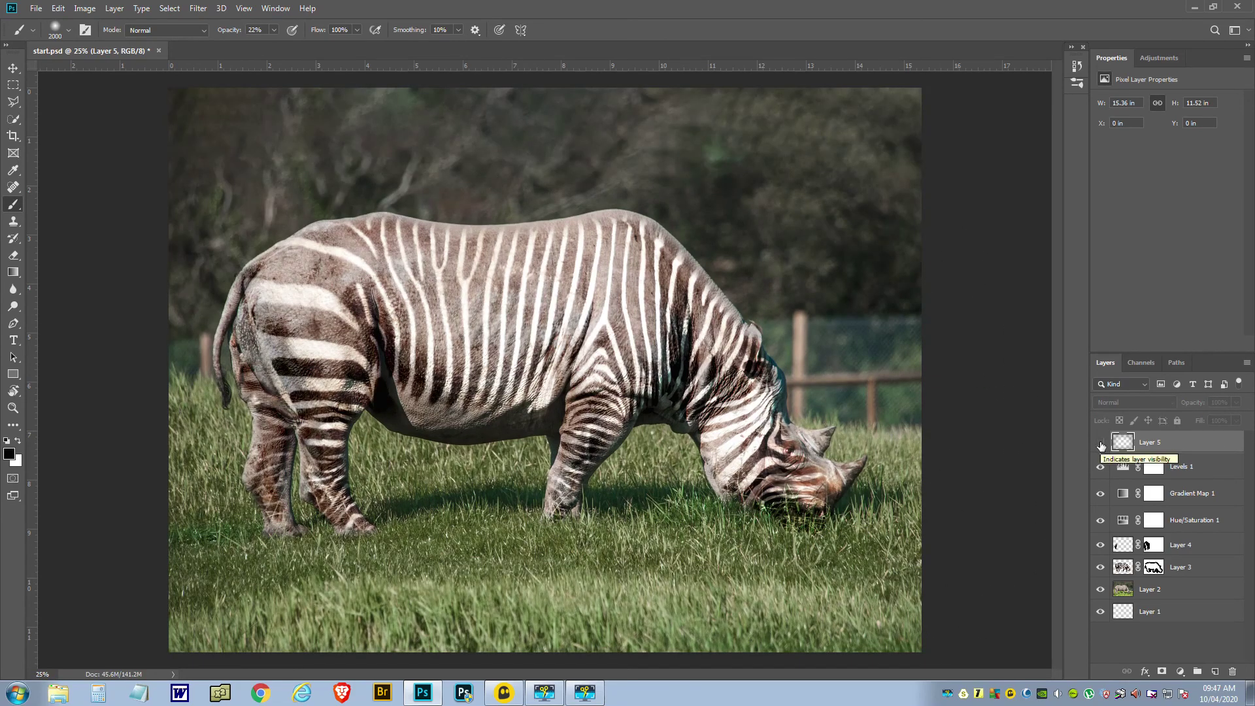
click(1100, 443)
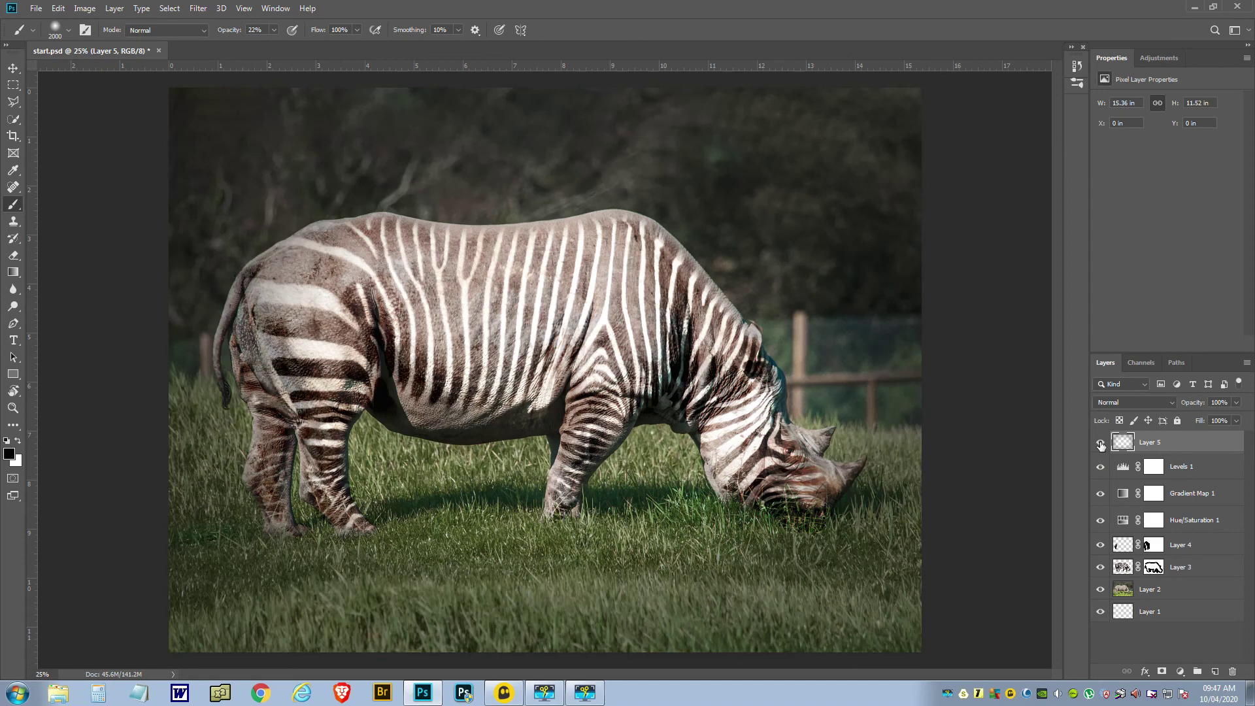
click(1101, 443)
click(1100, 443)
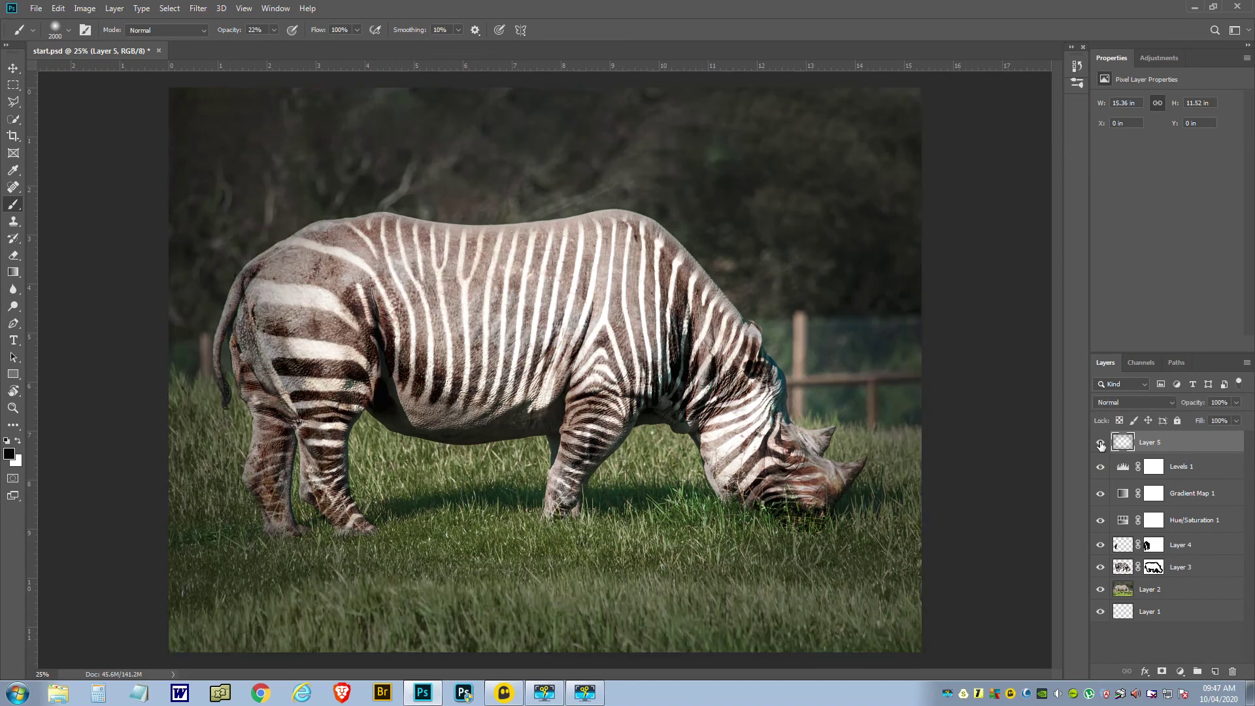